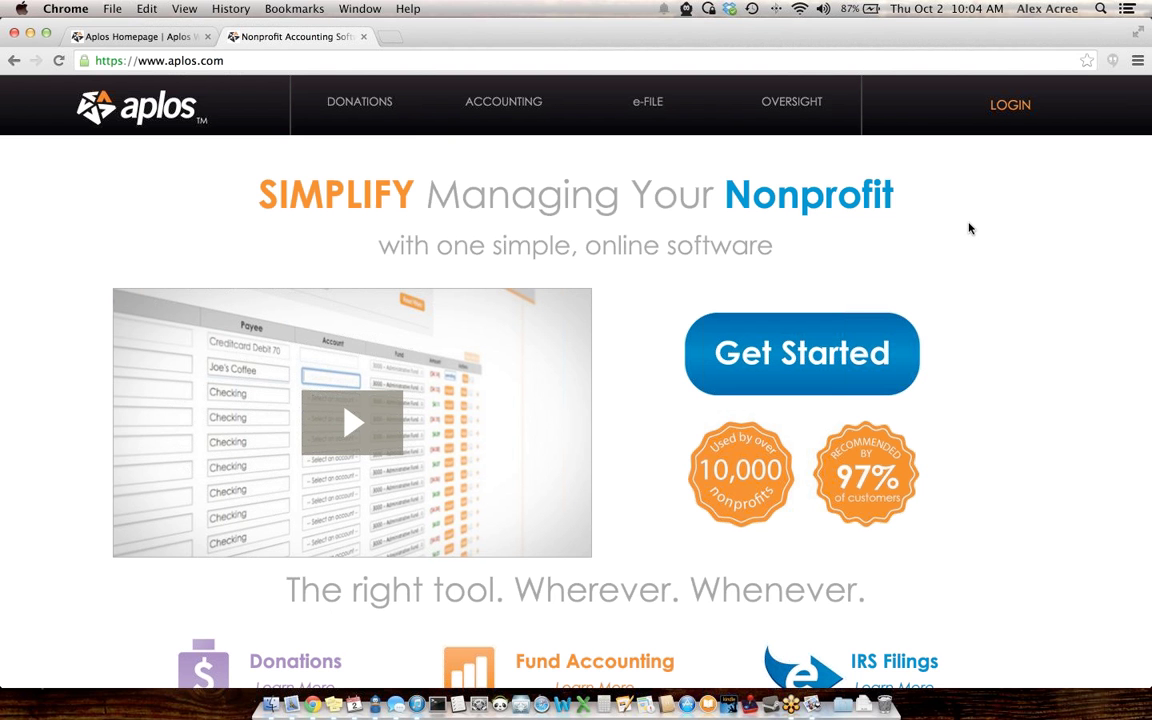
Step: Look over the Aplos homepage, including the Get Started offer and the Donations, Fund Accounting and IRS Filings sections
{"action": "scroll", "coordinate": [968, 236], "scroll_direction": "down", "scroll_amount": 3}
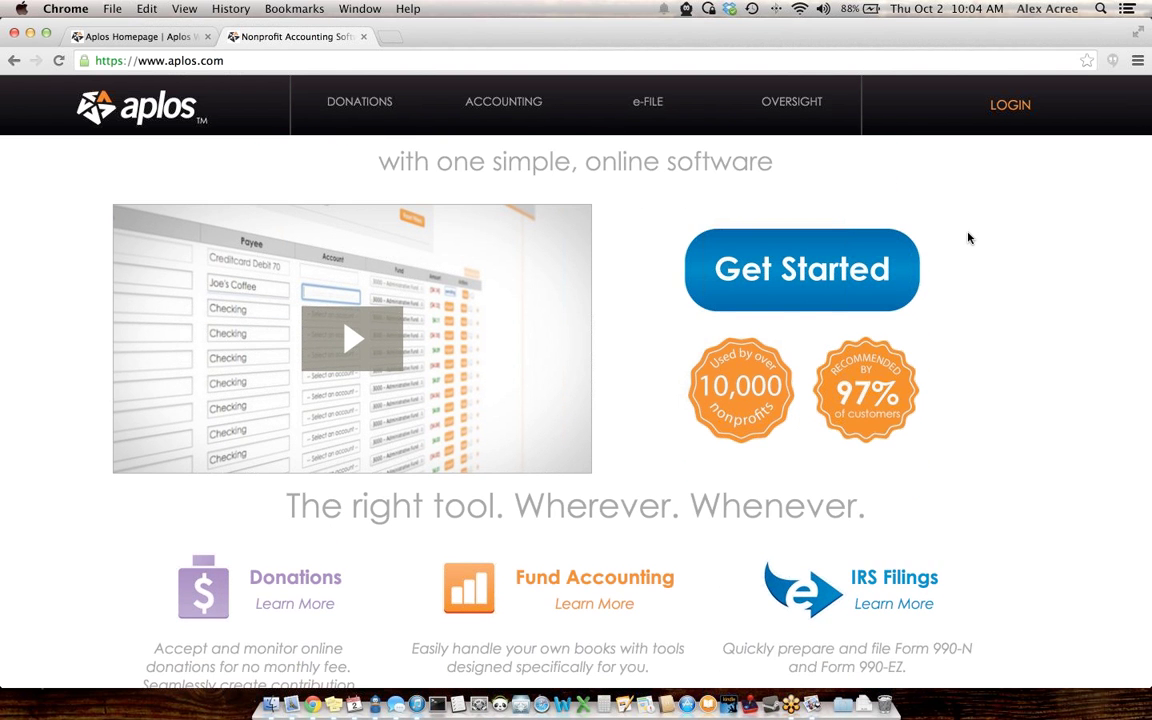
{"action": "scroll", "coordinate": [968, 237], "scroll_direction": "up", "scroll_amount": 3}
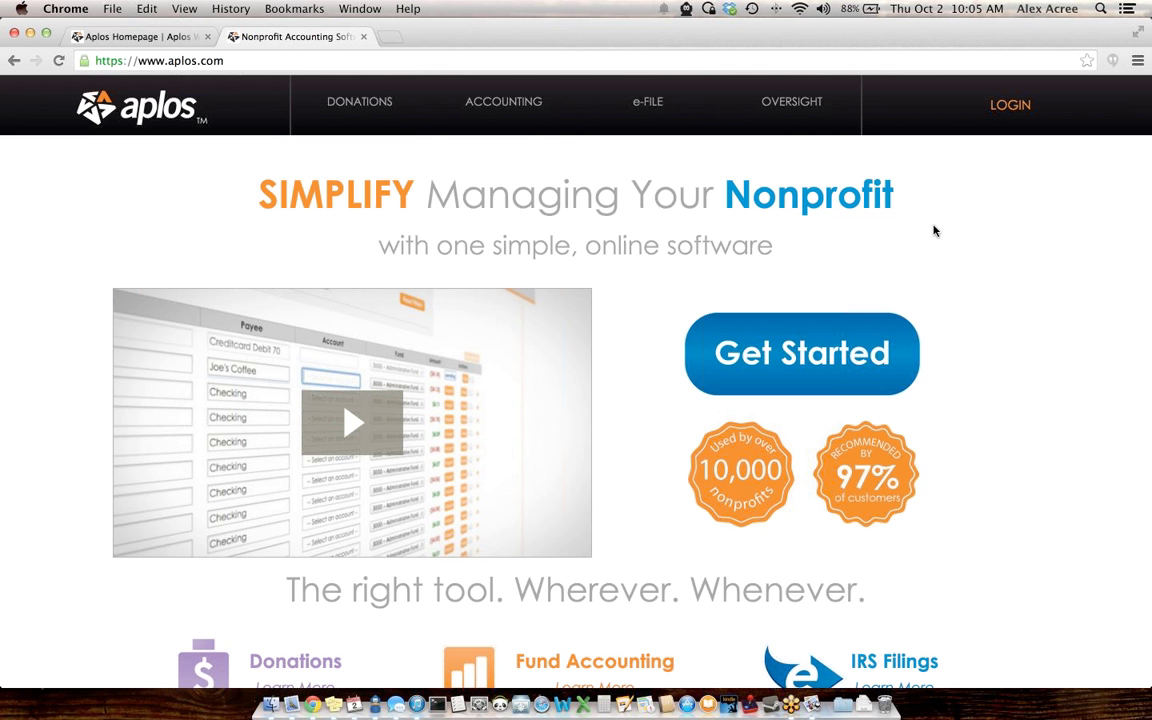
{"action": "scroll", "coordinate": [933, 229], "scroll_direction": "down", "scroll_amount": 5}
{"action": "scroll", "coordinate": [980, 206], "scroll_direction": "down", "scroll_amount": 3}
{"action": "scroll", "coordinate": [980, 206], "scroll_direction": "up", "scroll_amount": 5}
{"action": "scroll", "coordinate": [980, 206], "scroll_direction": "down", "scroll_amount": 4}
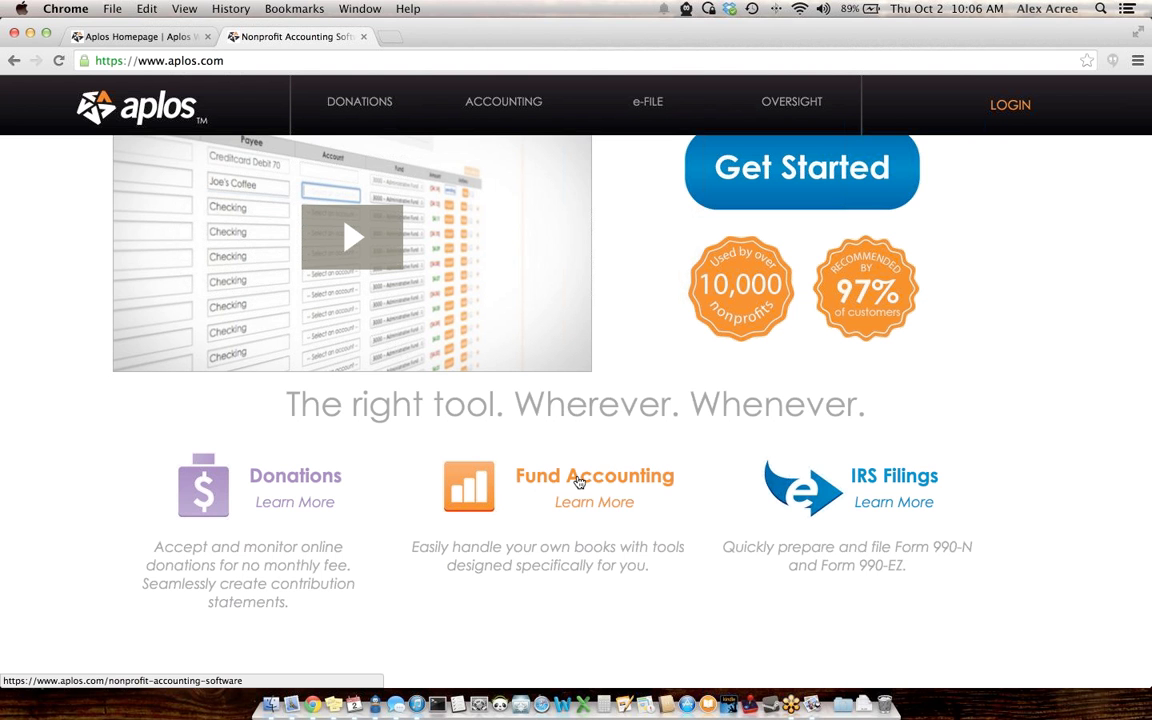
{"action": "scroll", "coordinate": [581, 452], "scroll_direction": "down", "scroll_amount": 3}
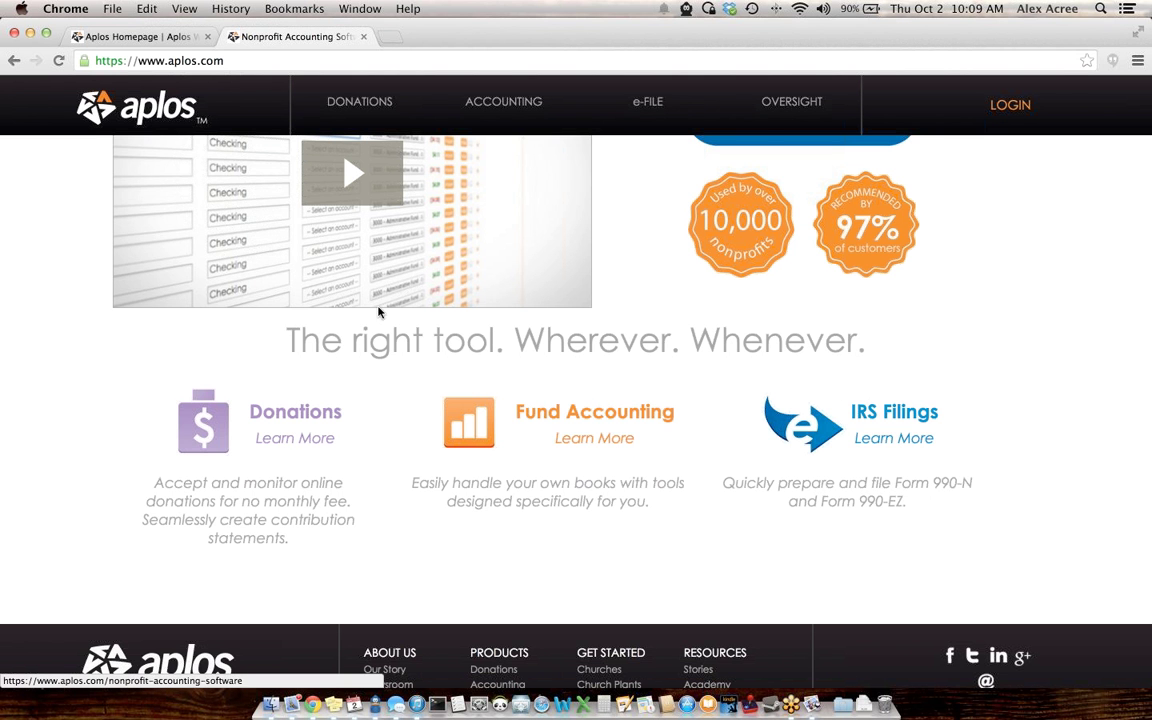
{"action": "scroll", "coordinate": [585, 390], "scroll_direction": "up", "scroll_amount": 5}
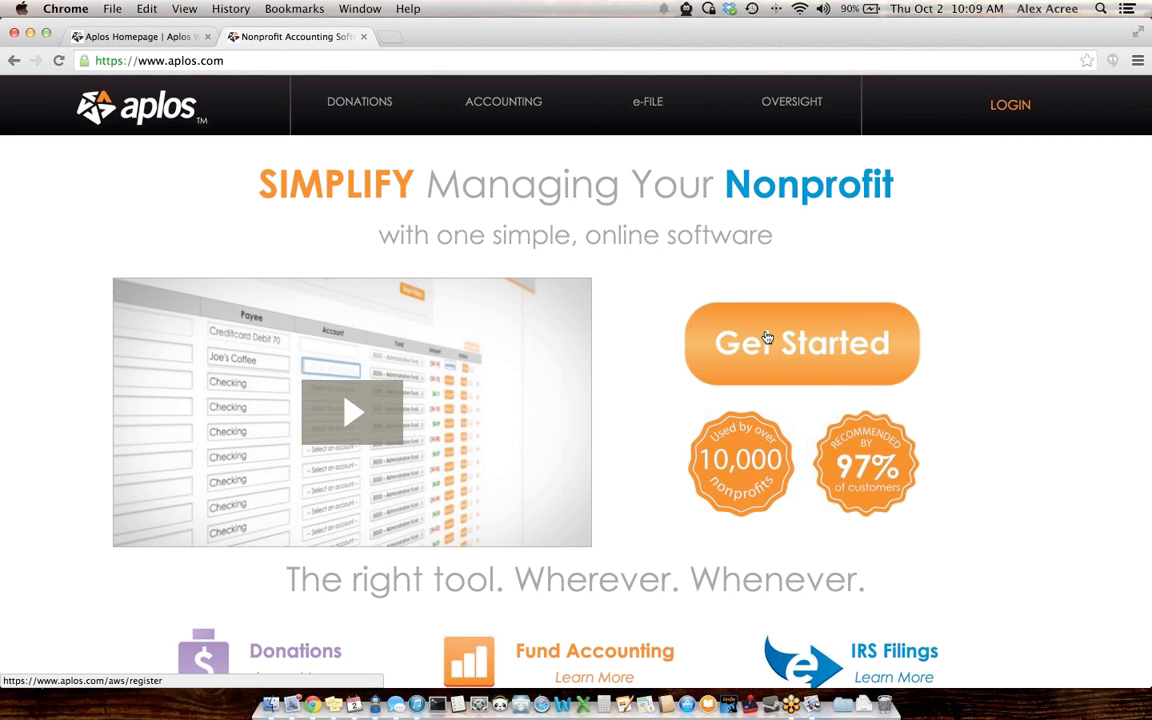
{"action": "scroll", "coordinate": [330, 289], "scroll_direction": "down", "scroll_amount": 3}
{"action": "scroll", "coordinate": [330, 289], "scroll_direction": "up", "scroll_amount": 3}
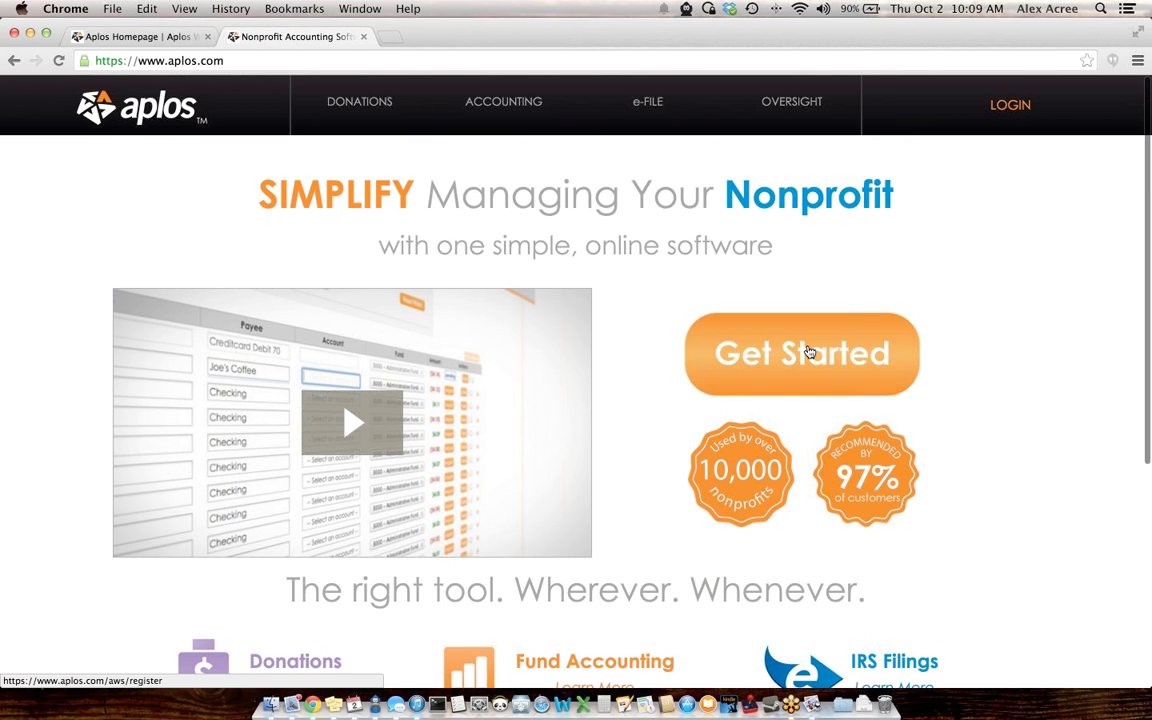
Step: Close the public homepage and review the account dashboard's setup status, online donations, asset balances and fund balances
{"action": "left_click", "coordinate": [363, 37]}
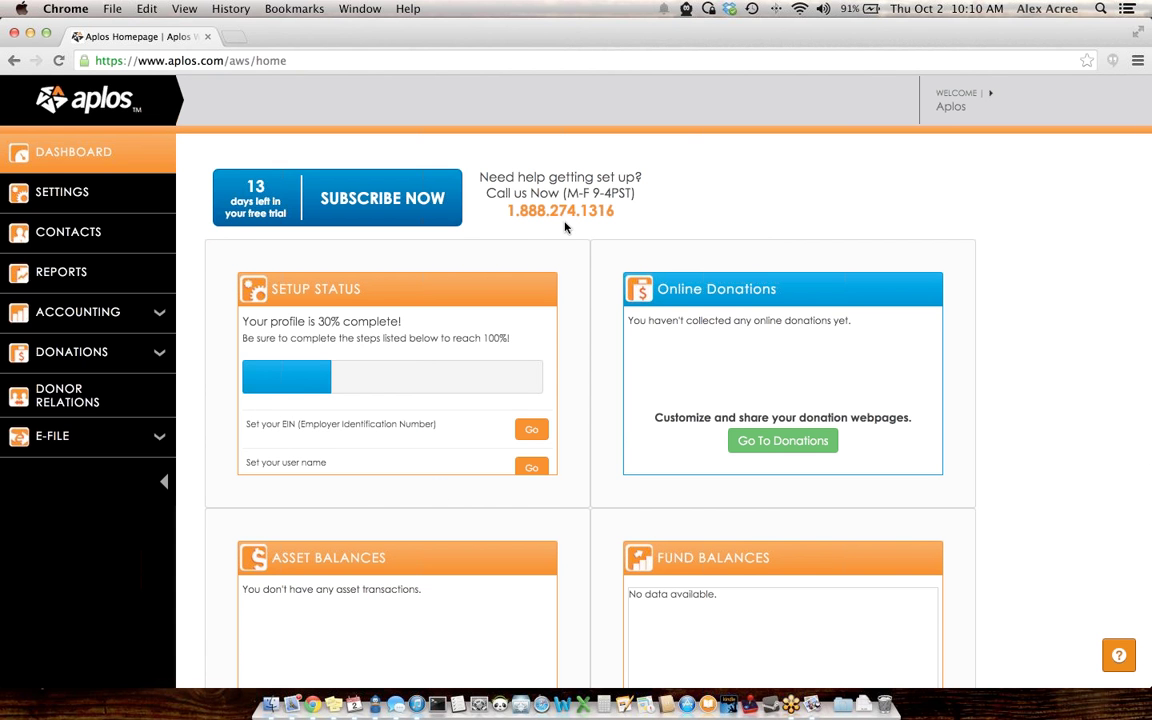
{"action": "scroll", "coordinate": [561, 183], "scroll_direction": "down", "scroll_amount": 2}
{"action": "scroll", "coordinate": [560, 186], "scroll_direction": "up", "scroll_amount": 2}
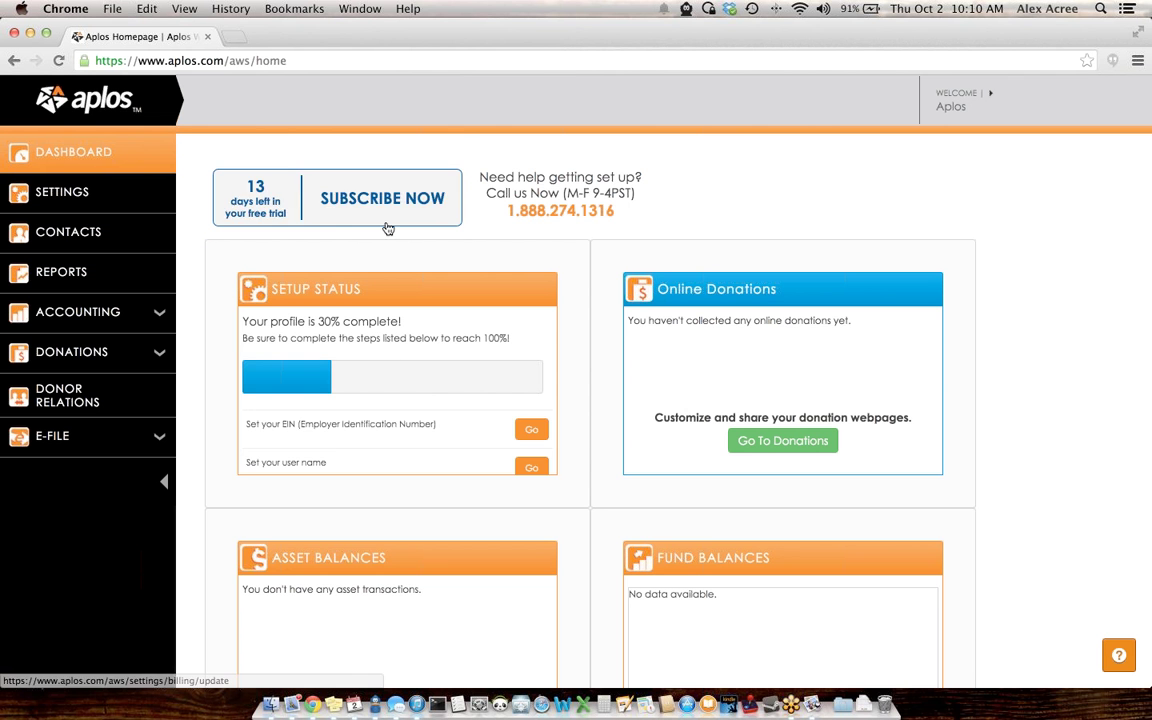
{"action": "scroll", "coordinate": [386, 231], "scroll_direction": "down", "scroll_amount": 3}
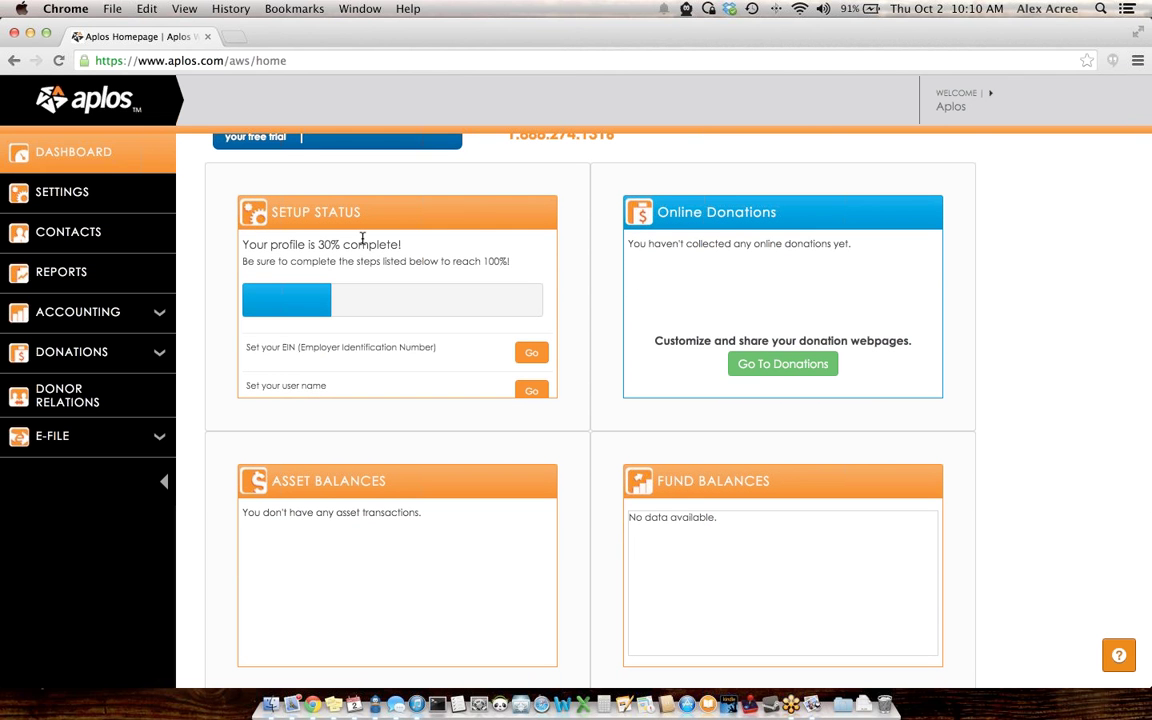
{"action": "scroll", "coordinate": [363, 240], "scroll_direction": "down", "scroll_amount": 1}
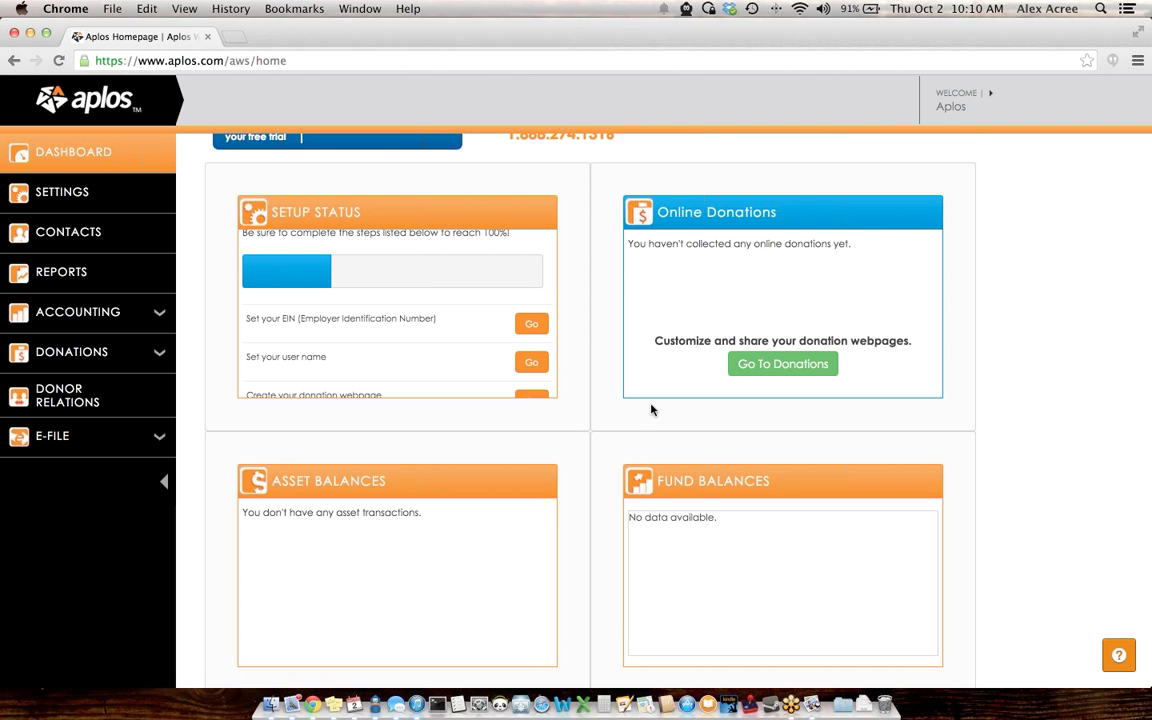
{"action": "scroll", "coordinate": [582, 345], "scroll_direction": "down", "scroll_amount": 1}
{"action": "scroll", "coordinate": [619, 277], "scroll_direction": "down", "scroll_amount": 5}
{"action": "scroll", "coordinate": [617, 288], "scroll_direction": "up", "scroll_amount": 5}
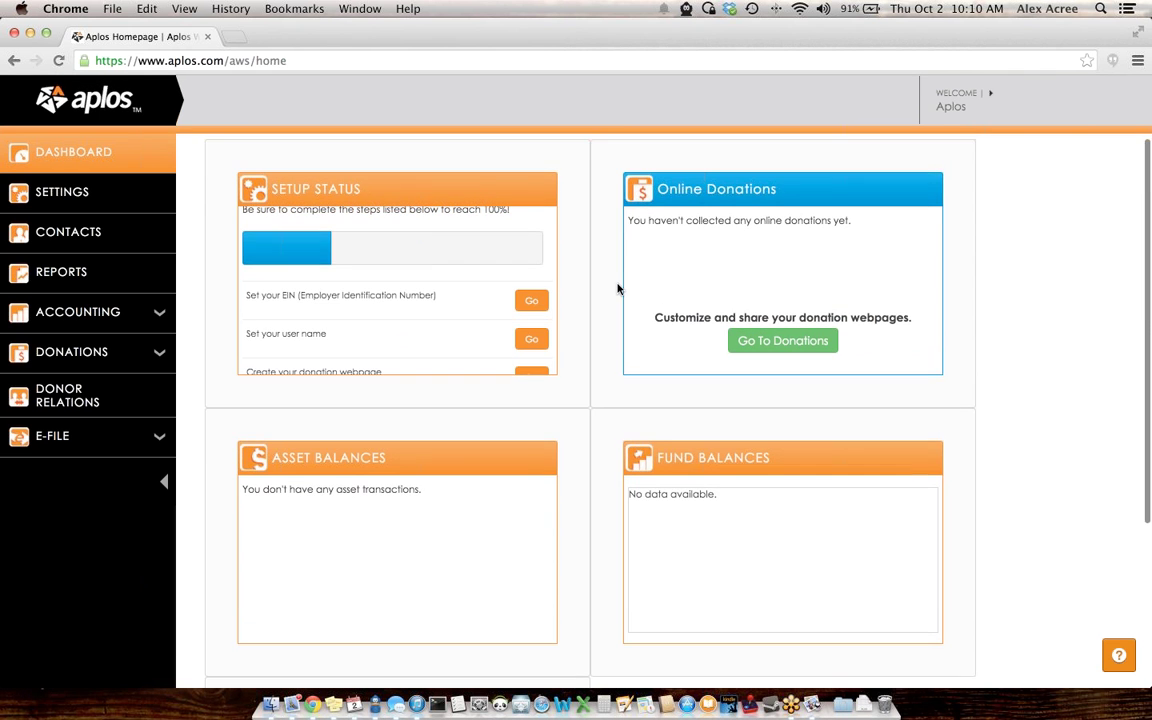
{"action": "scroll", "coordinate": [620, 330], "scroll_direction": "up", "scroll_amount": 2}
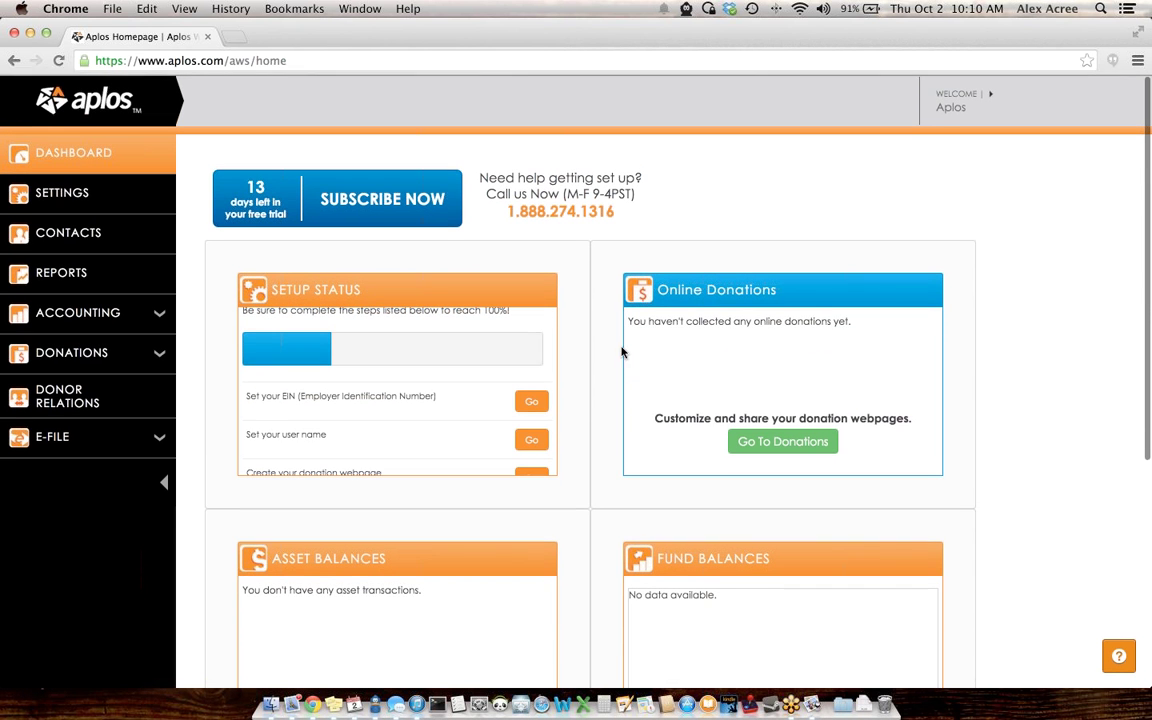
{"action": "scroll", "coordinate": [576, 363], "scroll_direction": "down", "scroll_amount": 1}
{"action": "scroll", "coordinate": [574, 358], "scroll_direction": "up", "scroll_amount": 1}
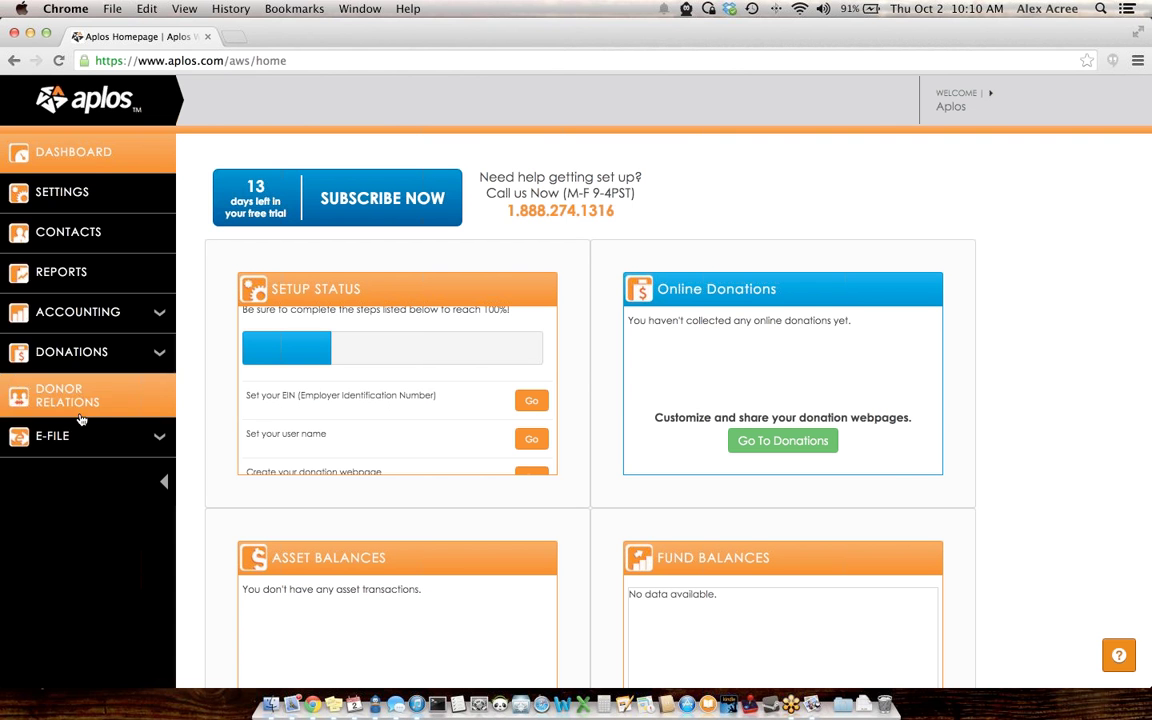
Step: View the organization information in the settings and the list of users
{"action": "left_click", "coordinate": [79, 191]}
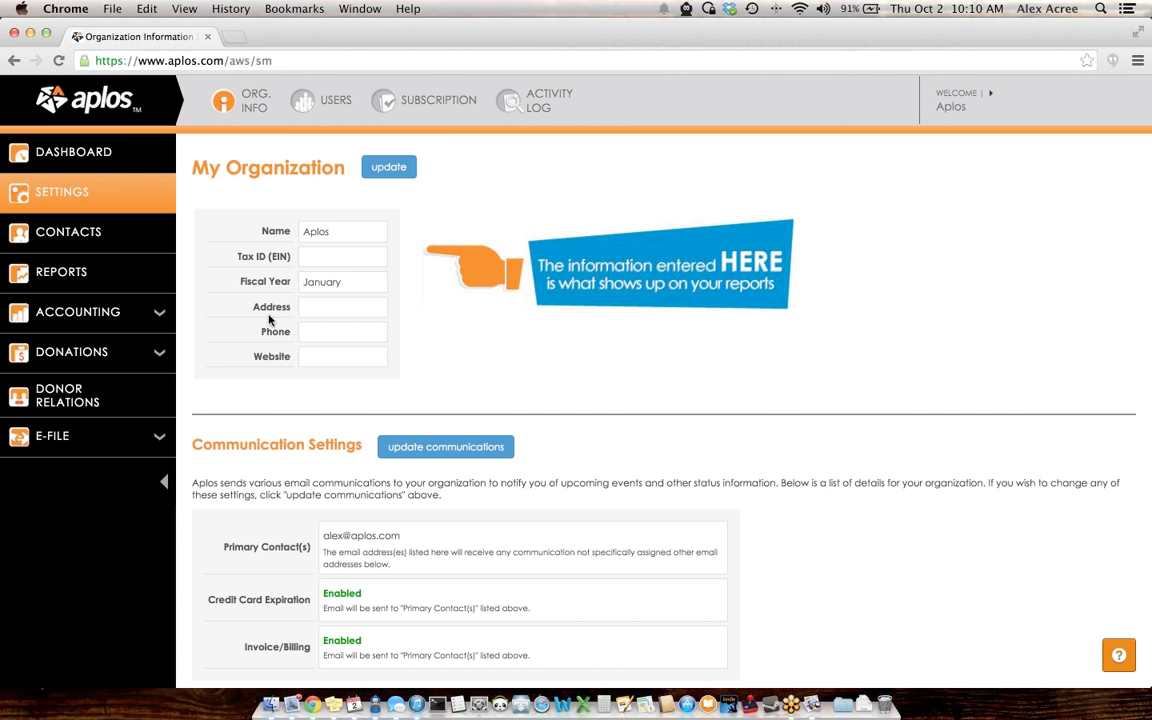
{"action": "left_click", "coordinate": [316, 113]}
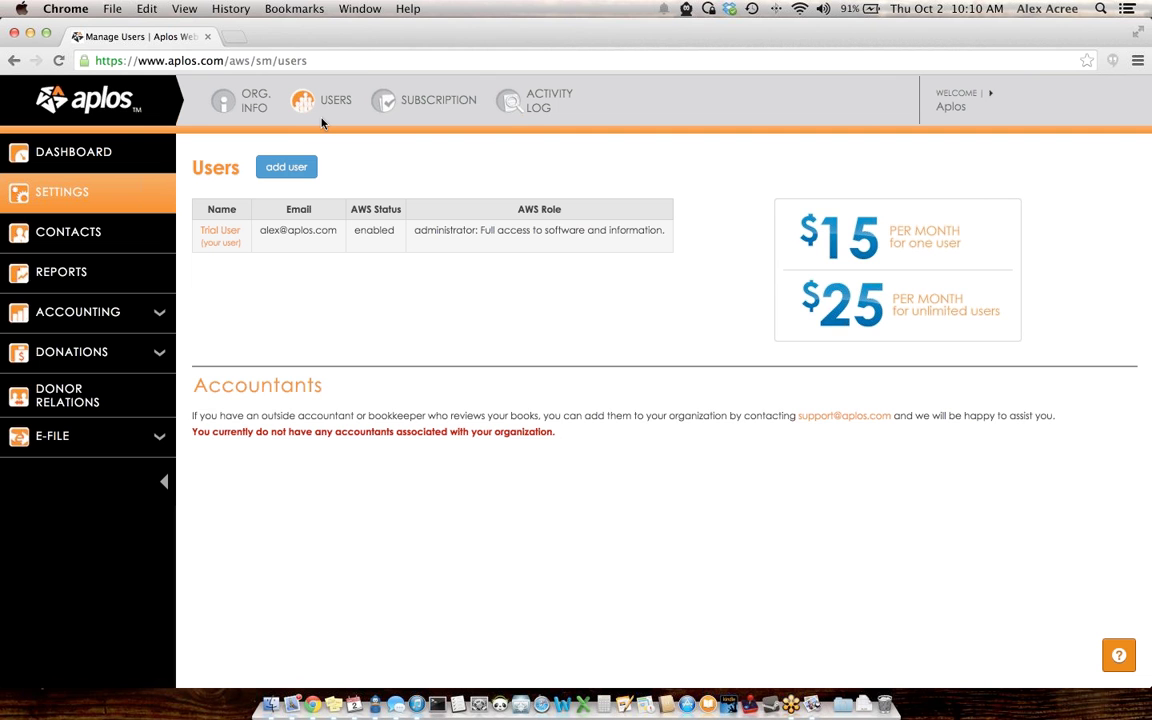
Step: Open the subscription settings and review the Accounting, Donations and Filebox plan options
{"action": "left_click", "coordinate": [425, 100]}
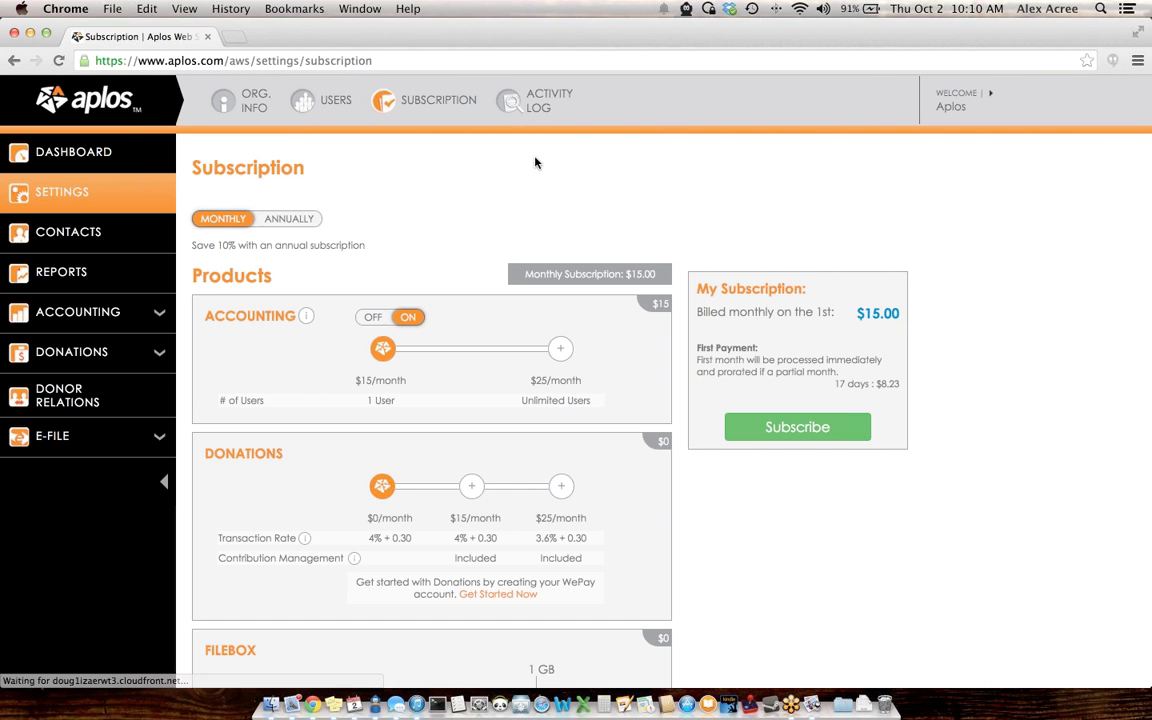
{"action": "scroll", "coordinate": [700, 159], "scroll_direction": "down", "scroll_amount": 2}
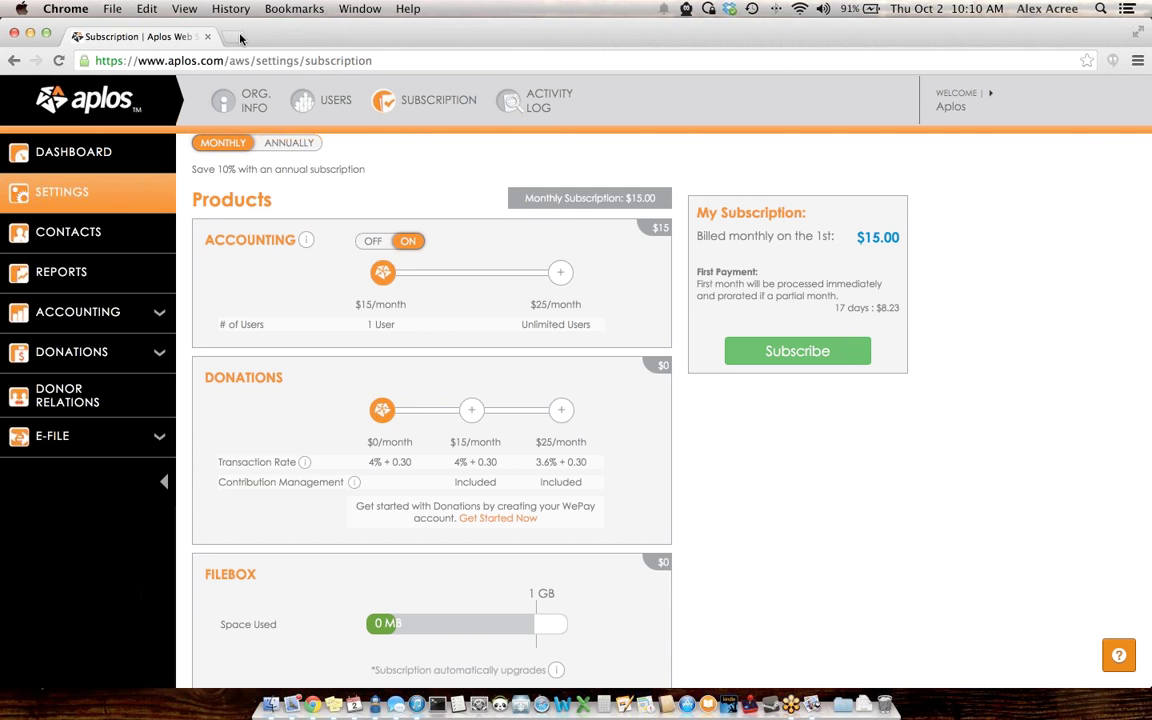
{"action": "scroll", "coordinate": [571, 218], "scroll_direction": "up", "scroll_amount": 2}
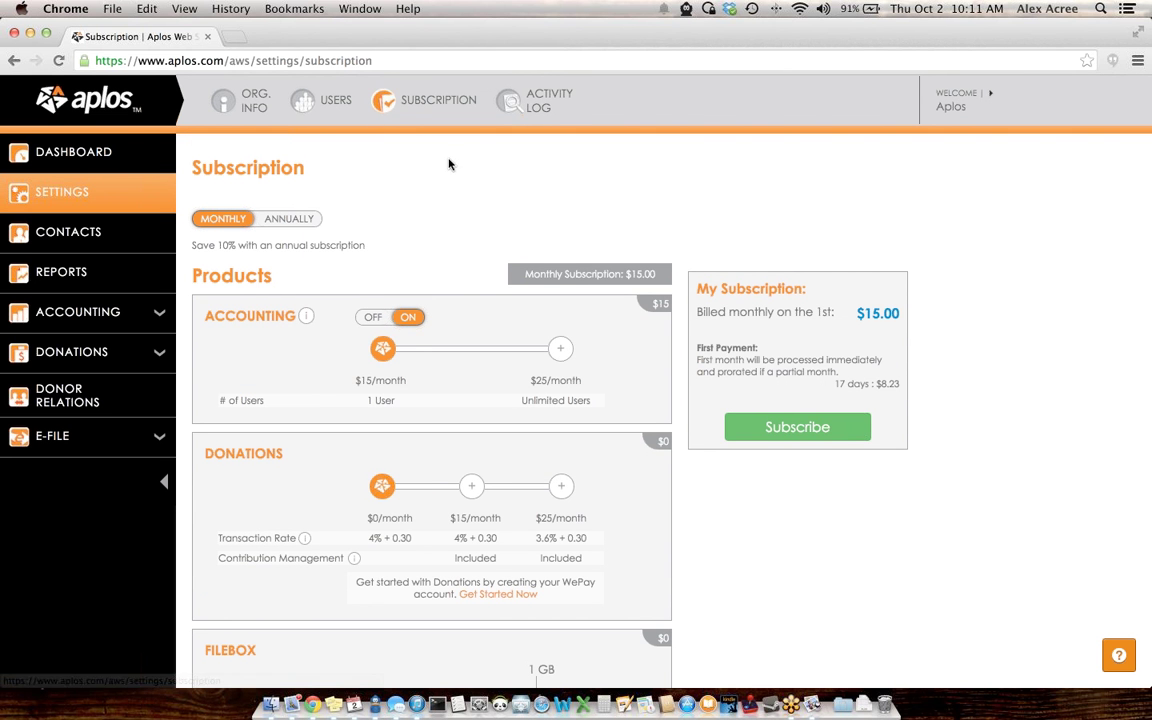
{"action": "scroll", "coordinate": [480, 321], "scroll_direction": "down", "scroll_amount": 2}
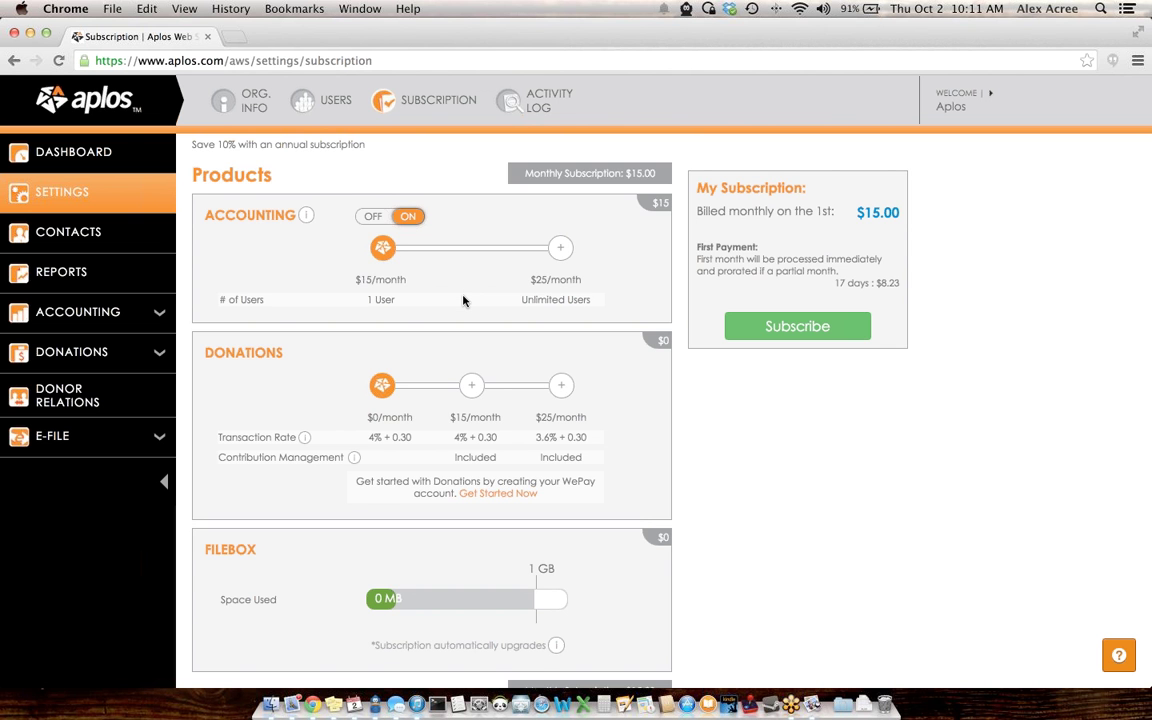
{"action": "scroll", "coordinate": [463, 300], "scroll_direction": "up", "scroll_amount": 2}
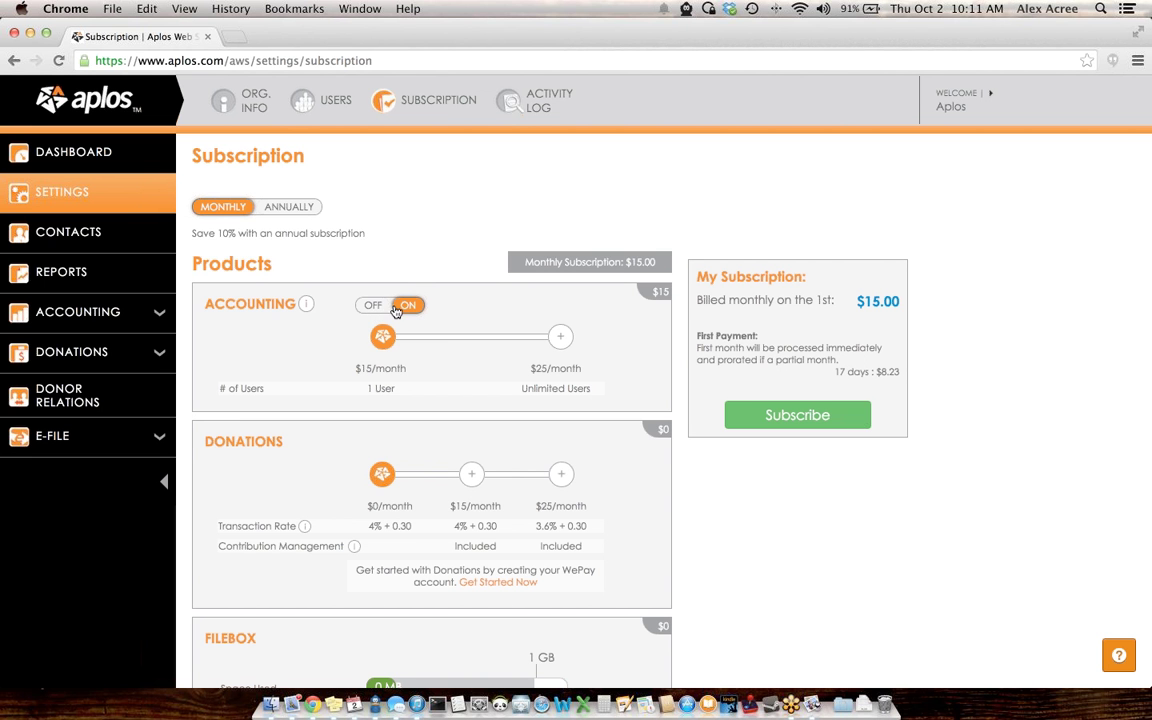
{"action": "scroll", "coordinate": [503, 300], "scroll_direction": "down", "scroll_amount": 2}
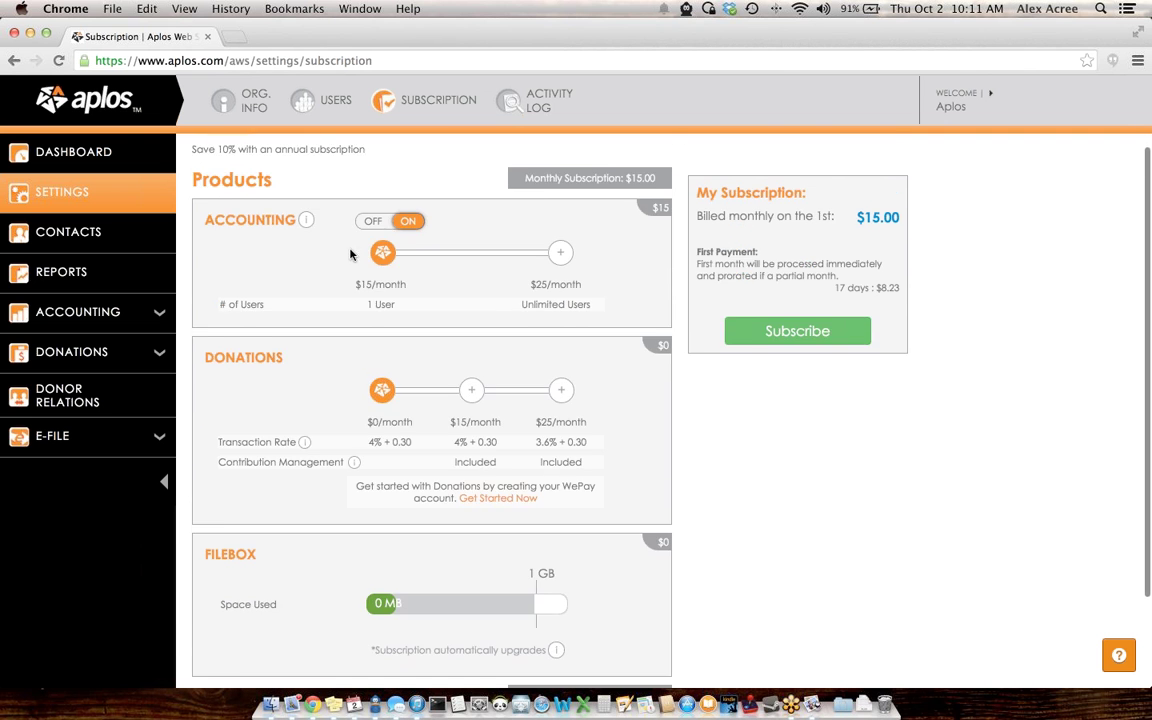
{"action": "scroll", "coordinate": [352, 300], "scroll_direction": "down", "scroll_amount": 2}
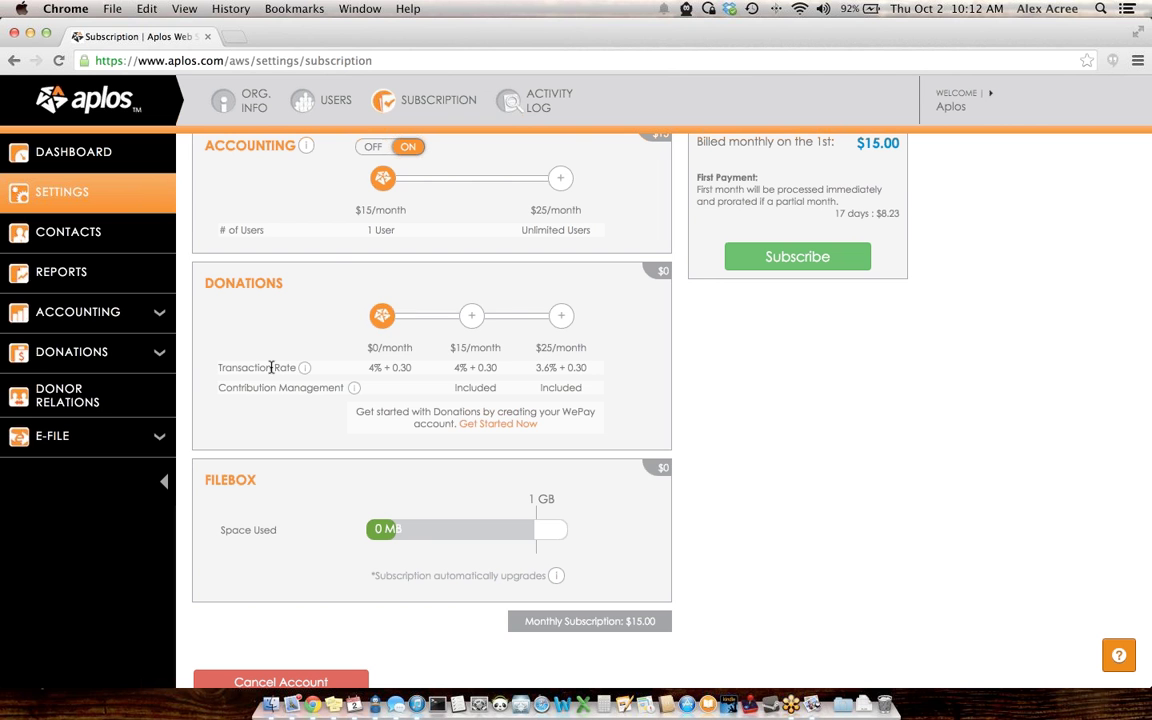
Step: Set the Donations product to the $15/month plan with contribution management and check the entries in the Donations section
{"action": "left_click_drag", "start_coordinate": [290, 368], "coordinate": [205, 364]}
{"action": "left_click", "coordinate": [226, 366]}
{"action": "mouse_move", "coordinate": [358, 395]}
{"action": "left_click", "coordinate": [474, 317]}
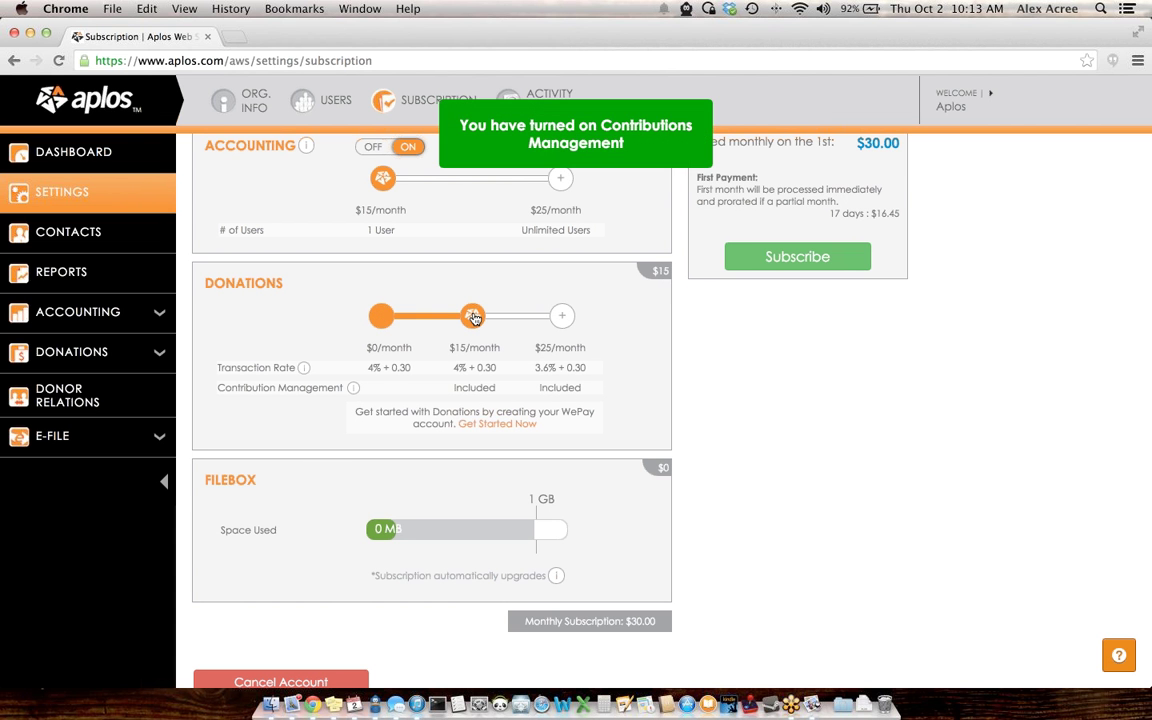
{"action": "left_click", "coordinate": [130, 353]}
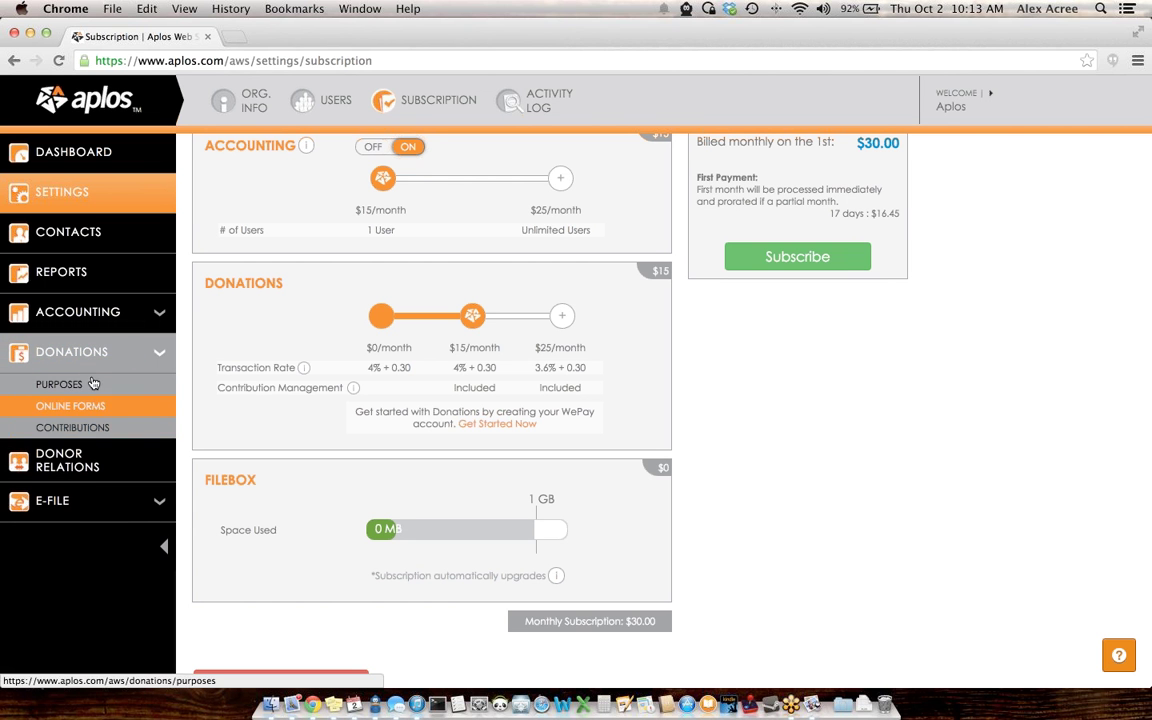
{"action": "left_click", "coordinate": [95, 354]}
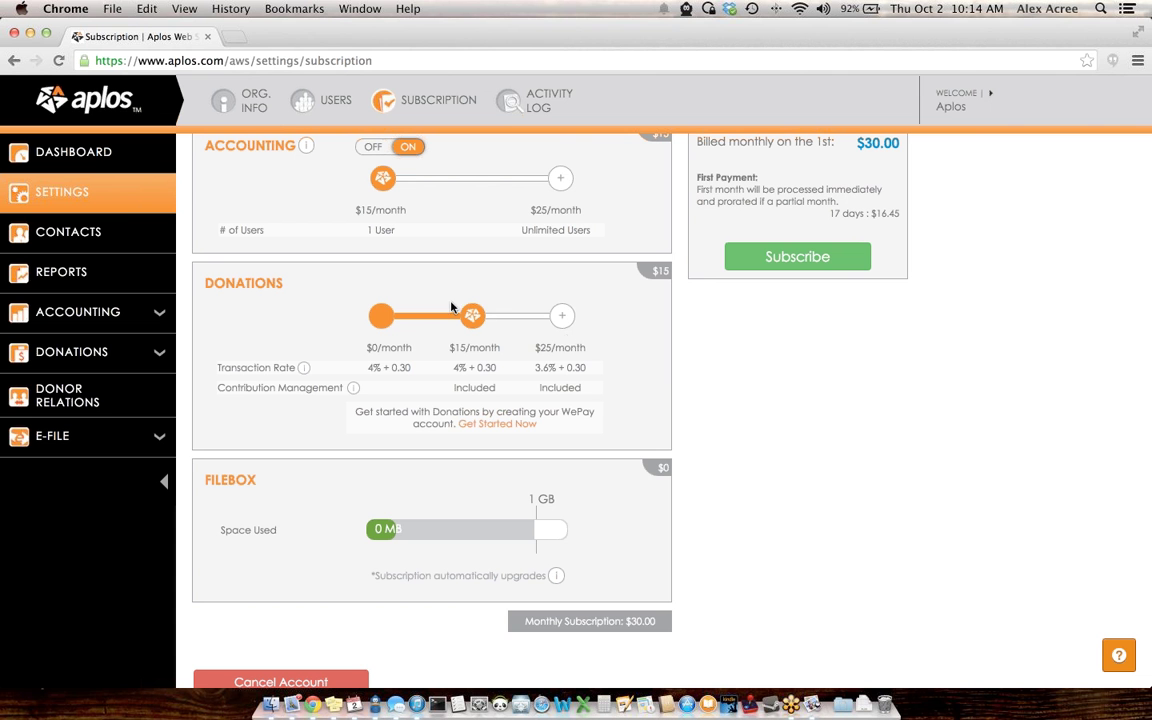
Step: Try the $25/month Donations plan, return it to $15/month, and look over the remaining subscription products
{"action": "left_click", "coordinate": [564, 320]}
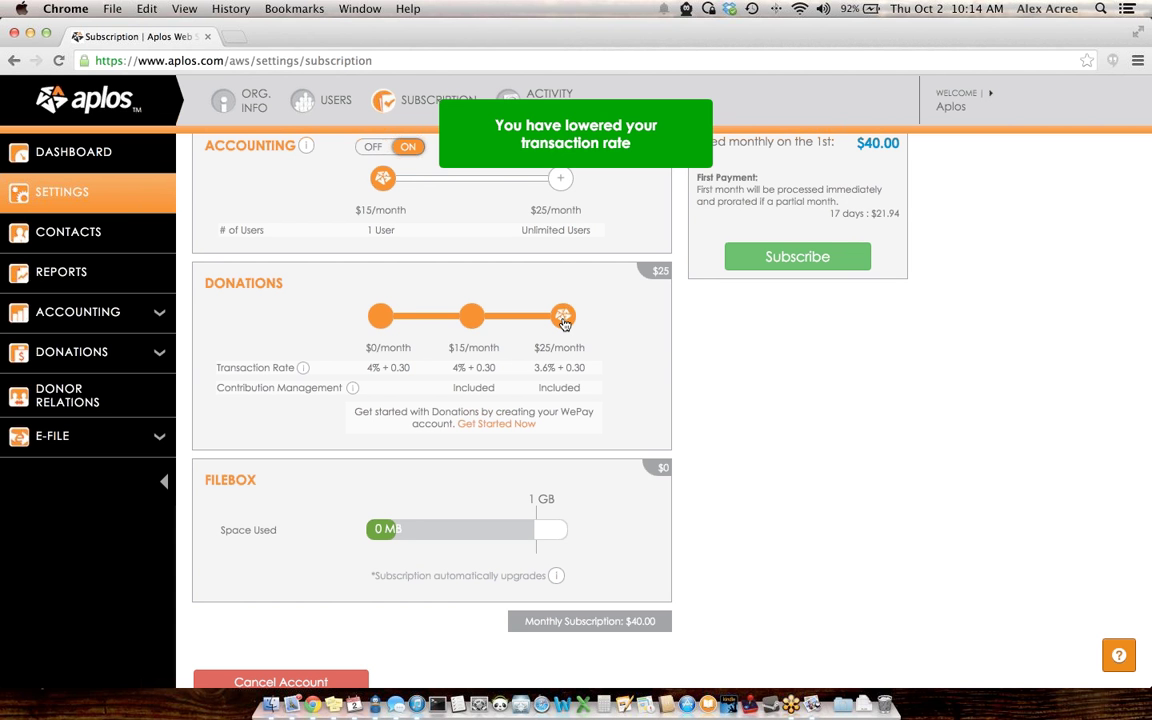
{"action": "scroll", "coordinate": [545, 427], "scroll_direction": "up", "scroll_amount": 2}
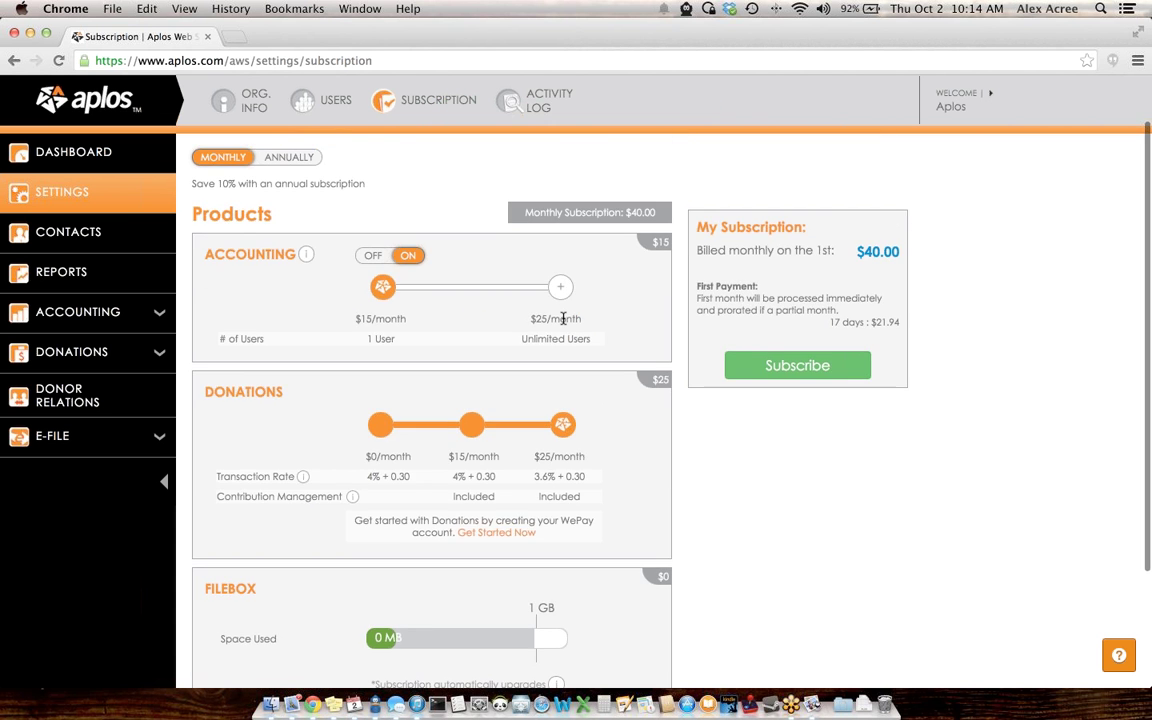
{"action": "left_click", "coordinate": [473, 426]}
{"action": "scroll", "coordinate": [460, 305], "scroll_direction": "down", "scroll_amount": 3}
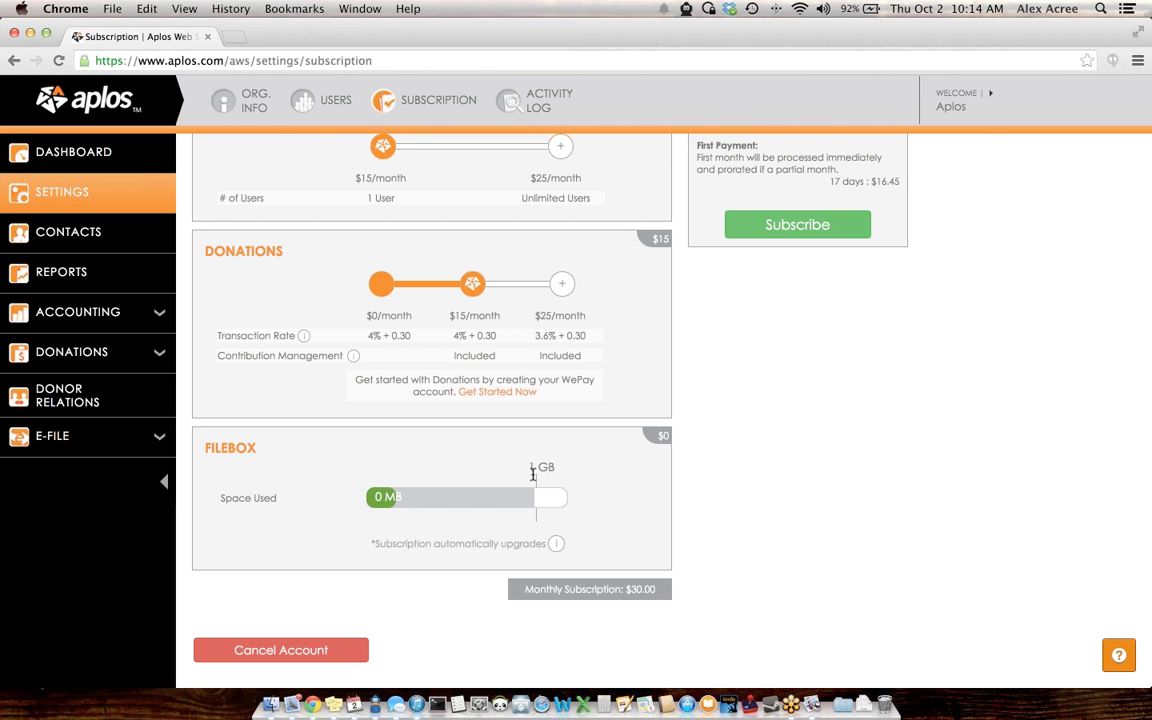
{"action": "scroll", "coordinate": [533, 474], "scroll_direction": "up", "scroll_amount": 5}
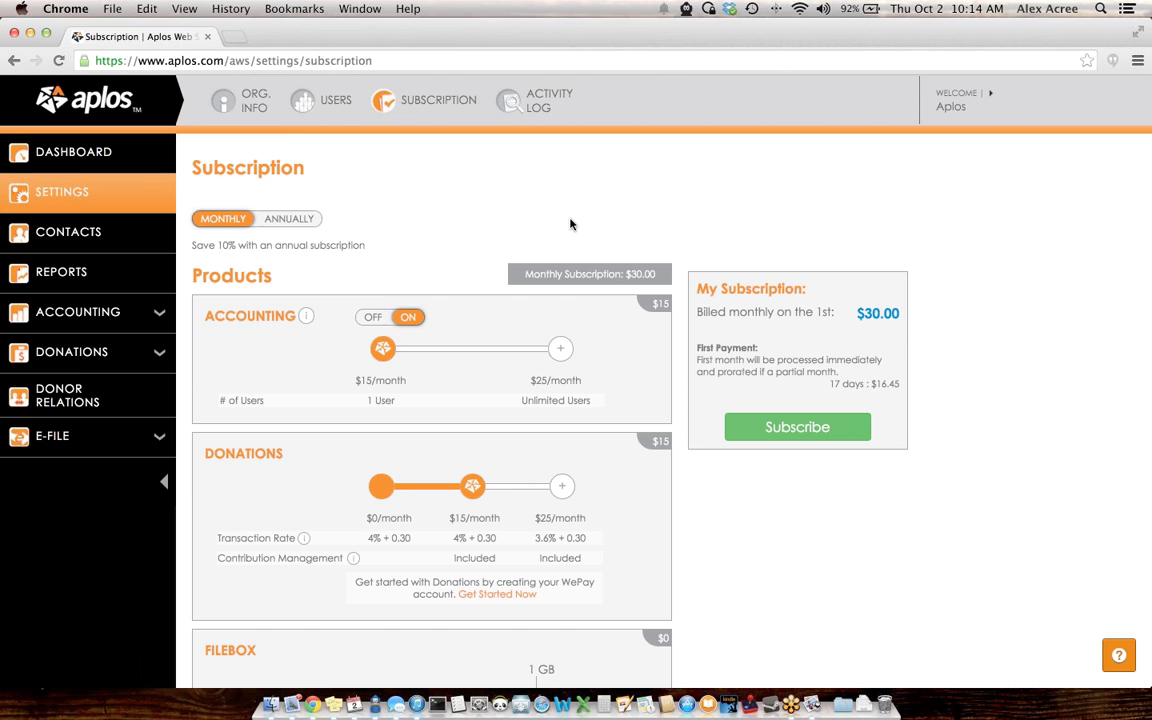
Step: Open the existing individual contact's record from the contact list and view its transactions and details
{"action": "left_click", "coordinate": [88, 229]}
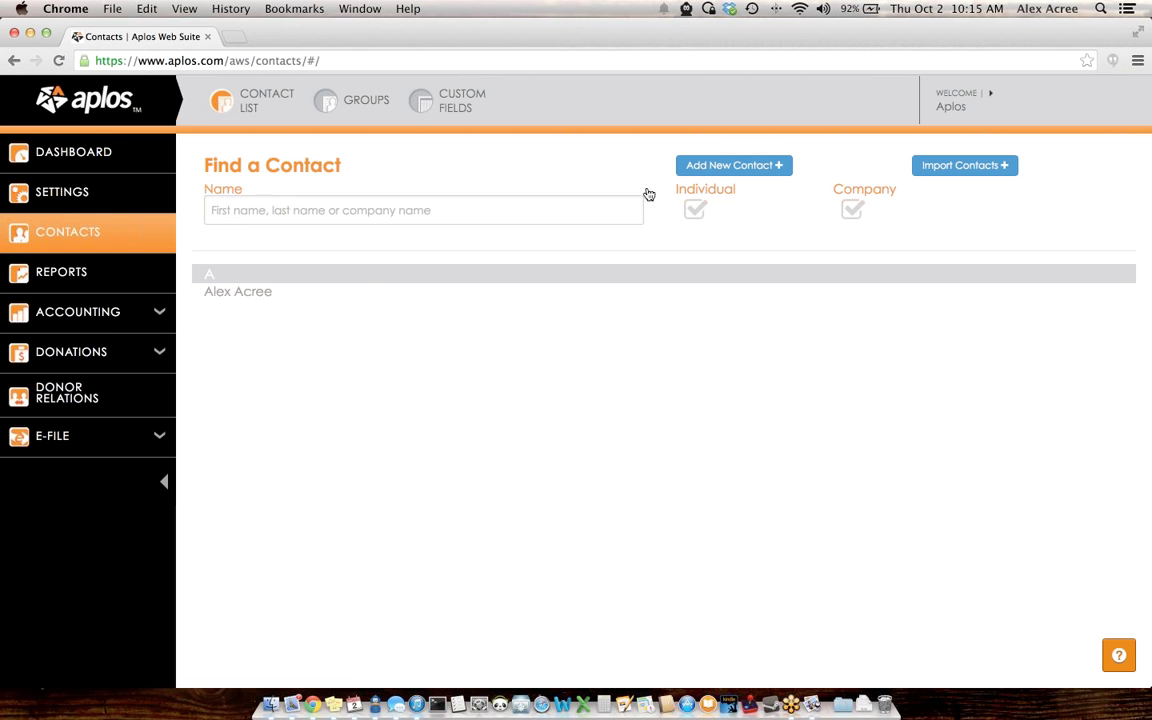
{"action": "left_click", "coordinate": [226, 305]}
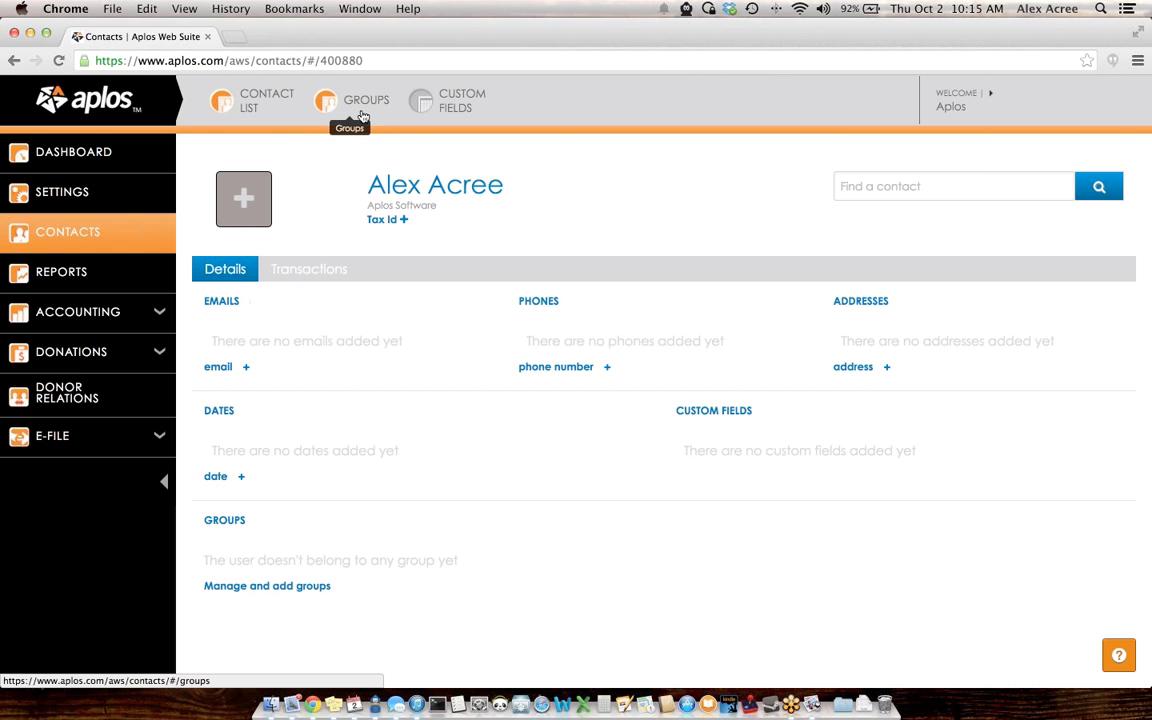
{"action": "left_click", "coordinate": [310, 270]}
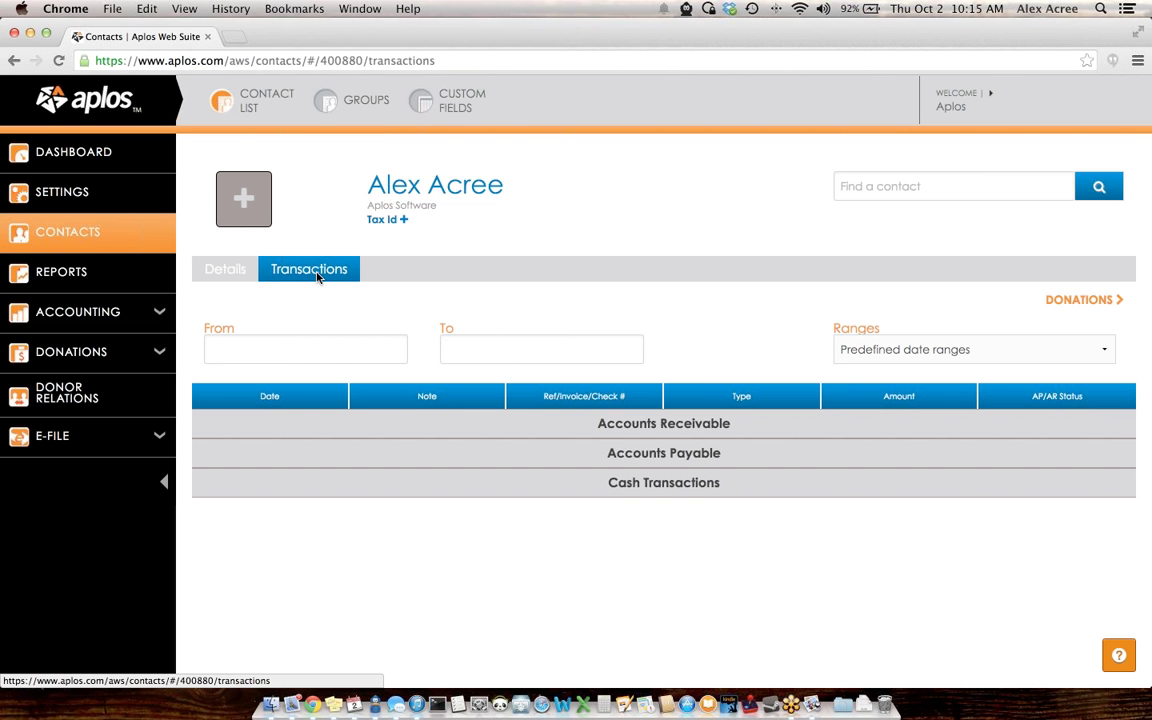
{"action": "left_click", "coordinate": [234, 272]}
Step: Open the Income Statement report and check the options for adding a column
{"action": "left_click", "coordinate": [106, 284]}
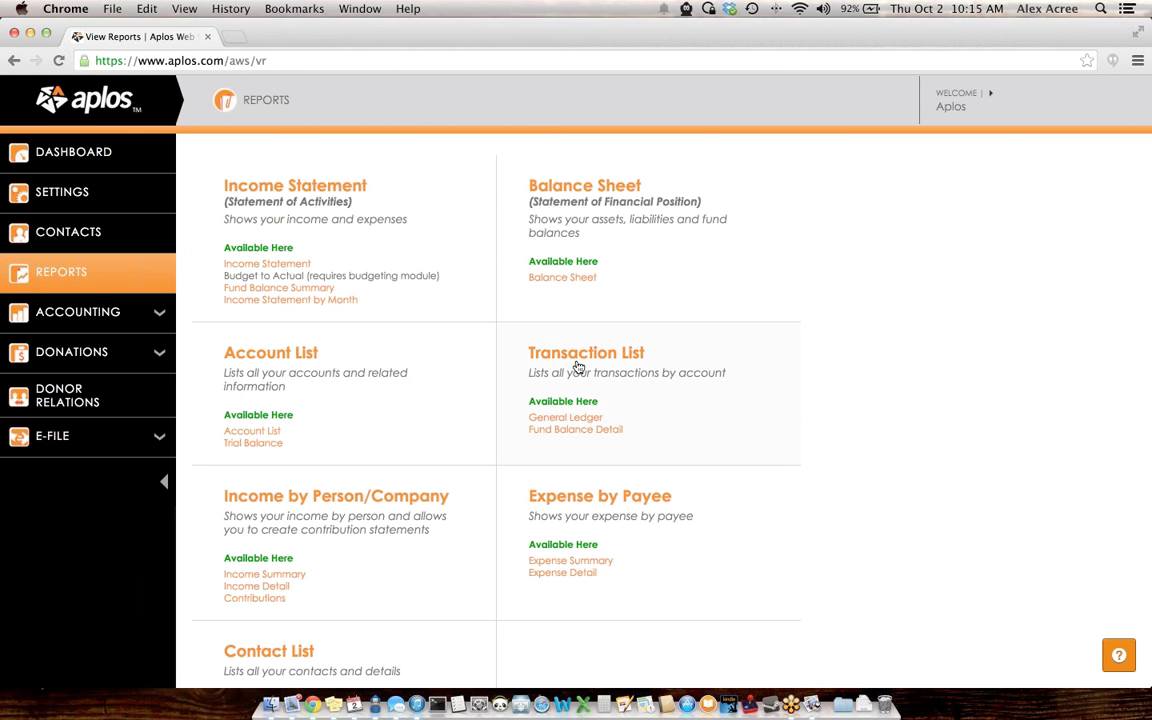
{"action": "left_click", "coordinate": [338, 188]}
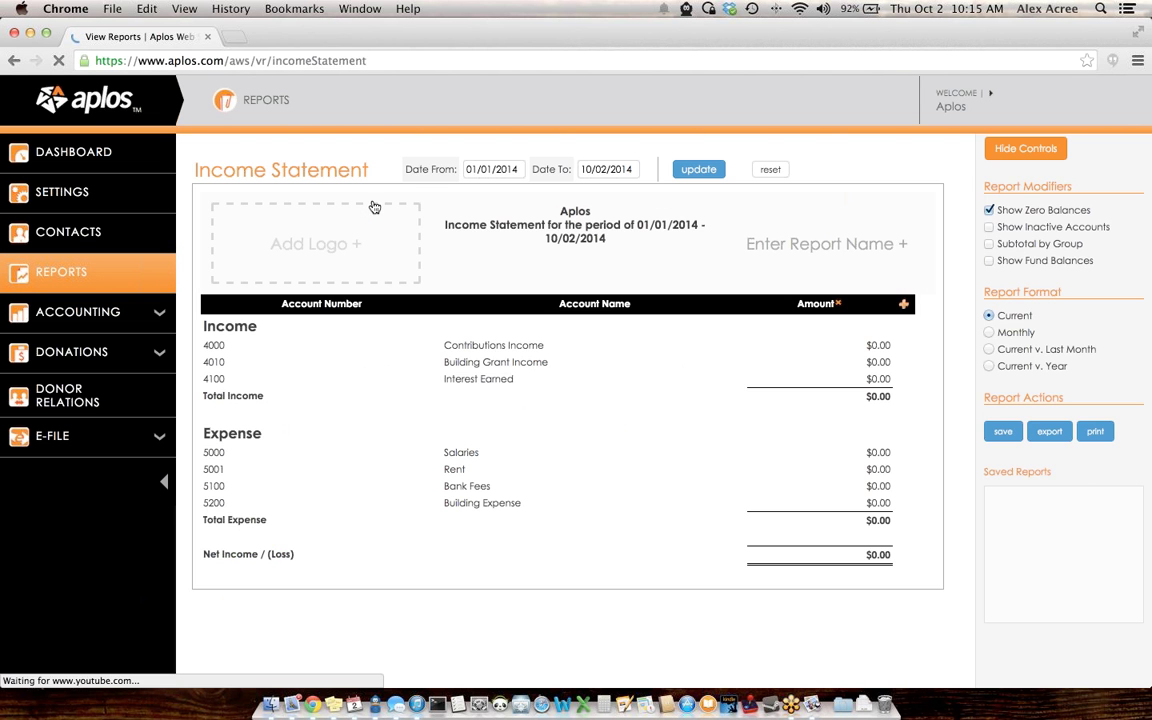
{"action": "left_click", "coordinate": [903, 303]}
{"action": "left_click", "coordinate": [903, 303]}
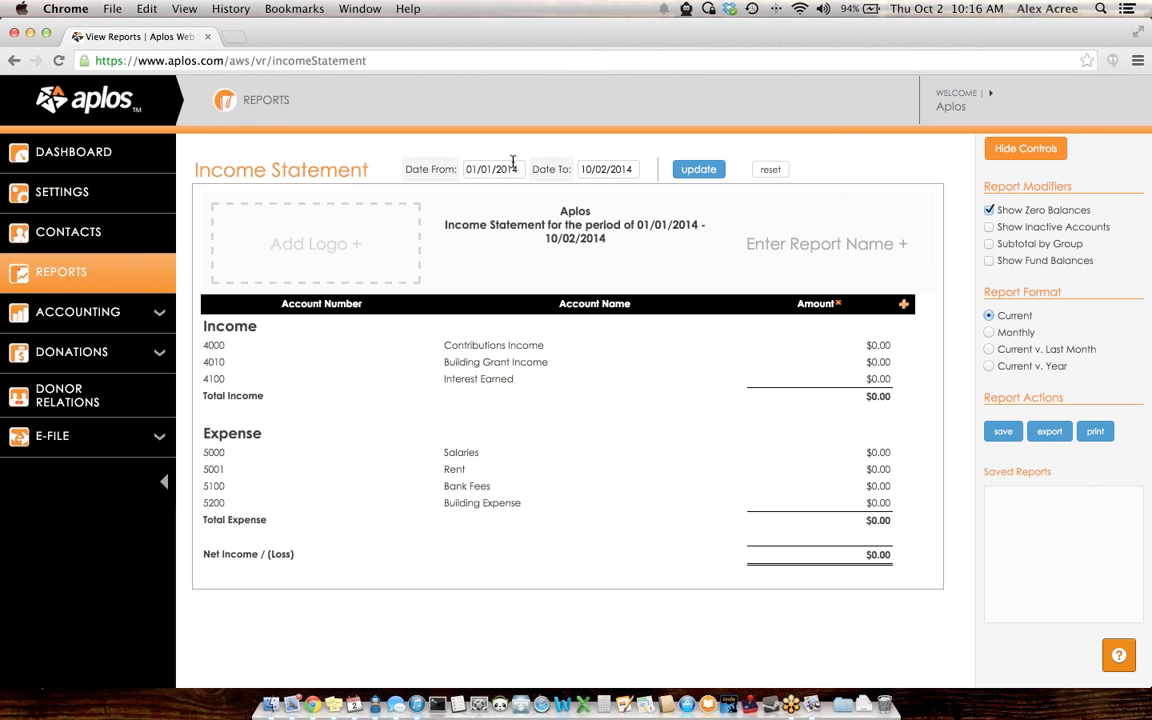
Step: Return to the report list, open the Accounting advanced settings, and review the optional features and their descriptions
{"action": "left_click", "coordinate": [255, 104]}
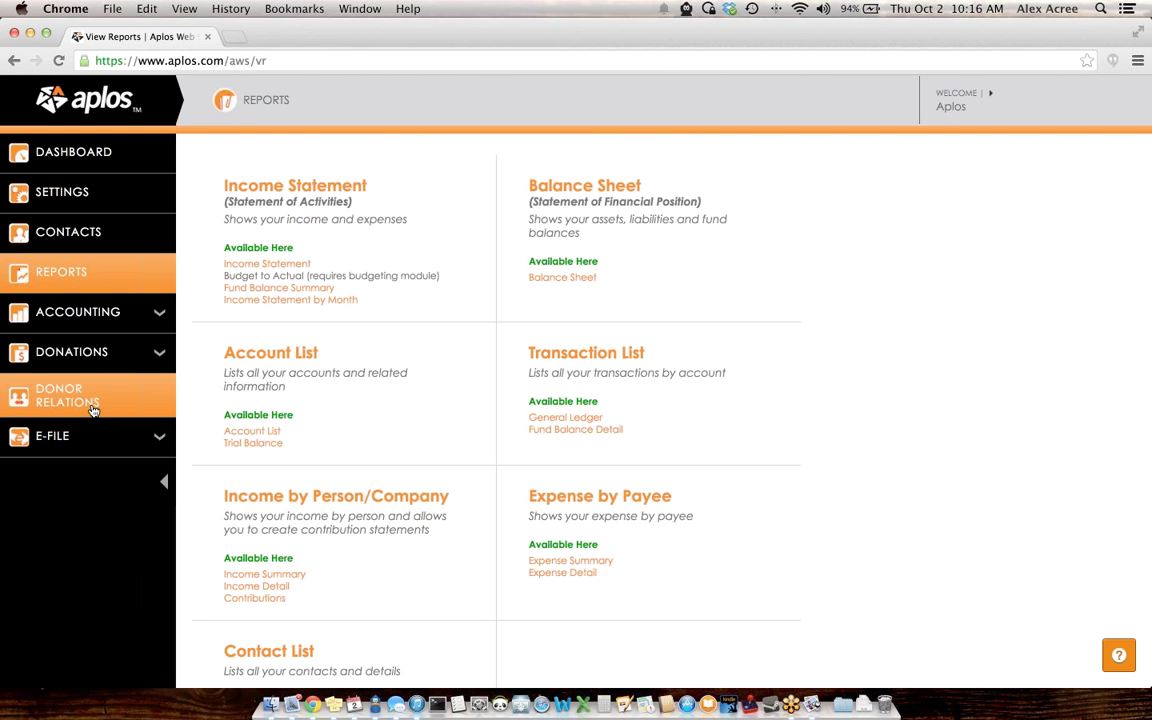
{"action": "left_click", "coordinate": [100, 317]}
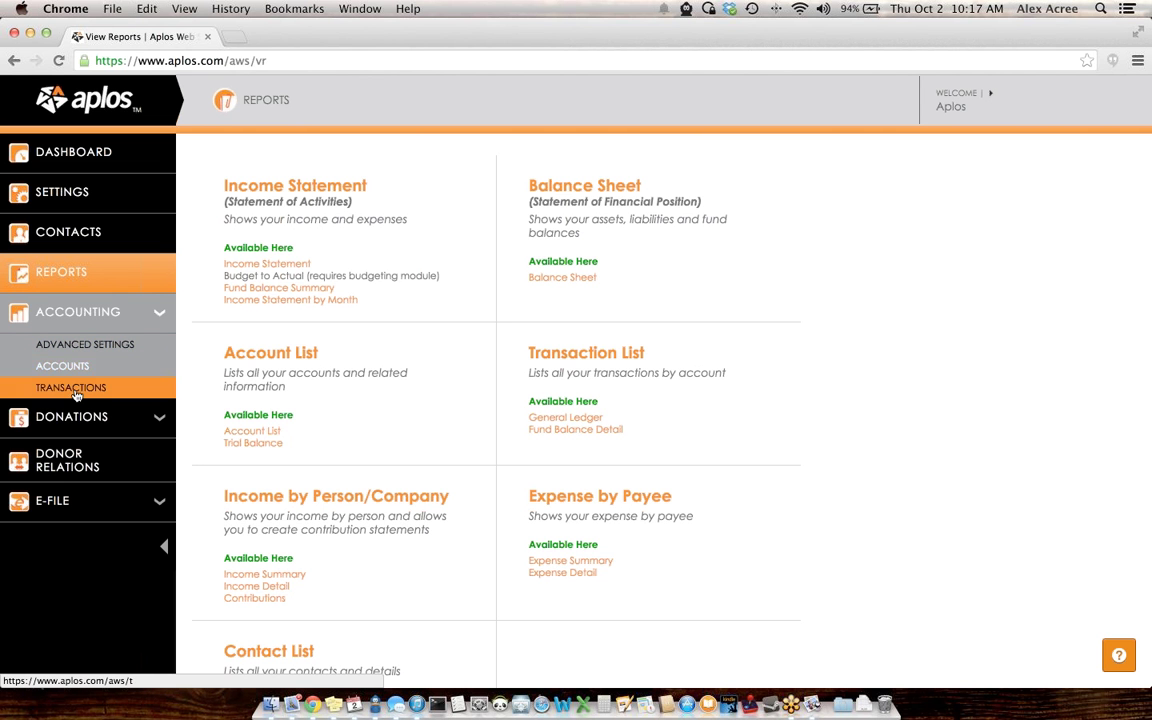
{"action": "left_click", "coordinate": [96, 348]}
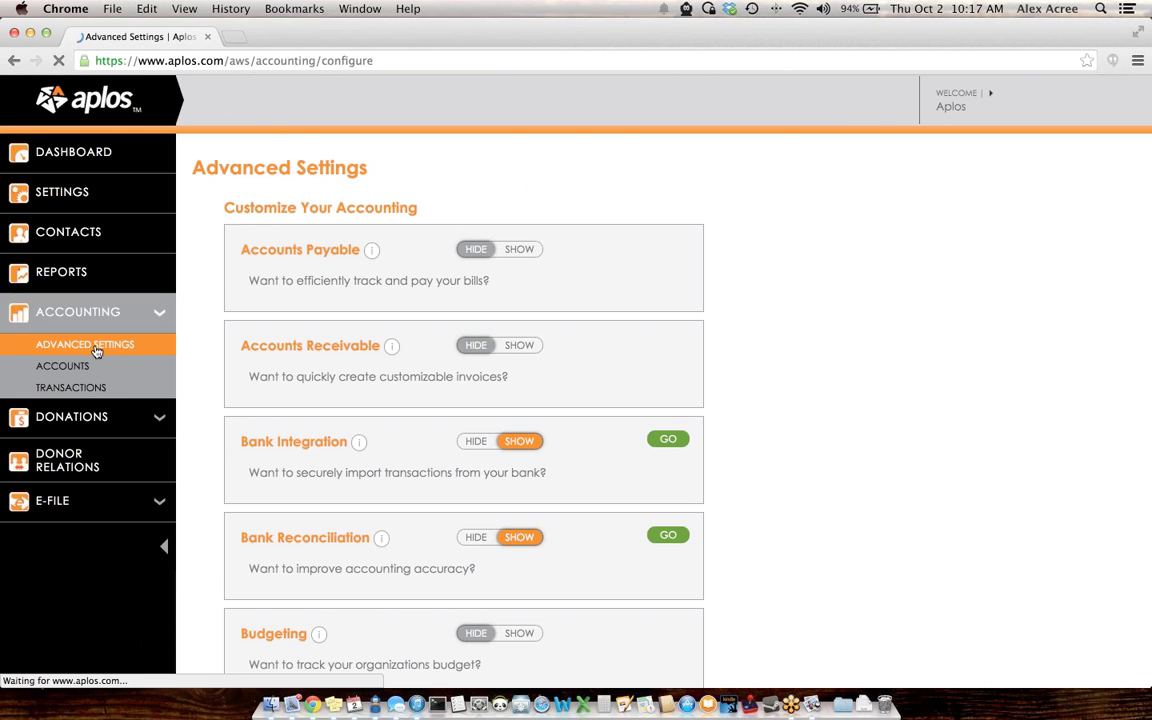
{"action": "scroll", "coordinate": [378, 200], "scroll_direction": "down", "scroll_amount": 4}
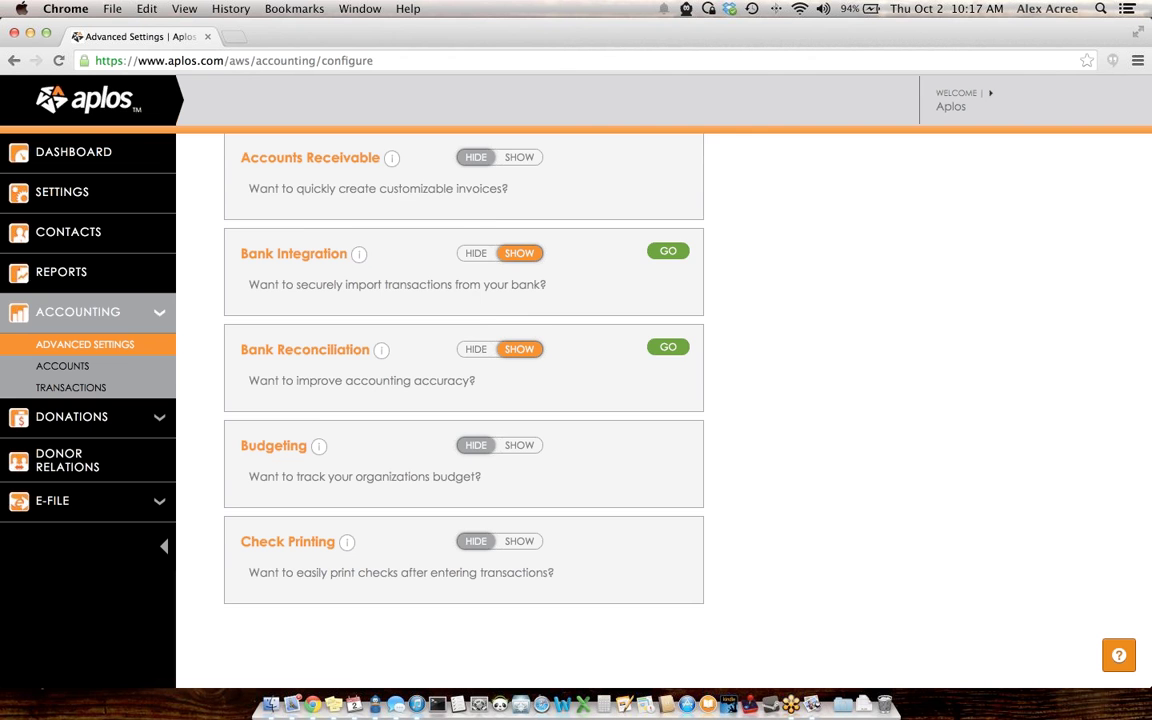
{"action": "scroll", "coordinate": [640, 273], "scroll_direction": "up", "scroll_amount": 4}
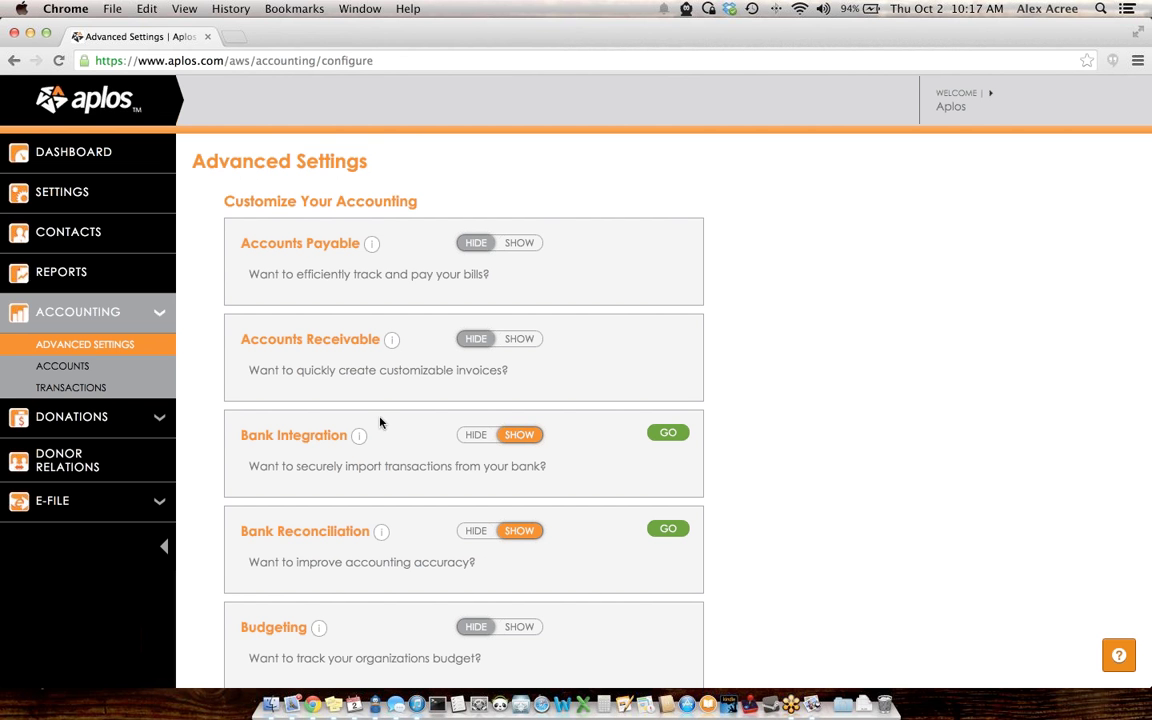
{"action": "scroll", "coordinate": [275, 370], "scroll_direction": "down", "scroll_amount": 2}
{"action": "scroll", "coordinate": [437, 513], "scroll_direction": "down", "scroll_amount": 1}
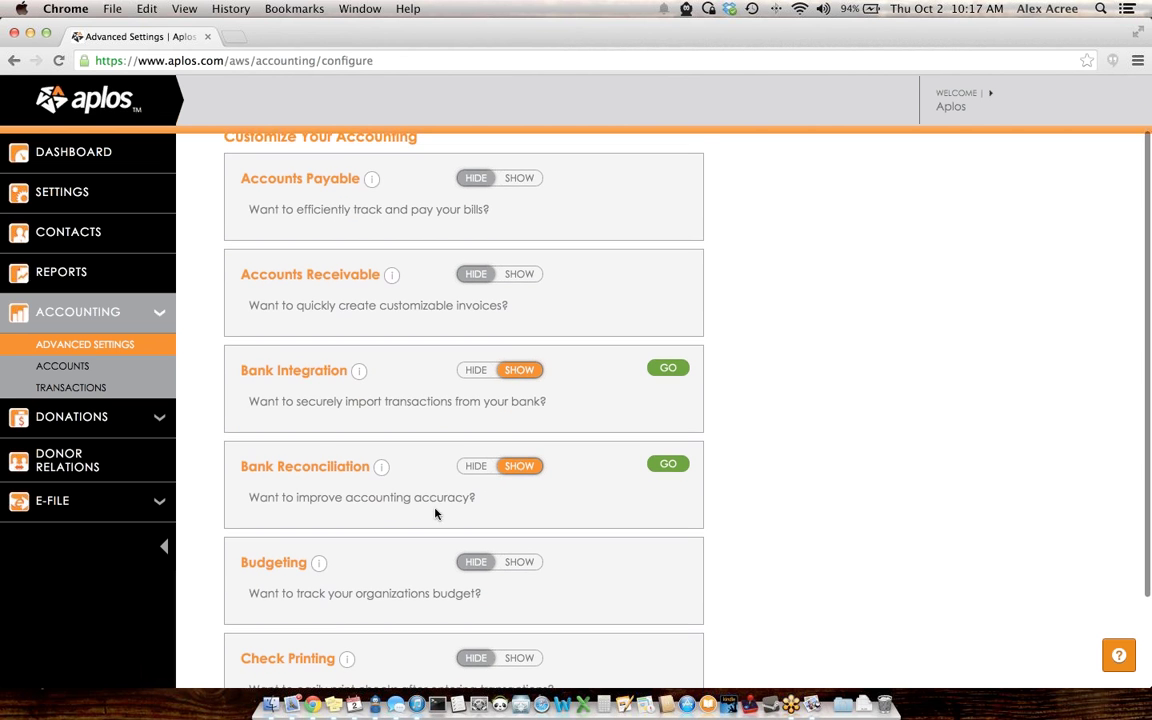
{"action": "scroll", "coordinate": [318, 470], "scroll_direction": "down", "scroll_amount": 3}
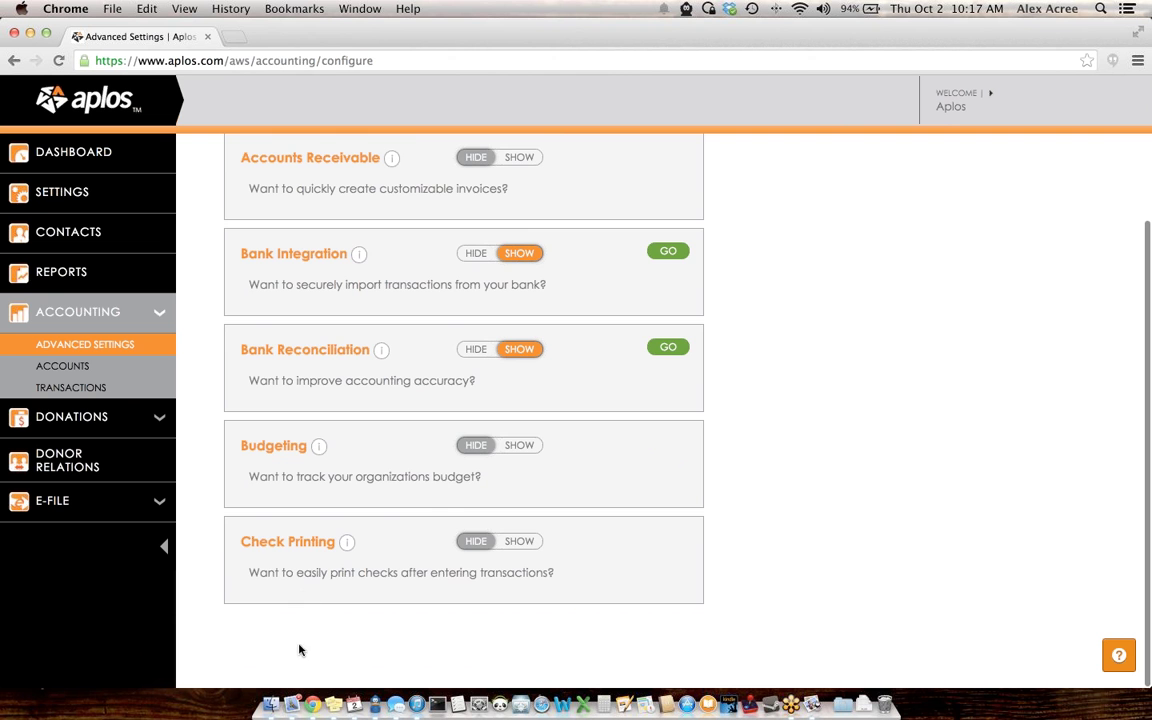
{"action": "scroll", "coordinate": [321, 633], "scroll_direction": "up", "scroll_amount": 5}
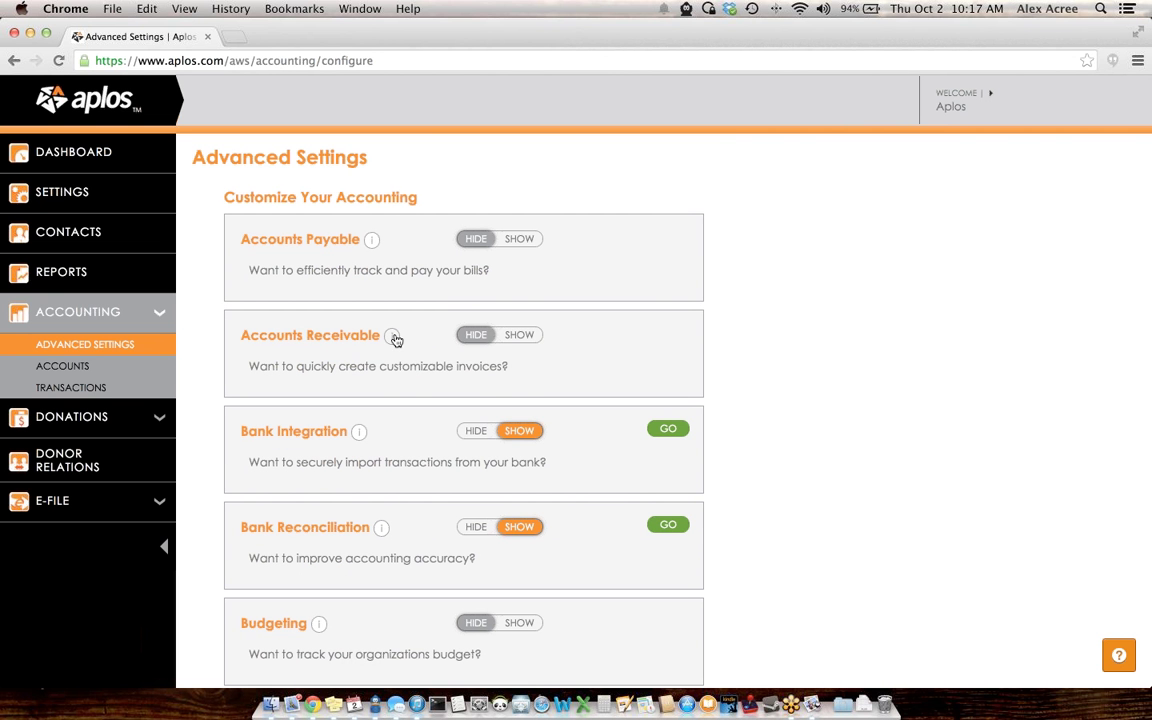
{"action": "mouse_move", "coordinate": [394, 339]}
{"action": "mouse_move", "coordinate": [356, 435]}
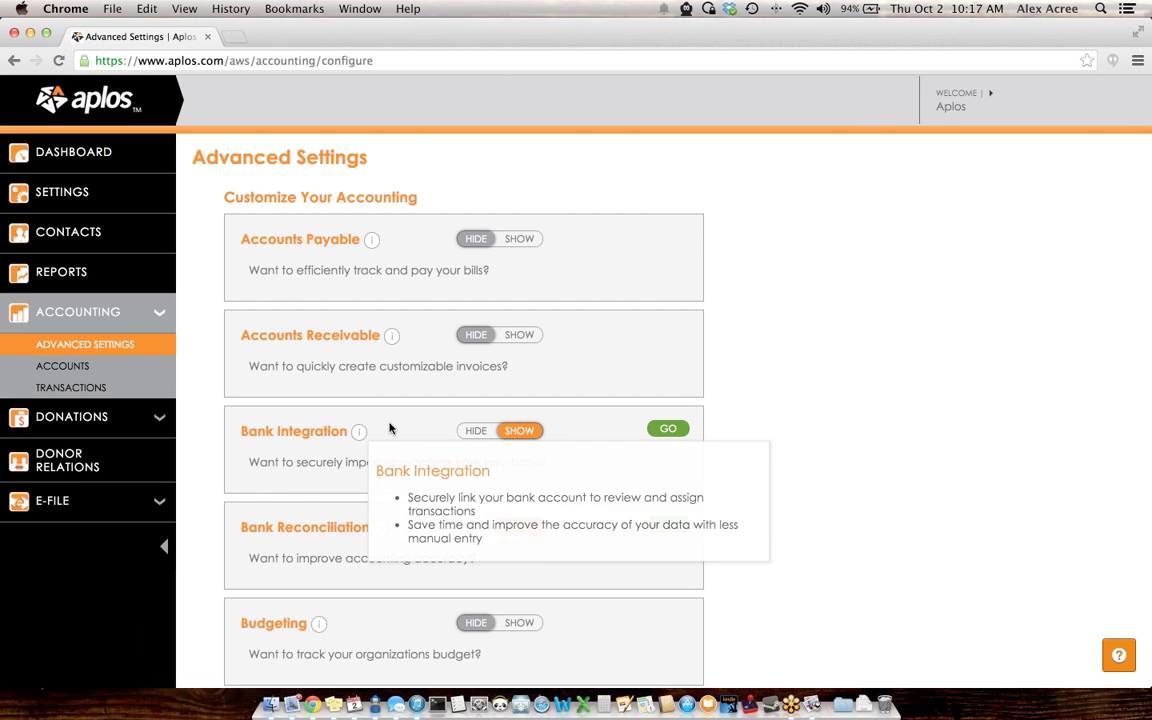
Step: Show Accounts Receivable, Accounts Payable, Budgeting and Check Printing in the accounting advanced settings
{"action": "left_click", "coordinate": [519, 342]}
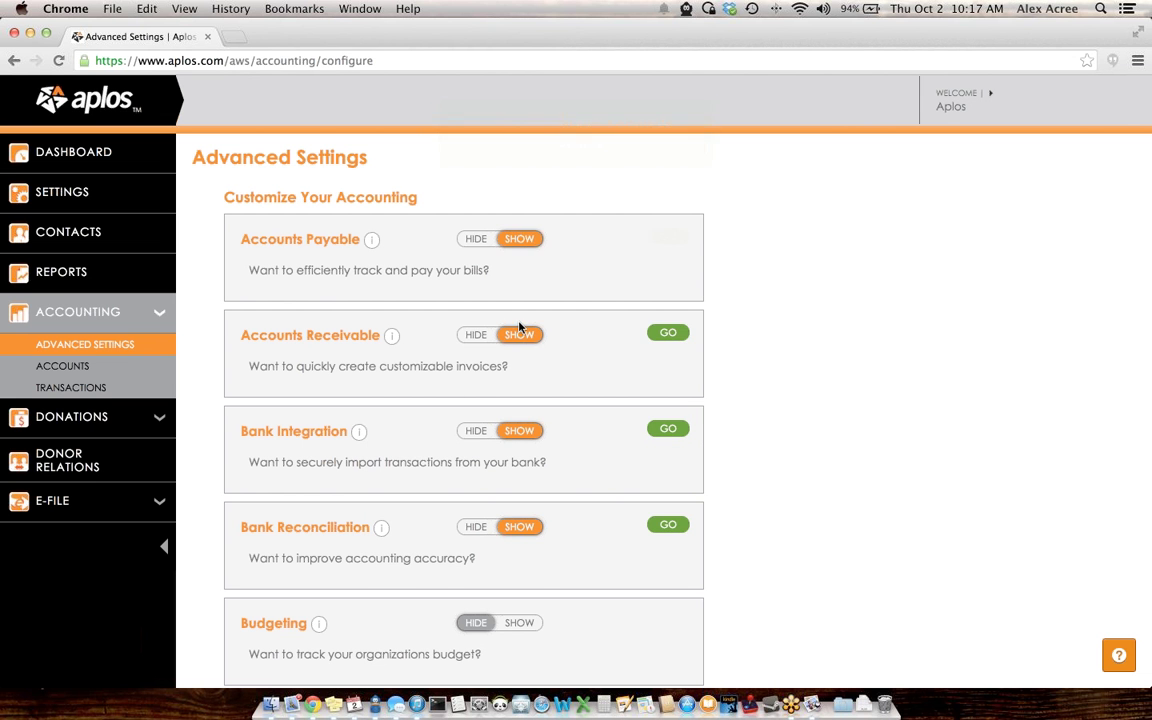
{"action": "left_click", "coordinate": [519, 239]}
{"action": "scroll", "coordinate": [522, 342], "scroll_direction": "down", "scroll_amount": 3}
{"action": "left_click", "coordinate": [521, 445]}
{"action": "left_click", "coordinate": [519, 540]}
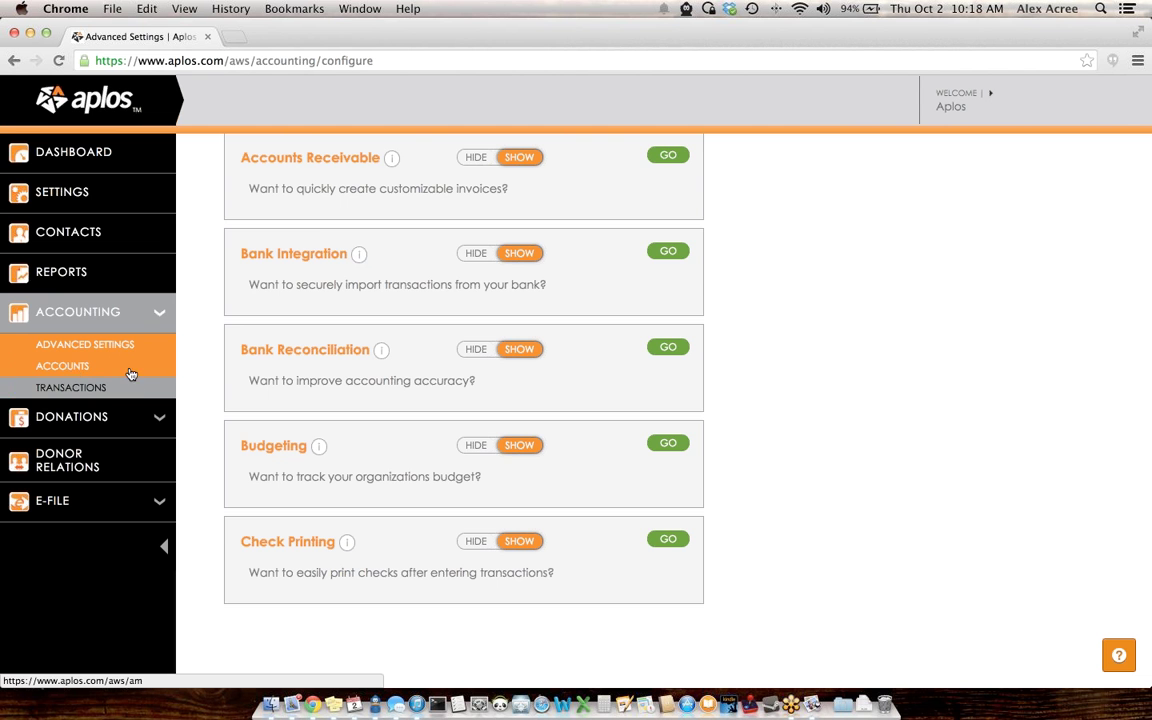
{"action": "scroll", "coordinate": [320, 340], "scroll_direction": "up", "scroll_amount": 2}
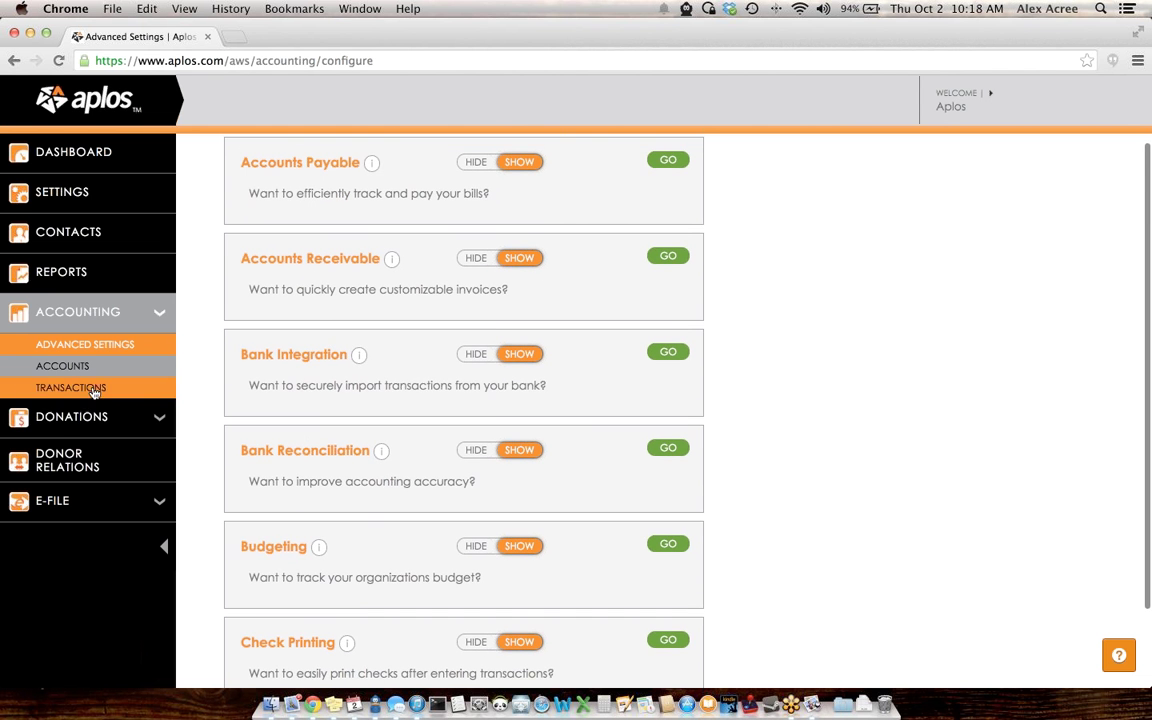
{"action": "scroll", "coordinate": [250, 444], "scroll_direction": "up", "scroll_amount": 2}
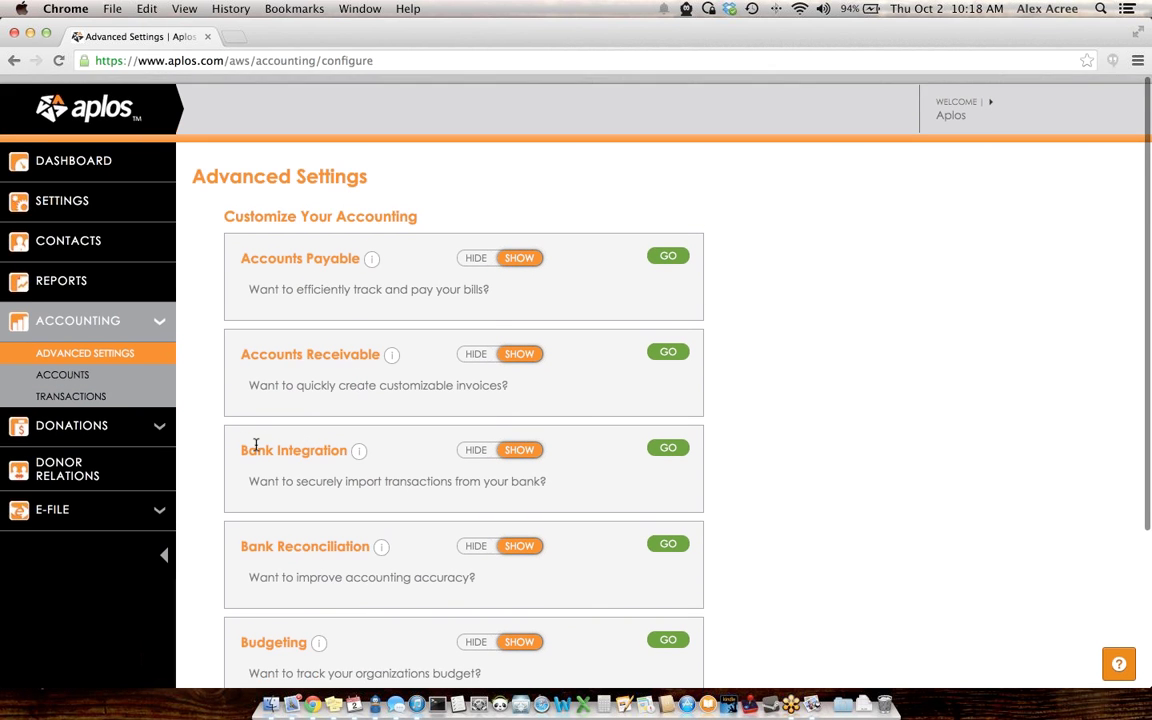
{"action": "scroll", "coordinate": [256, 444], "scroll_direction": "down", "scroll_amount": 1}
Step: Open the chart of accounts and examine the funds and the asset, equity / fund balances, income and expense account groups
{"action": "left_click", "coordinate": [62, 368]}
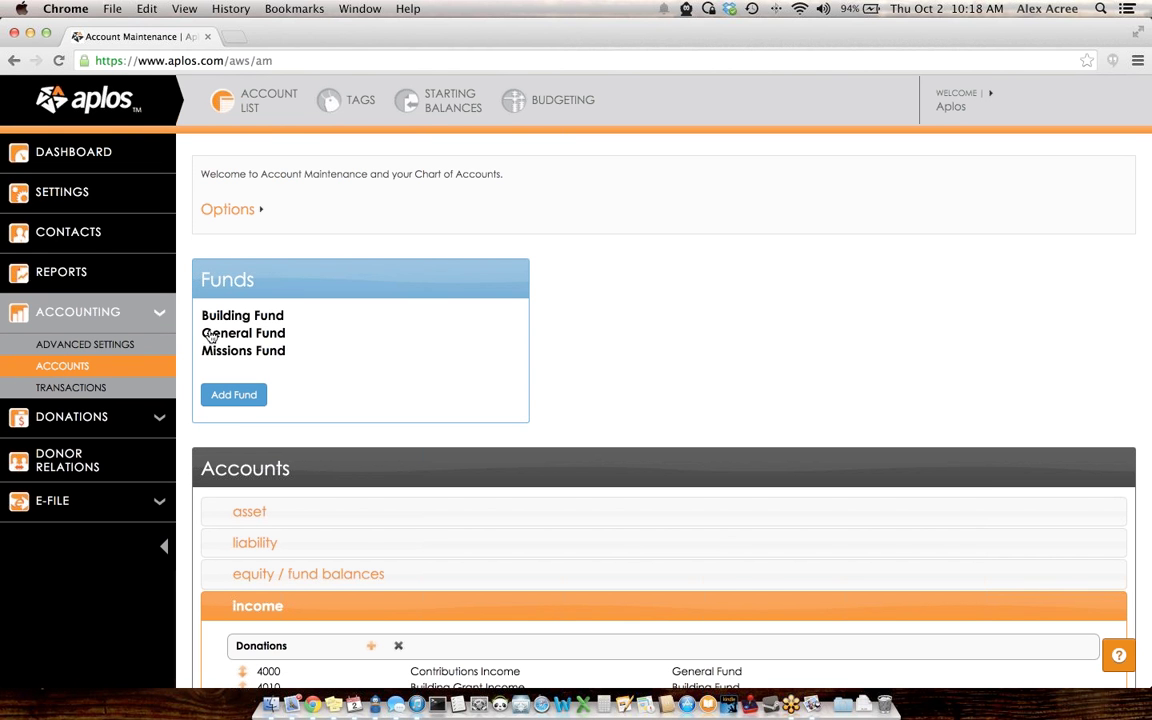
{"action": "scroll", "coordinate": [455, 255], "scroll_direction": "down", "scroll_amount": 3}
{"action": "left_click", "coordinate": [314, 314]}
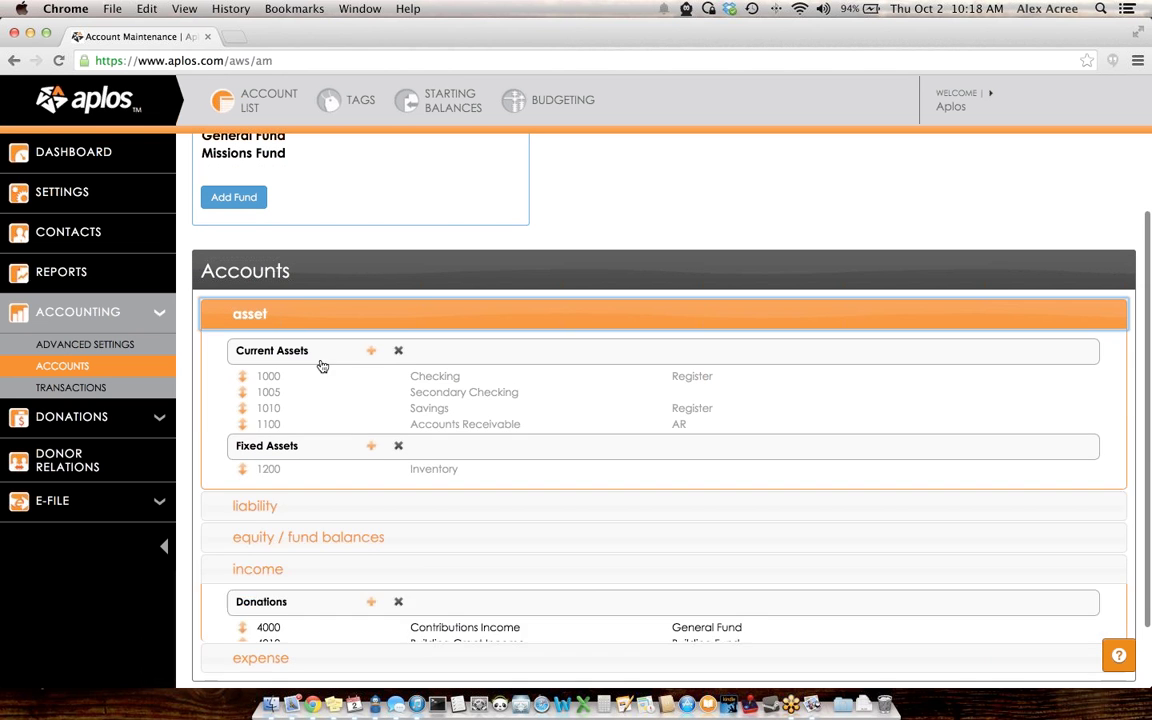
{"action": "left_click", "coordinate": [298, 582]}
{"action": "left_click", "coordinate": [305, 586]}
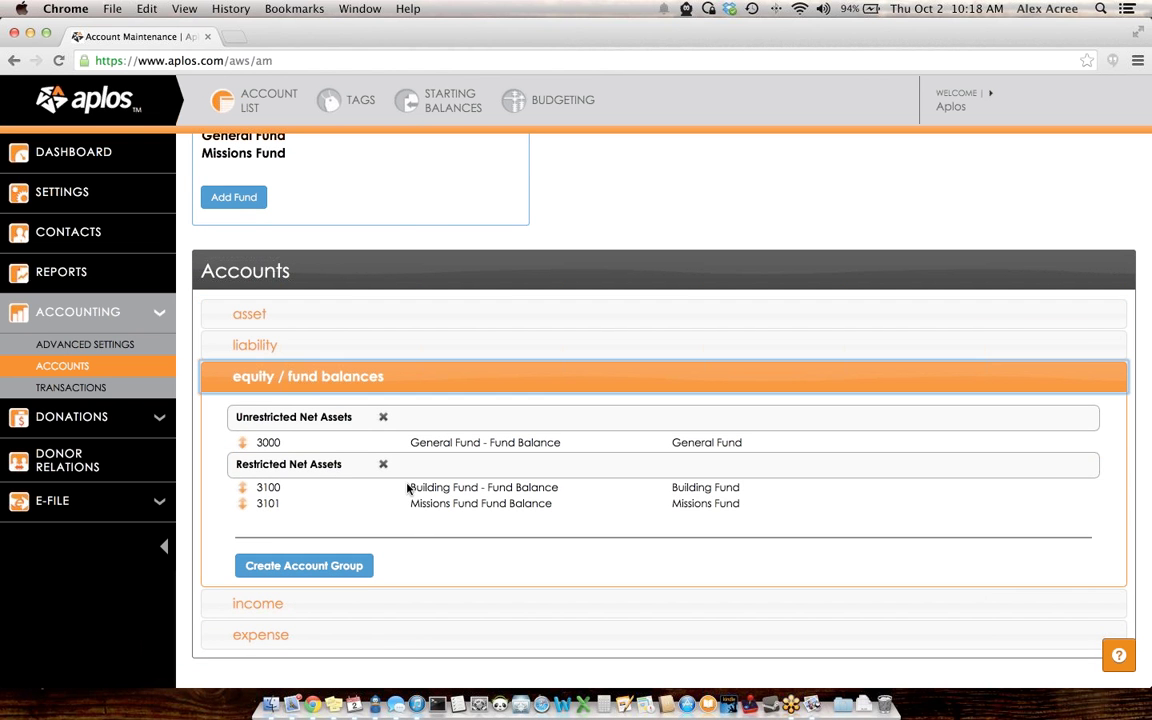
{"action": "left_click", "coordinate": [305, 609]}
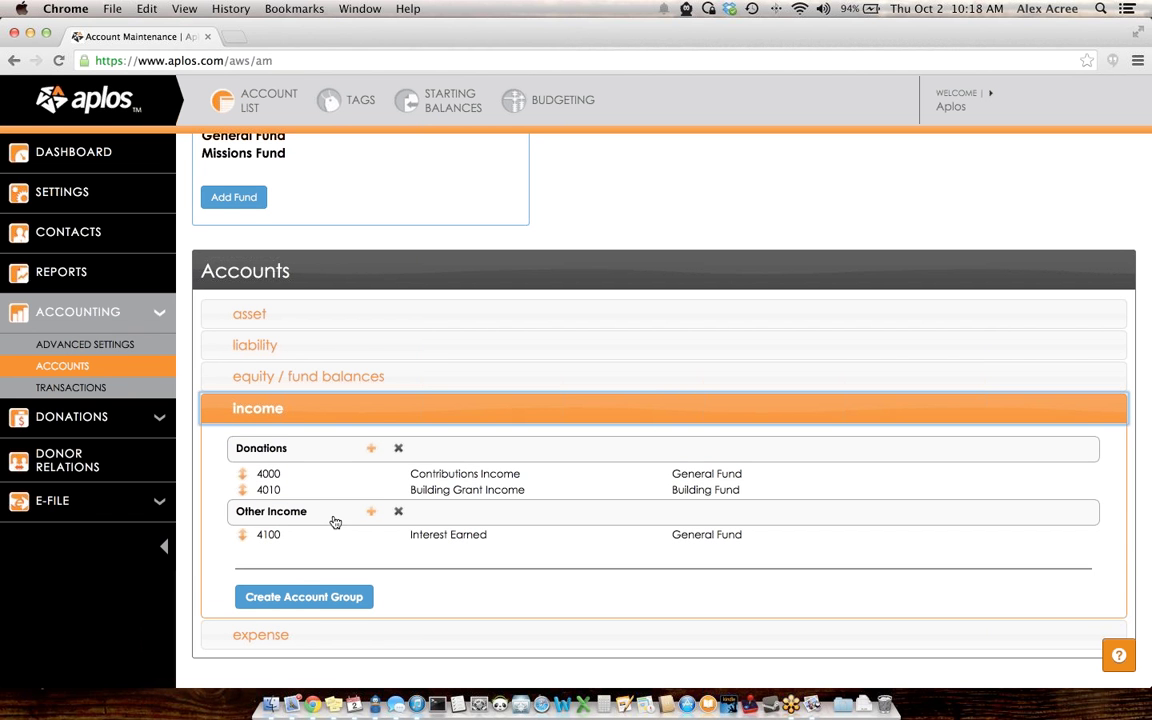
{"action": "scroll", "coordinate": [300, 555], "scroll_direction": "down", "scroll_amount": 1}
{"action": "left_click", "coordinate": [252, 580]}
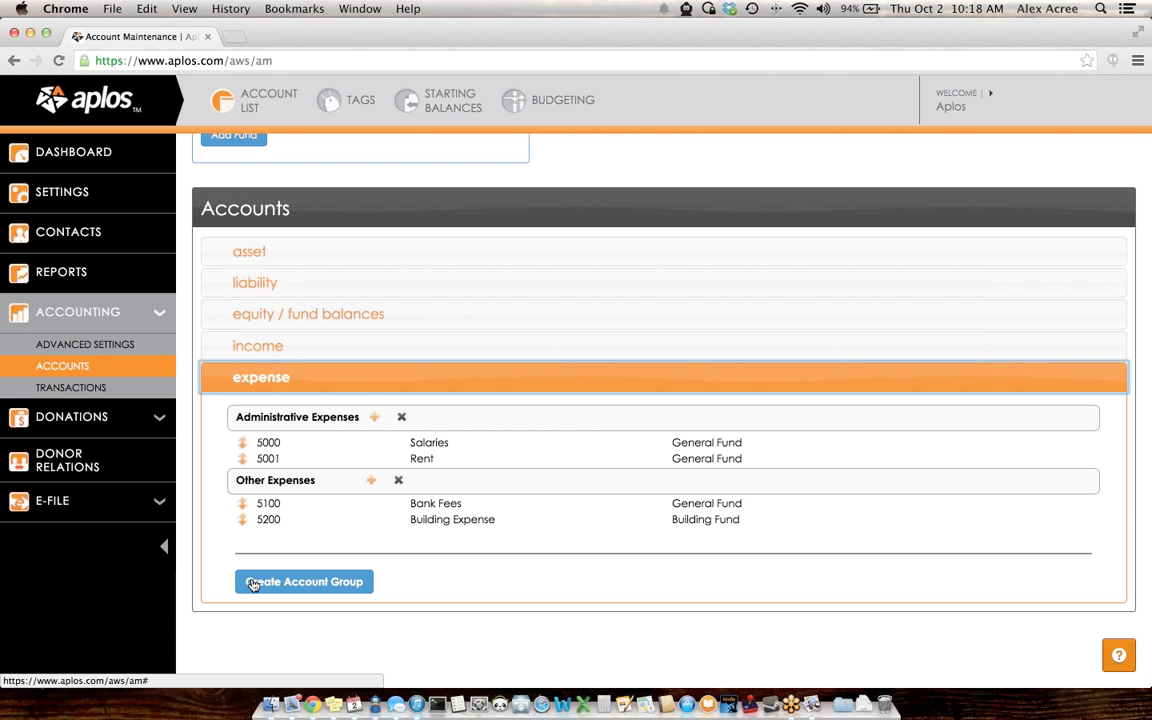
{"action": "left_click", "coordinate": [253, 585]}
{"action": "left_click", "coordinate": [268, 514]}
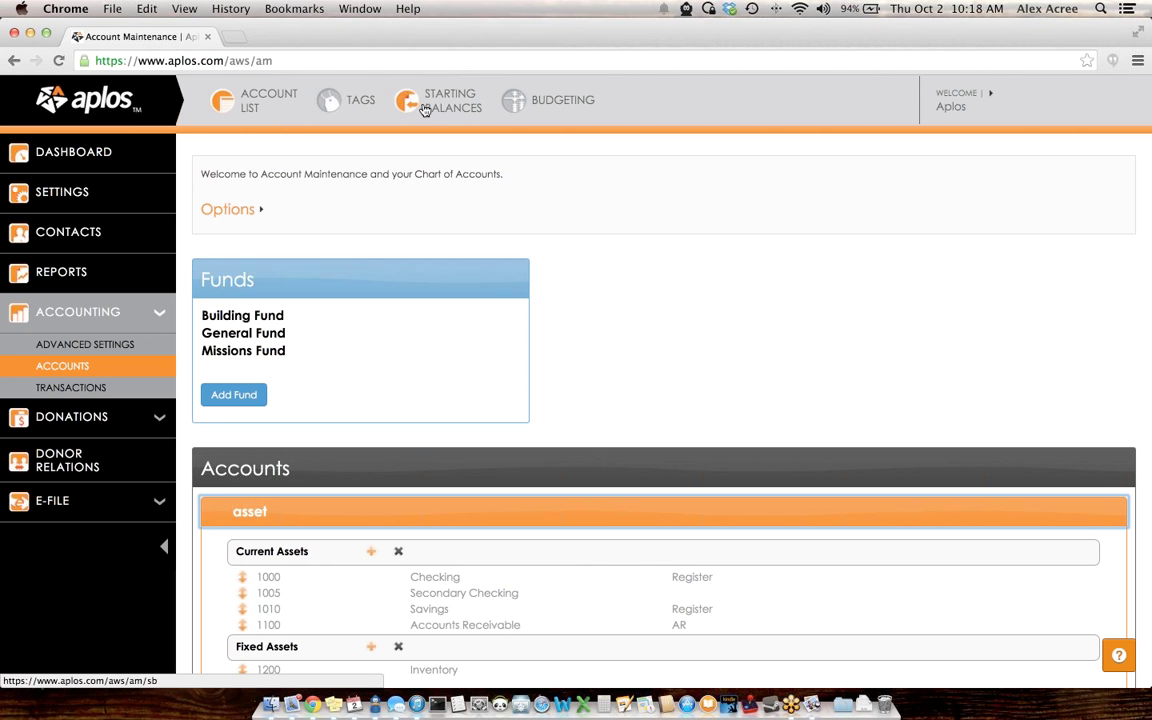
Step: Open the account Tags page and review the 1099 Tags and Custom Tags options
{"action": "left_click", "coordinate": [353, 102]}
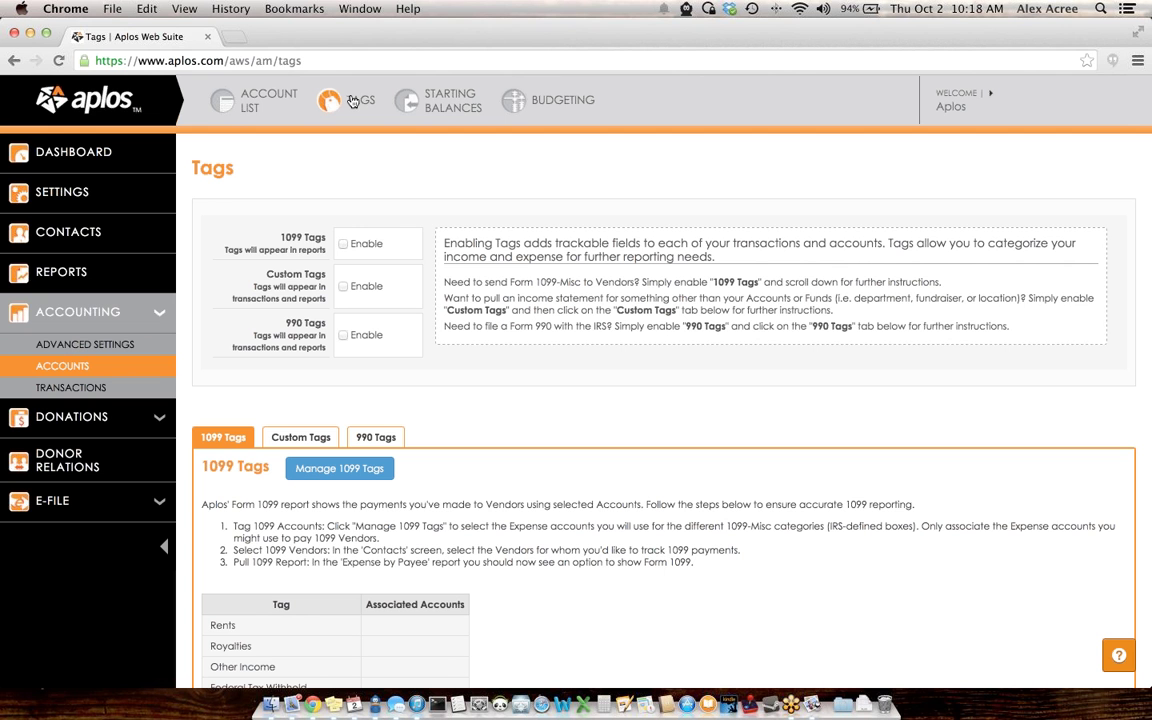
{"action": "left_click_drag", "start_coordinate": [280, 237], "coordinate": [331, 231]}
{"action": "left_click", "coordinate": [268, 276]}
{"action": "left_click_drag", "start_coordinate": [269, 276], "coordinate": [301, 274]}
{"action": "left_click", "coordinate": [302, 273]}
Step: View the Account Starting Balances page and the Budgeting page
{"action": "left_click", "coordinate": [411, 108]}
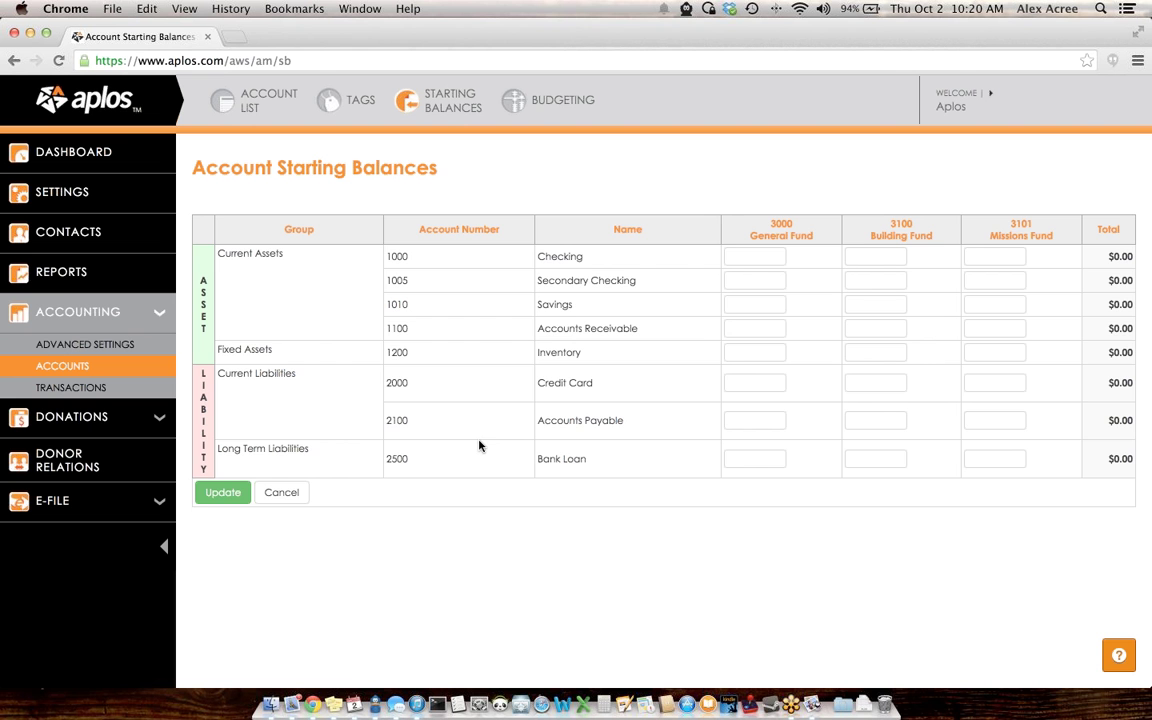
{"action": "left_click", "coordinate": [537, 114]}
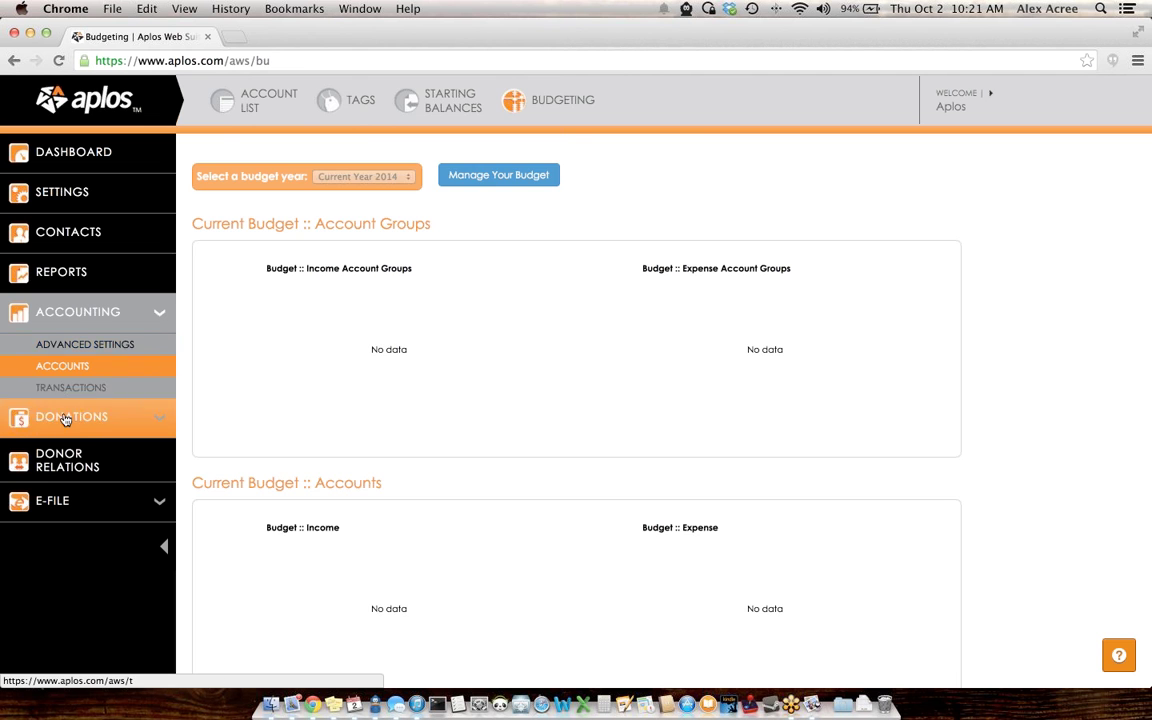
Step: Open the transaction registers, check which accounts can be selected, and view the Journal Entry page
{"action": "left_click", "coordinate": [71, 388]}
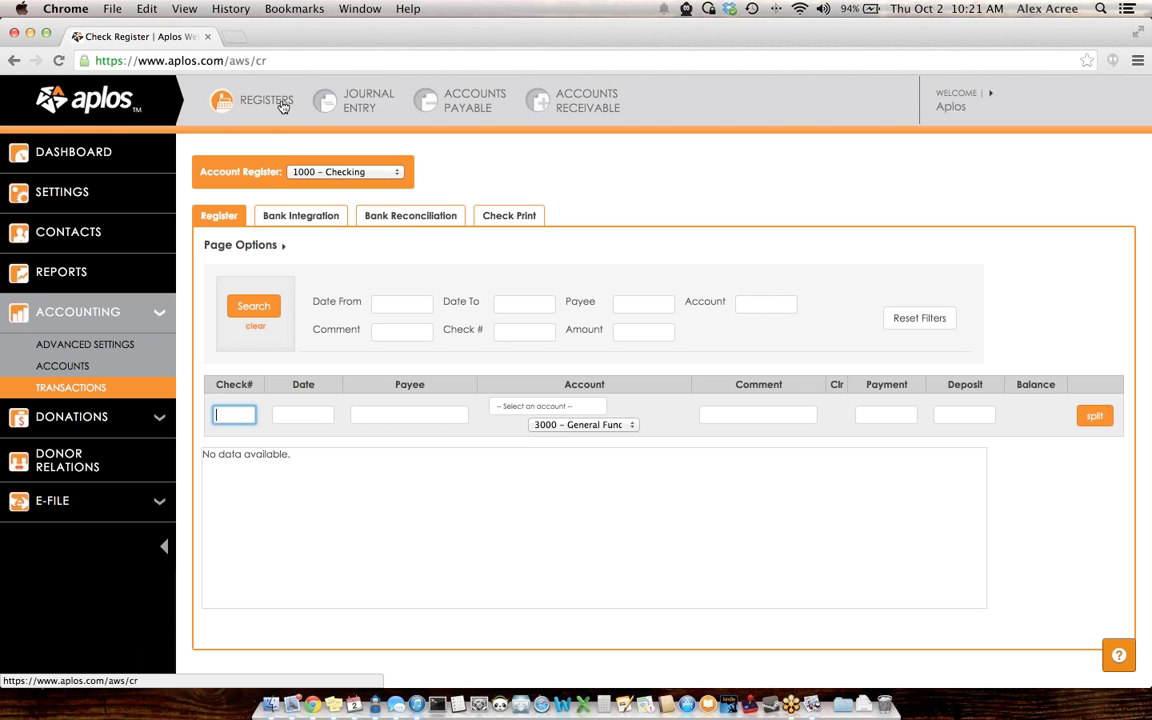
{"action": "left_click", "coordinate": [327, 171]}
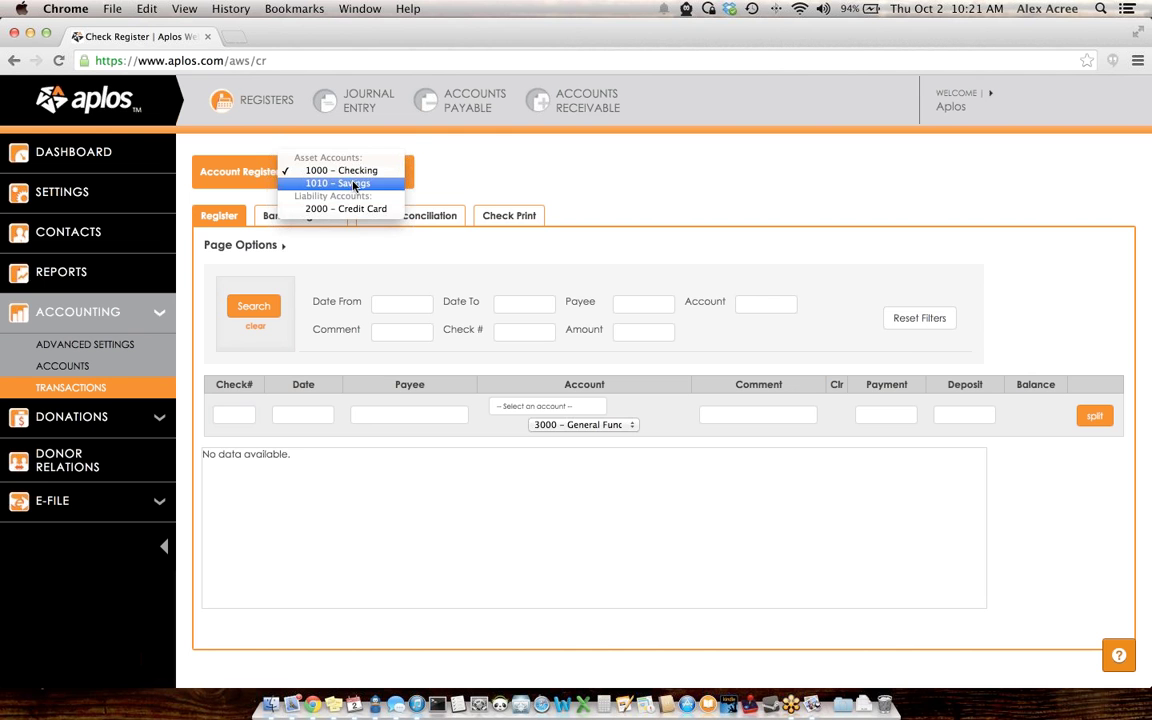
{"action": "left_click", "coordinate": [402, 134]}
{"action": "left_click", "coordinate": [358, 104]}
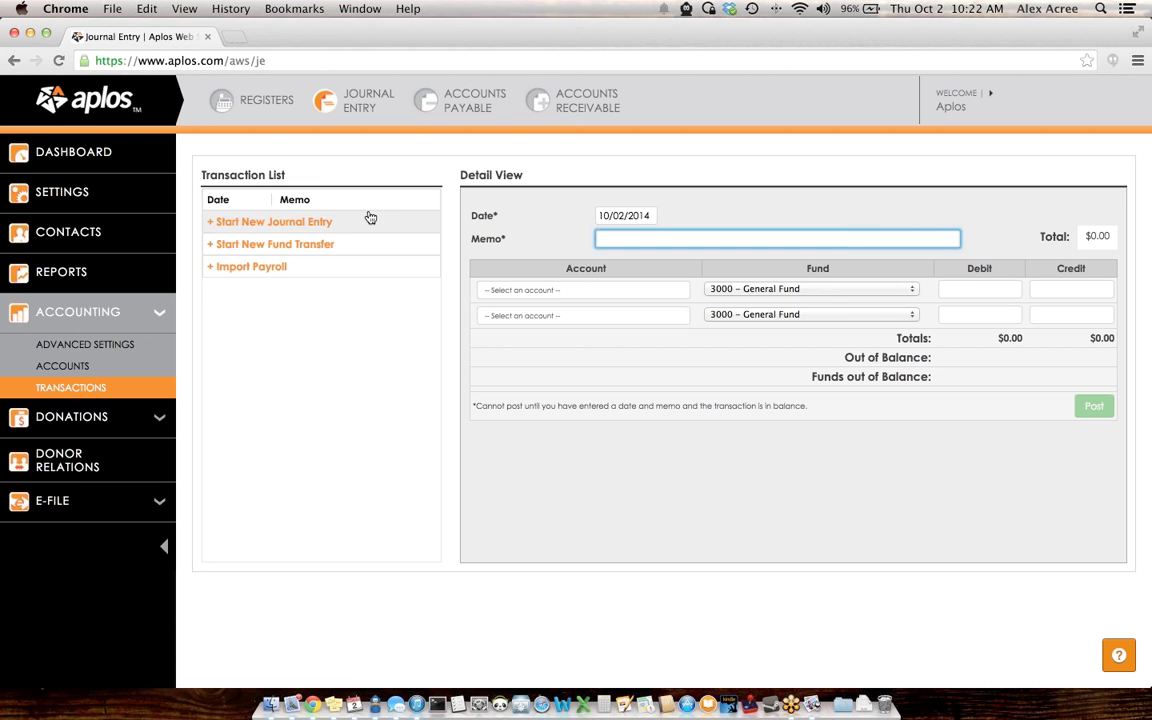
Step: Look over the Accounts Payable page for entering and paying bills and the Accounts Receivable page for invoices and payments
{"action": "left_click", "coordinate": [438, 92]}
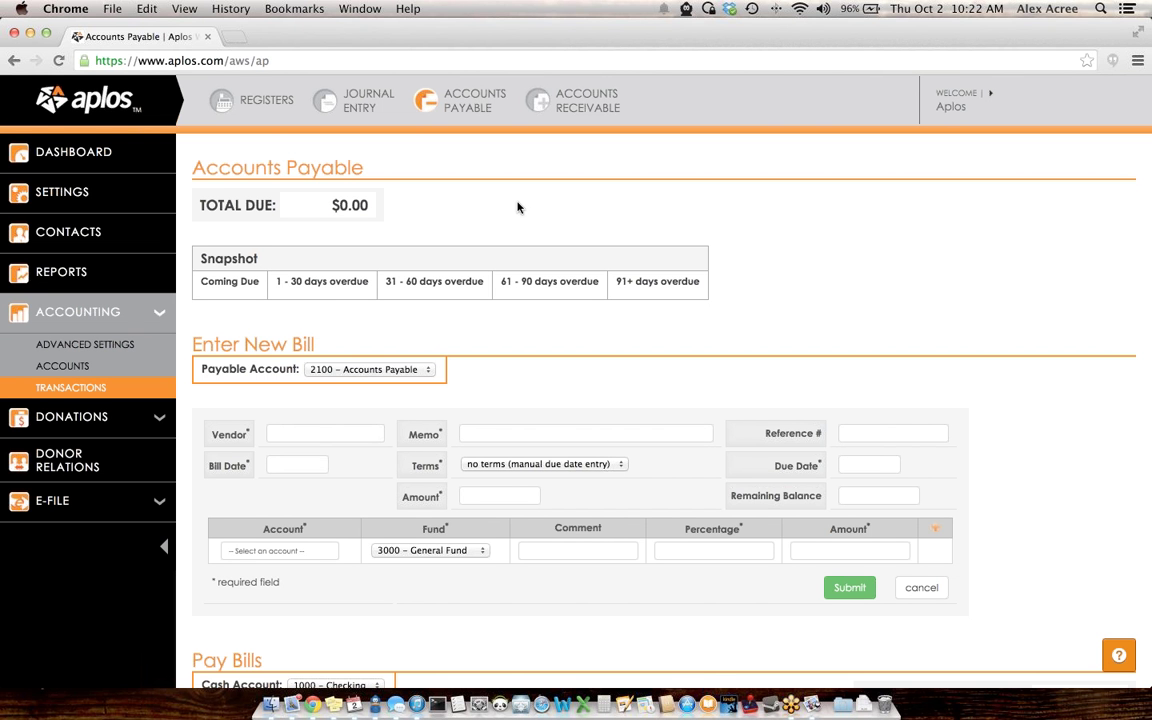
{"action": "scroll", "coordinate": [389, 416], "scroll_direction": "down", "scroll_amount": 5}
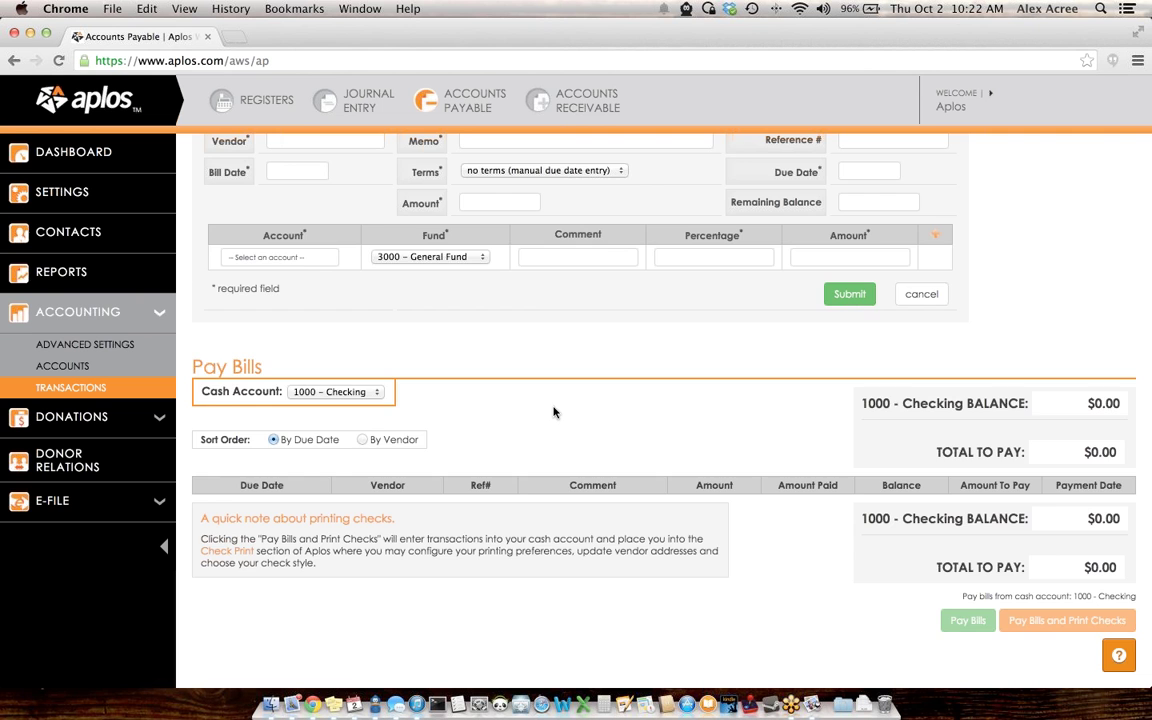
{"action": "scroll", "coordinate": [556, 411], "scroll_direction": "up", "scroll_amount": 5}
{"action": "left_click", "coordinate": [582, 95]}
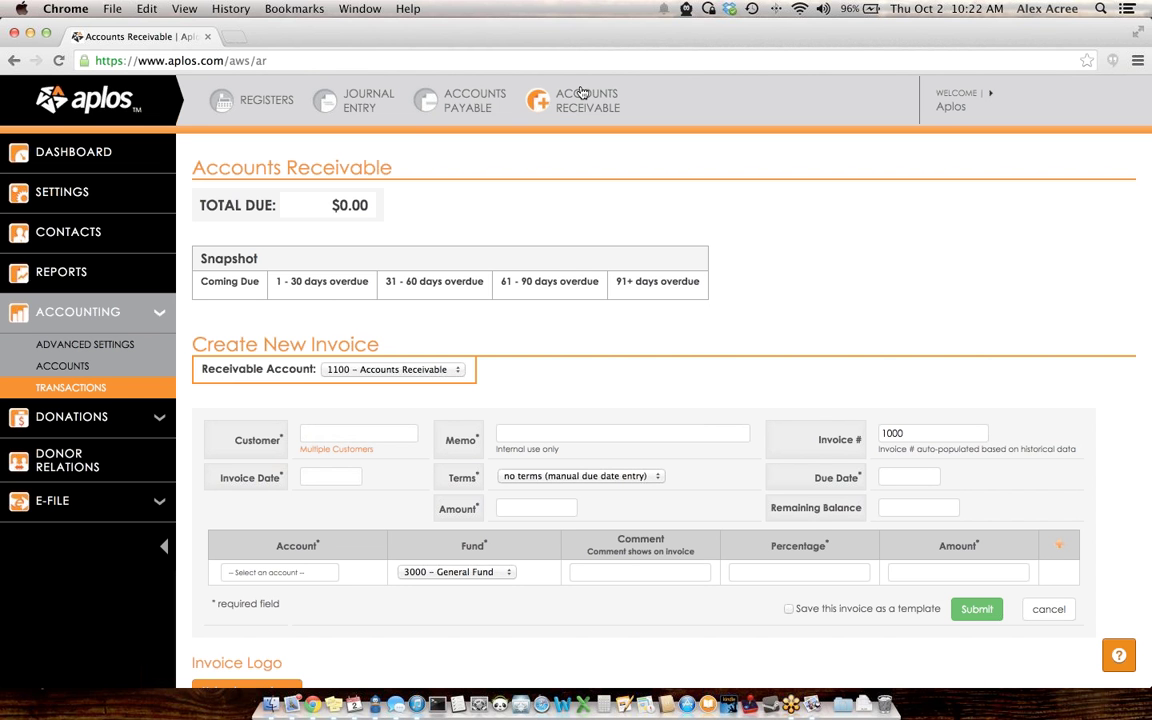
{"action": "scroll", "coordinate": [658, 385], "scroll_direction": "down", "scroll_amount": 5}
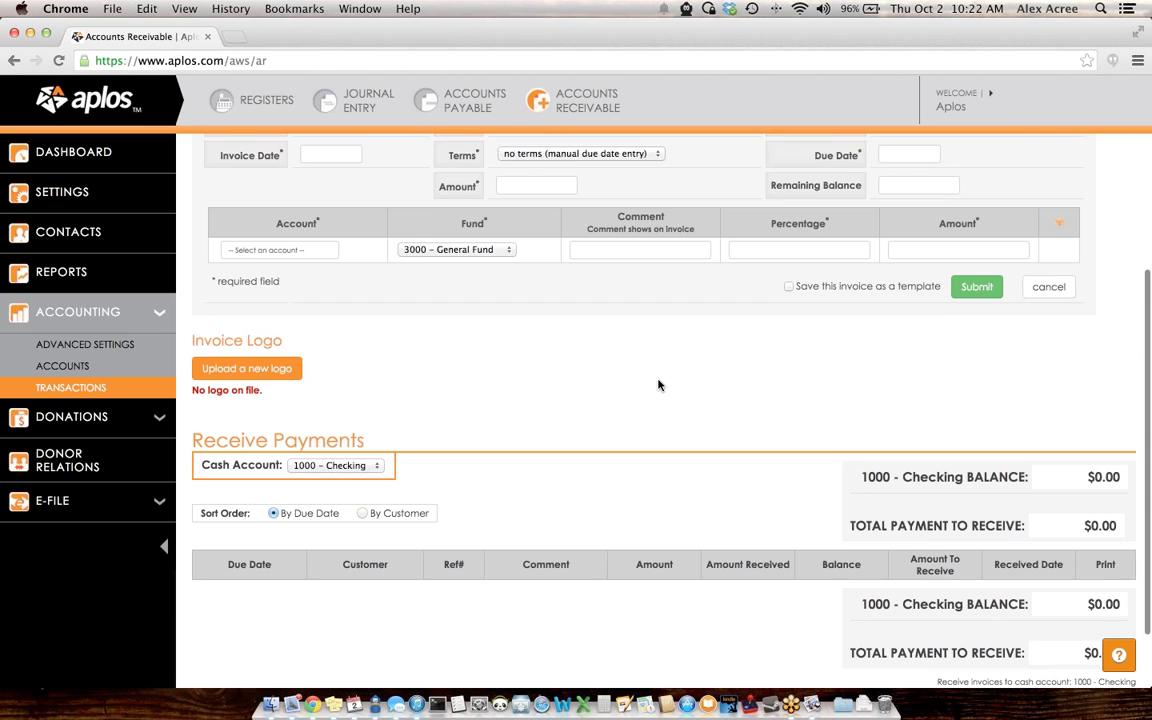
{"action": "scroll", "coordinate": [524, 428], "scroll_direction": "up", "scroll_amount": 6}
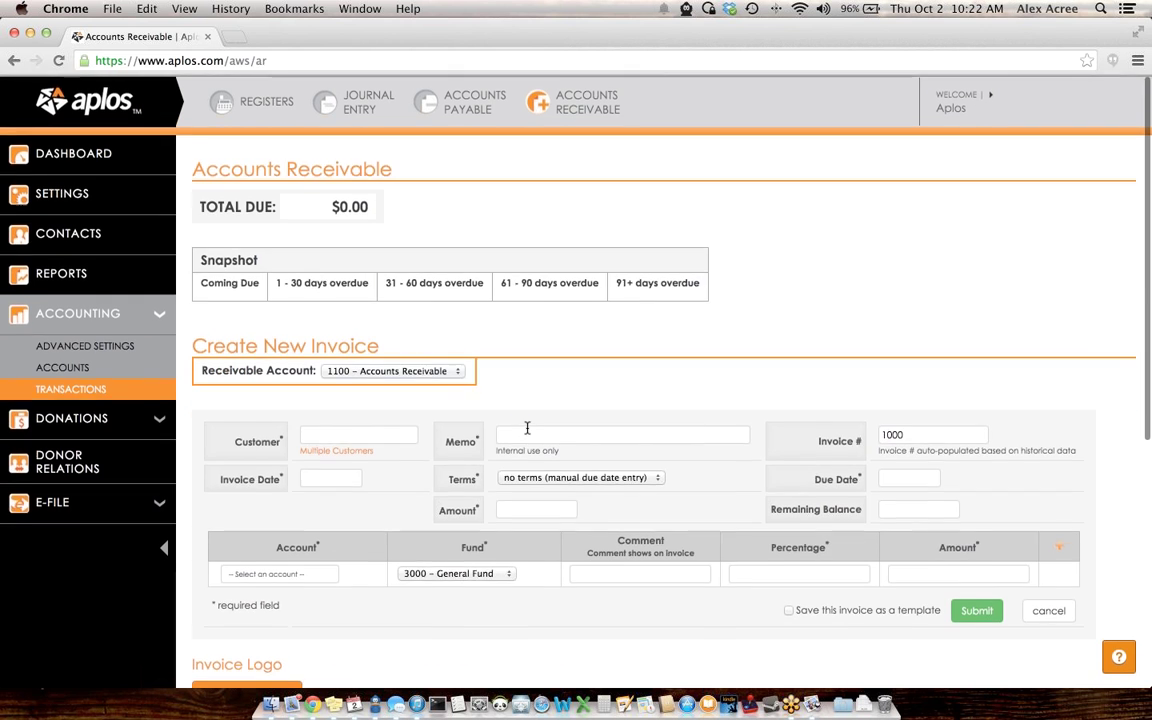
Step: Return to the Checking register and view its Bank Reconciliation and Check Print pages
{"action": "left_click", "coordinate": [255, 101]}
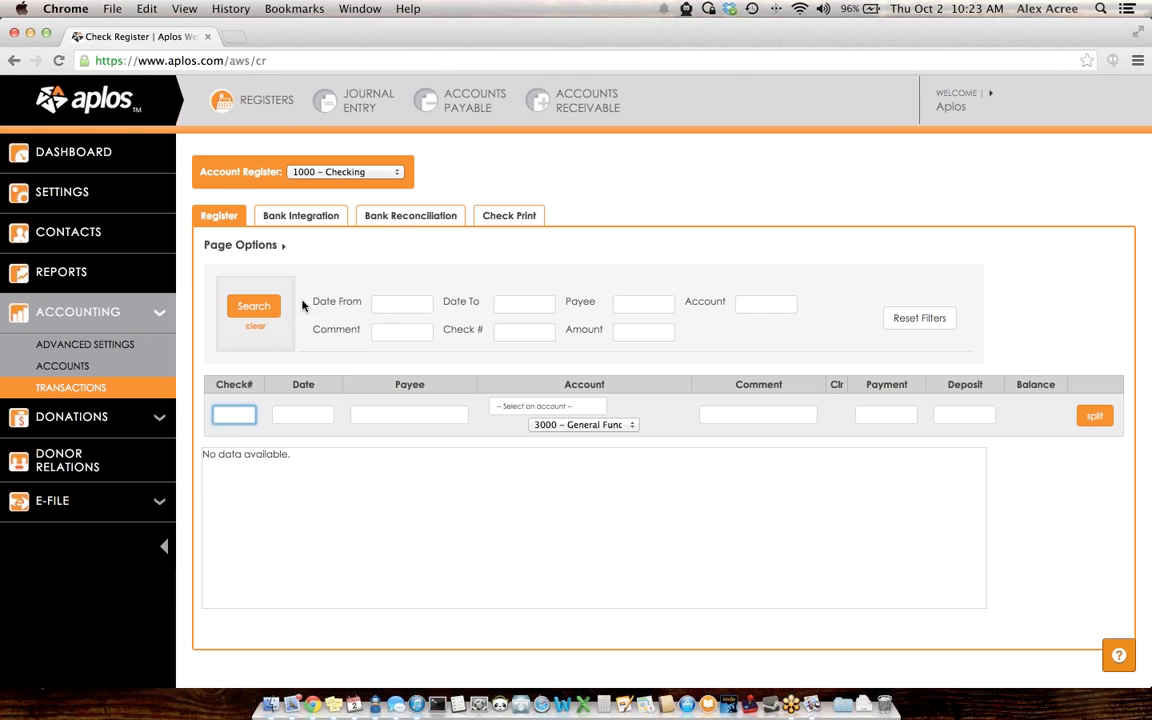
{"action": "left_click", "coordinate": [406, 229]}
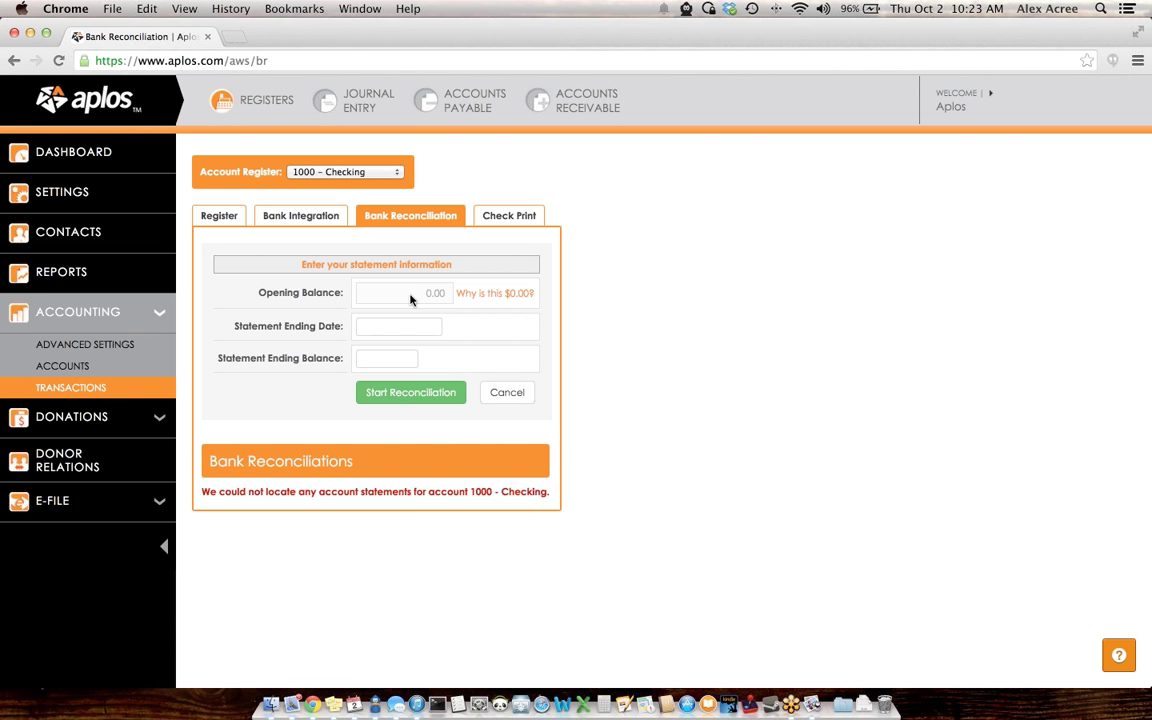
{"action": "left_click", "coordinate": [506, 216]}
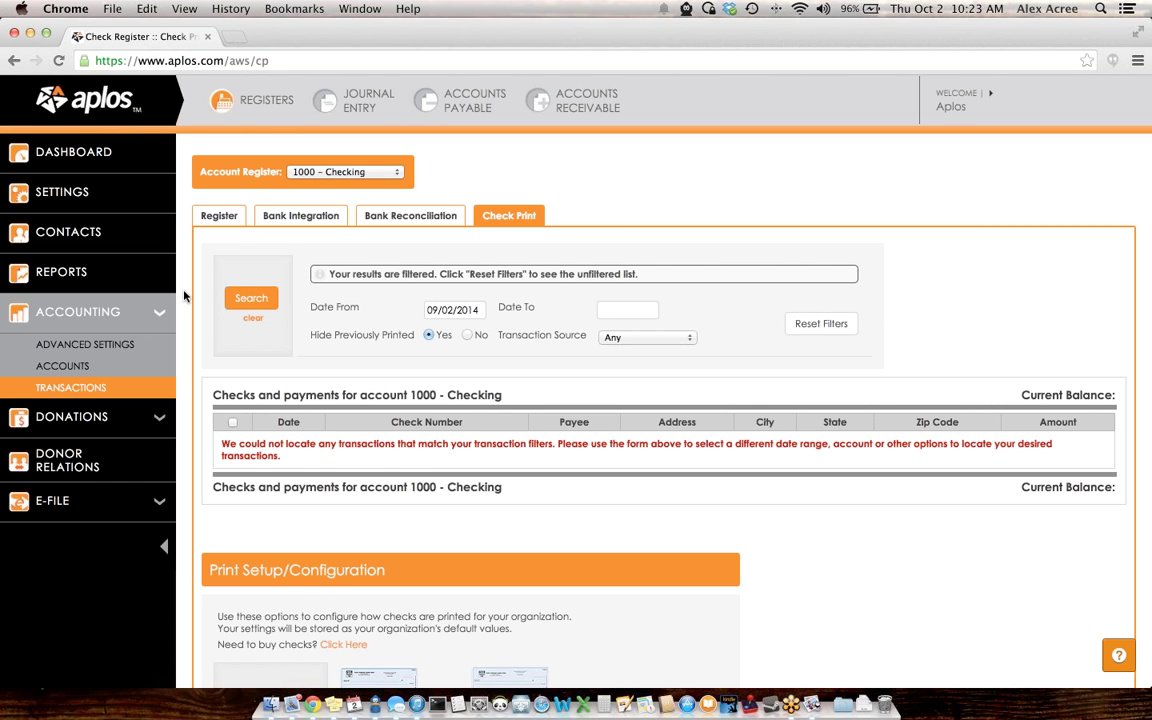
Step: Revisit the Accounting advanced settings and reopen the account list
{"action": "left_click", "coordinate": [103, 352]}
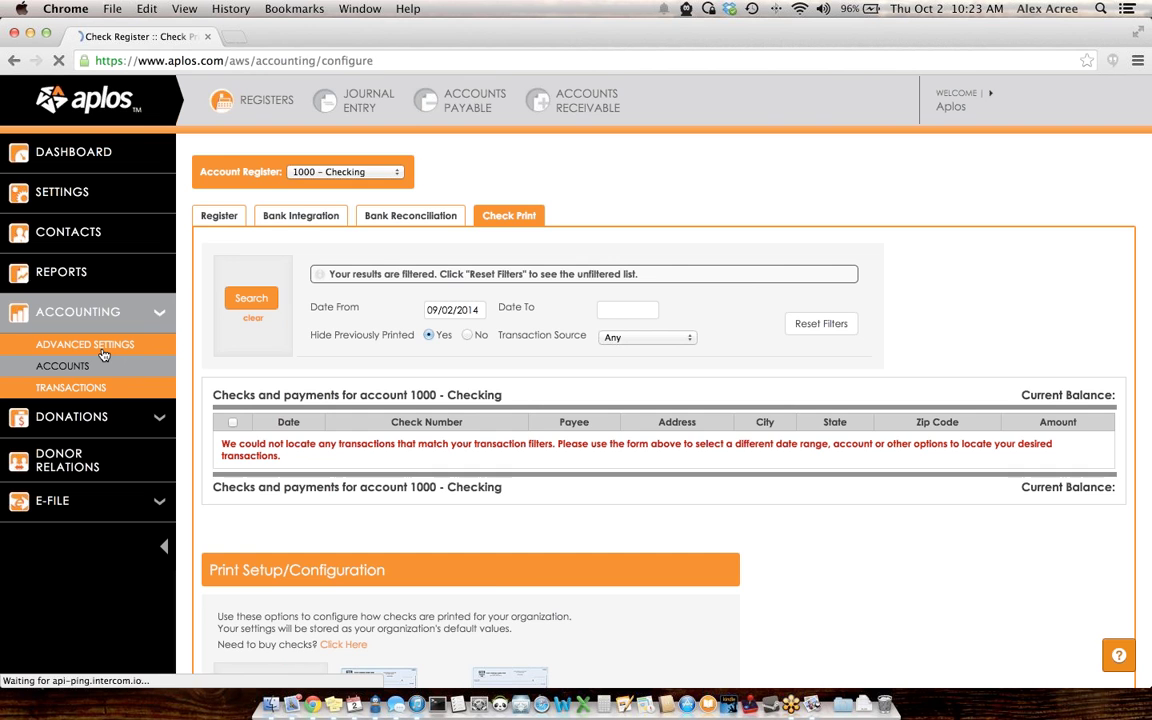
{"action": "left_click", "coordinate": [80, 368]}
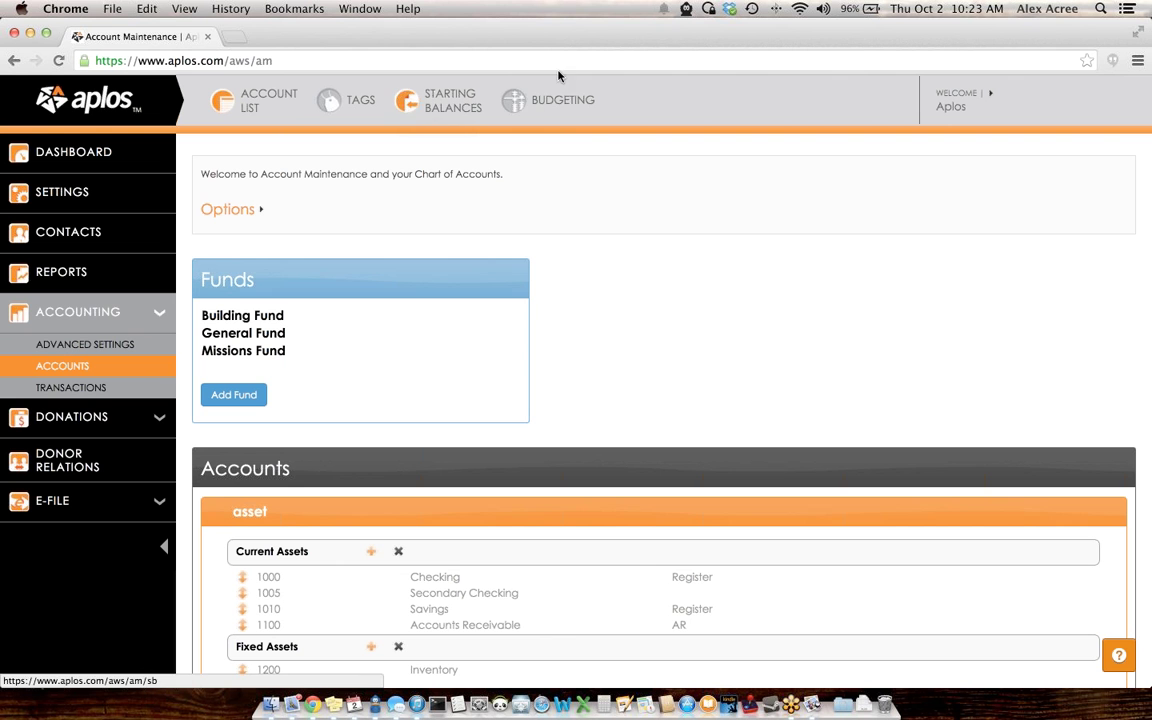
Step: Revisit the Checking transaction register and the list of available reports
{"action": "left_click", "coordinate": [60, 386]}
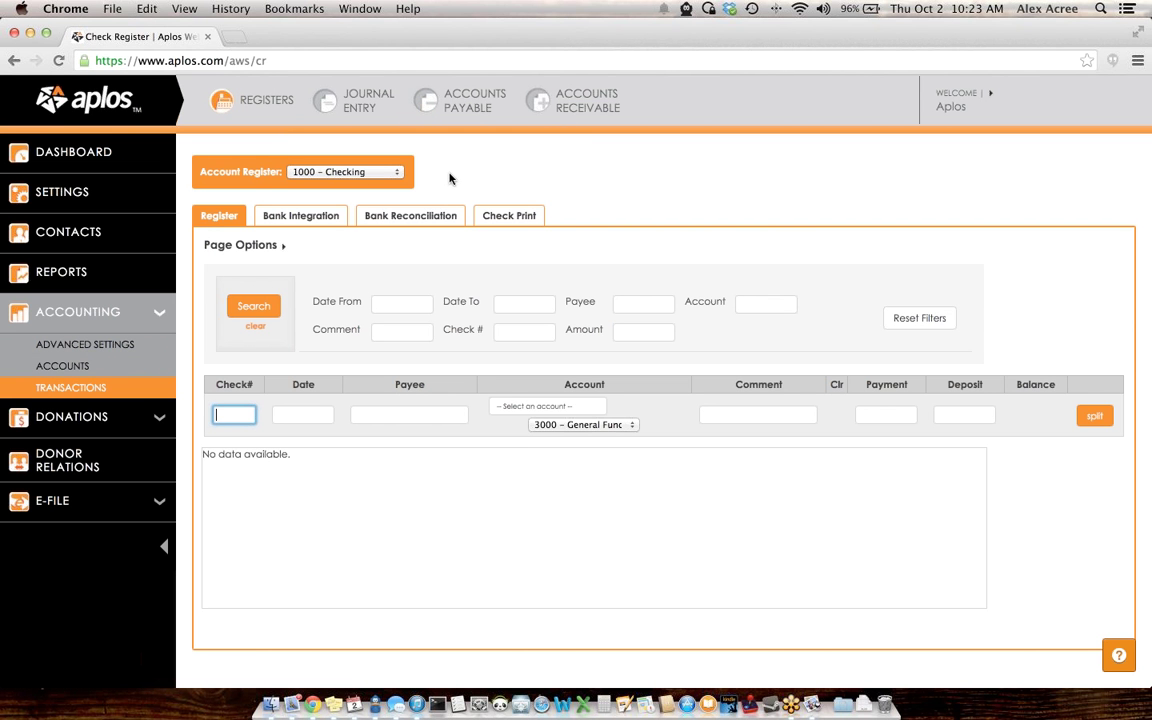
{"action": "left_click", "coordinate": [72, 273]}
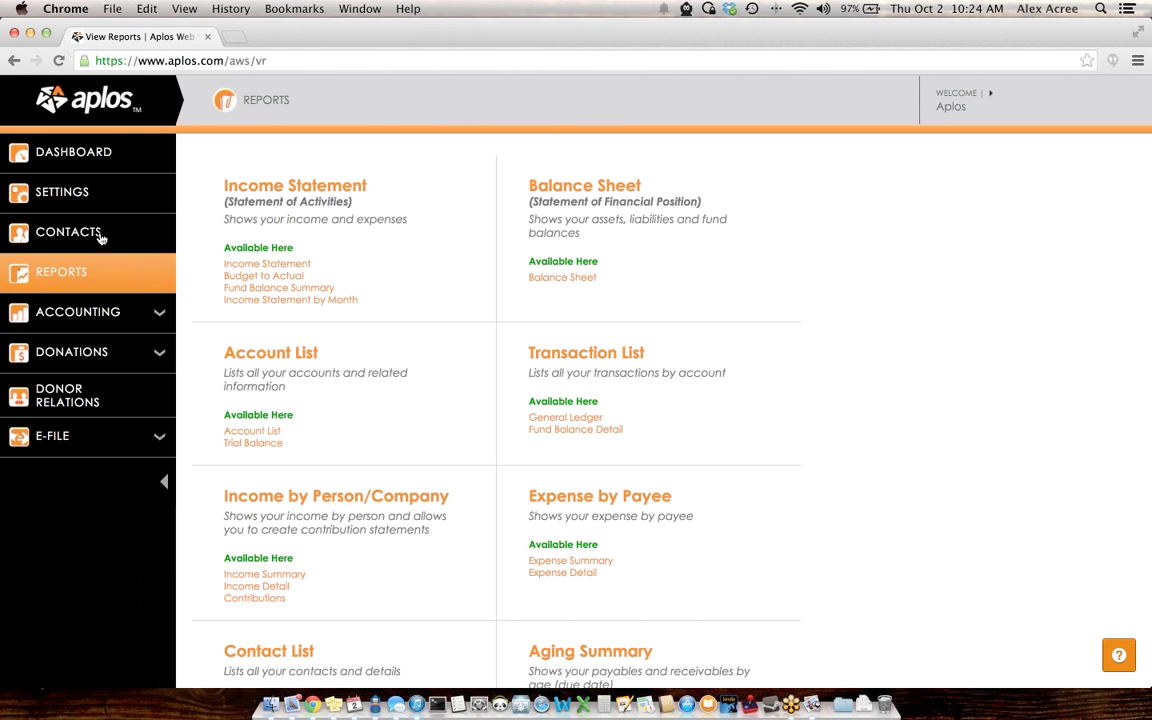
Step: Create a donation purpose named General Fund with the description "money for admin purposes" and save it
{"action": "left_click", "coordinate": [121, 356]}
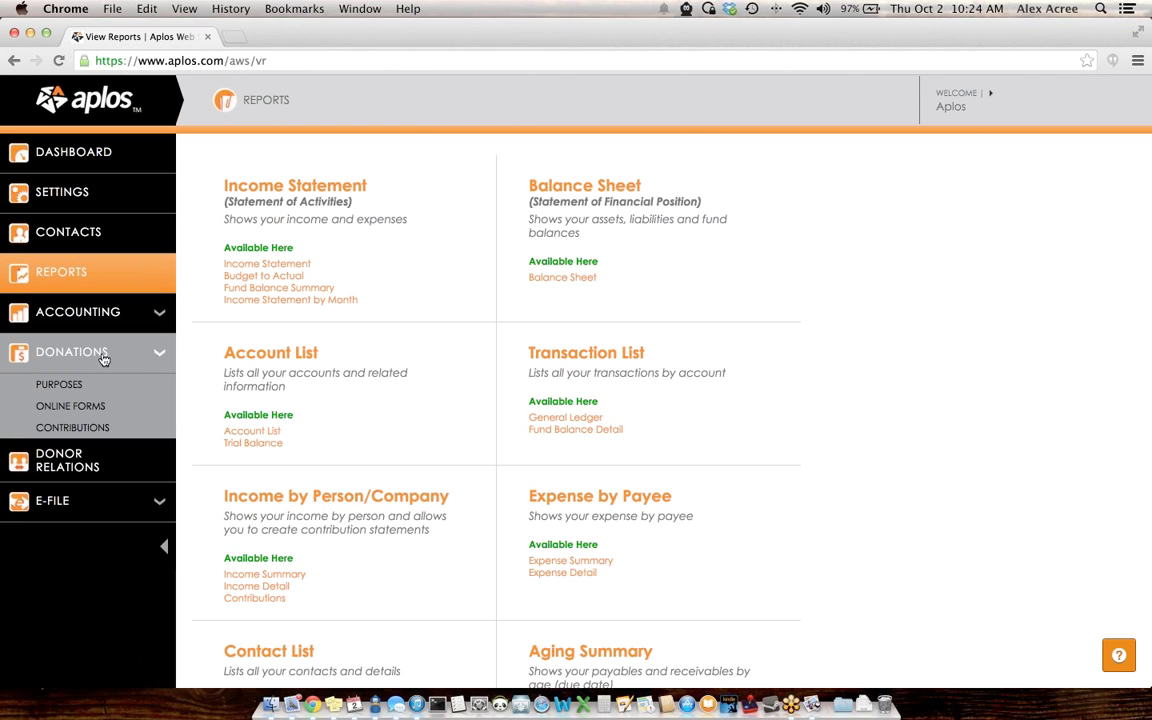
{"action": "left_click", "coordinate": [60, 385]}
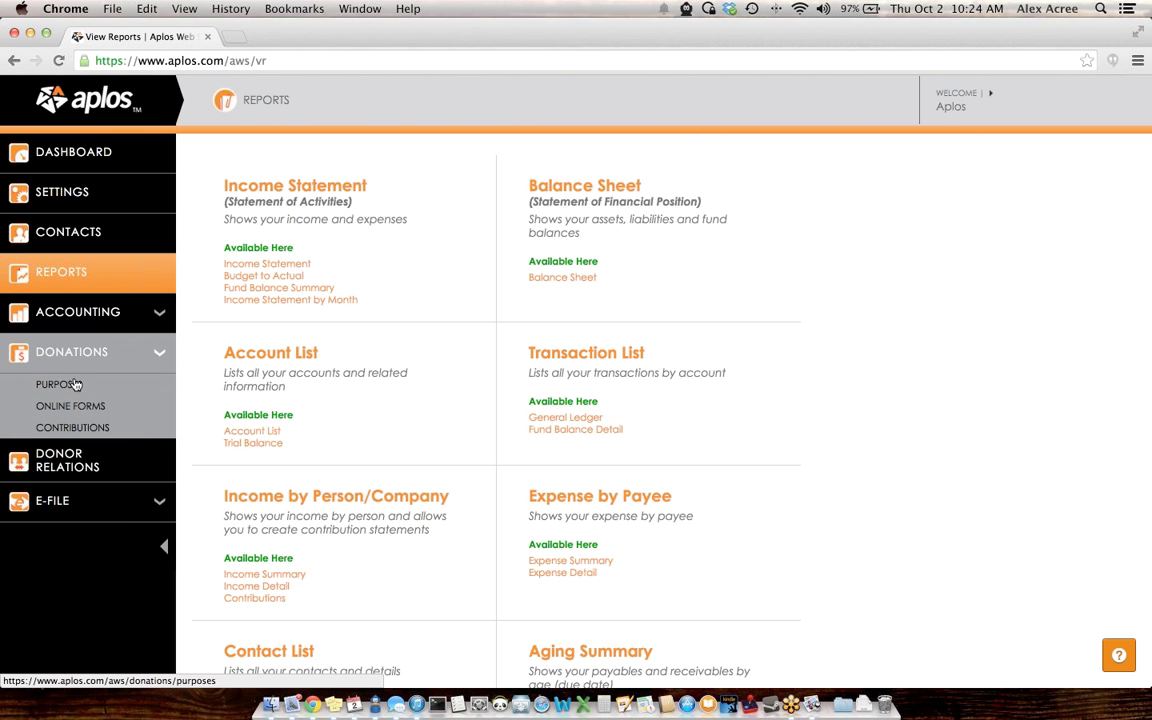
{"action": "left_click", "coordinate": [70, 387]}
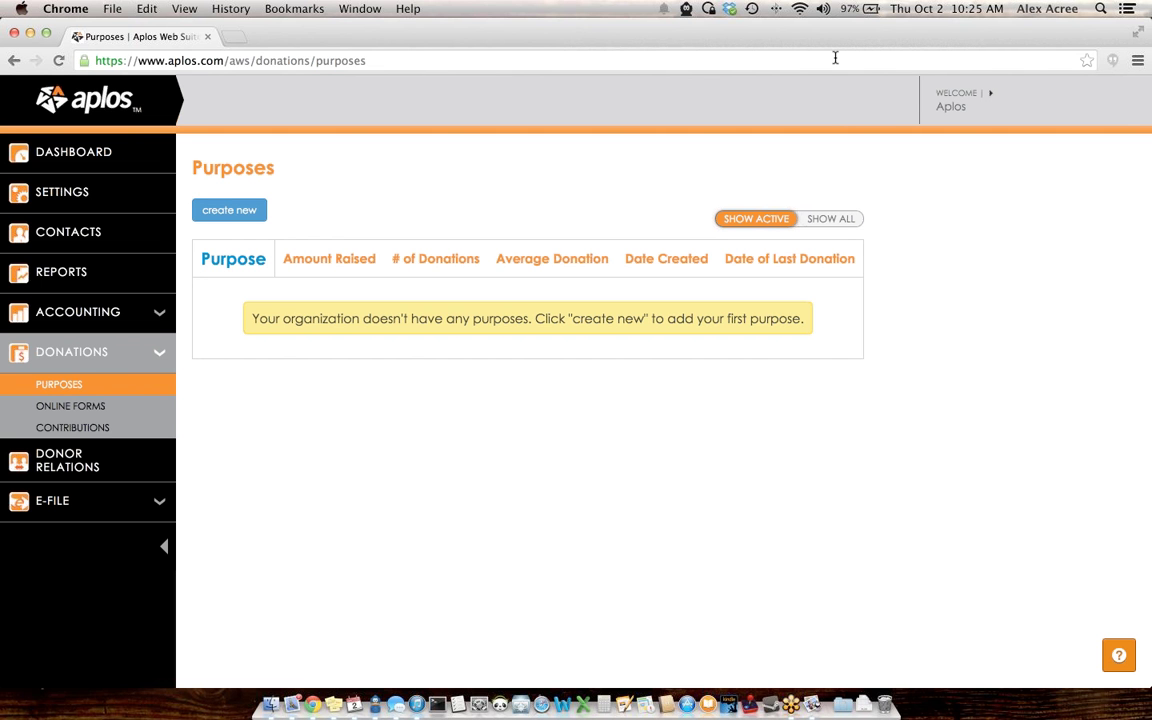
{"action": "left_click", "coordinate": [262, 209]}
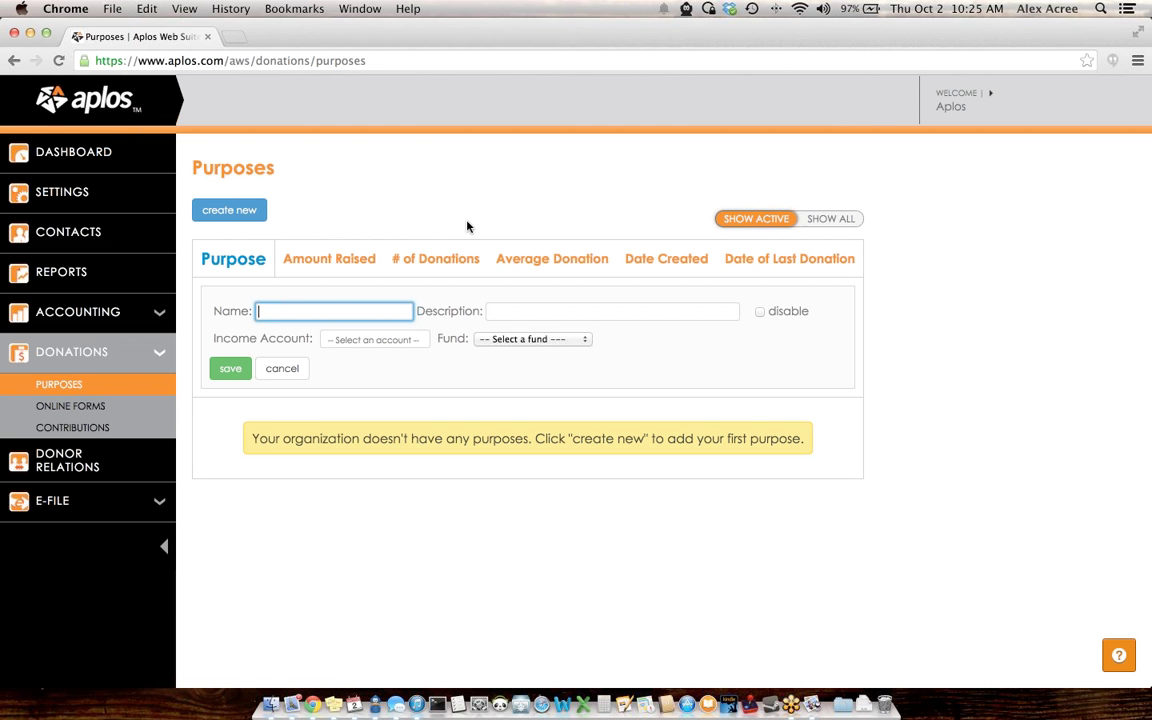
{"action": "type", "text": "General Fund"}
{"action": "key", "text": "Tab"}
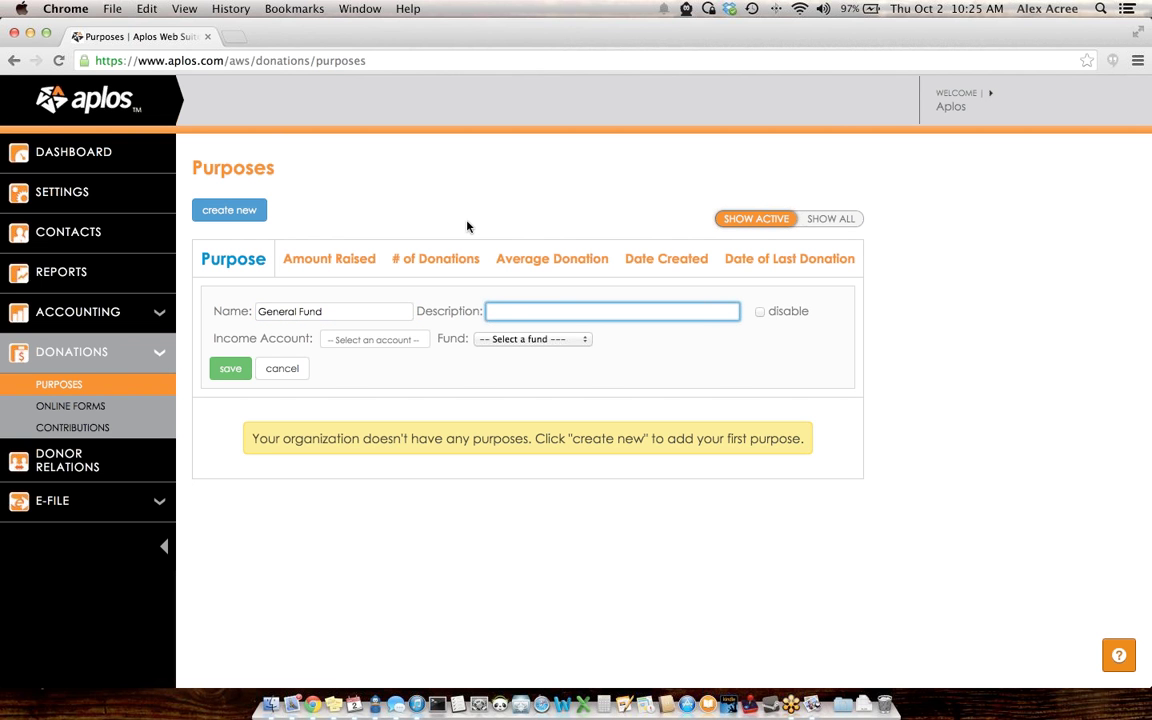
{"action": "type", "text": "money for o"}
{"action": "type", "text": "dmin purposes"}
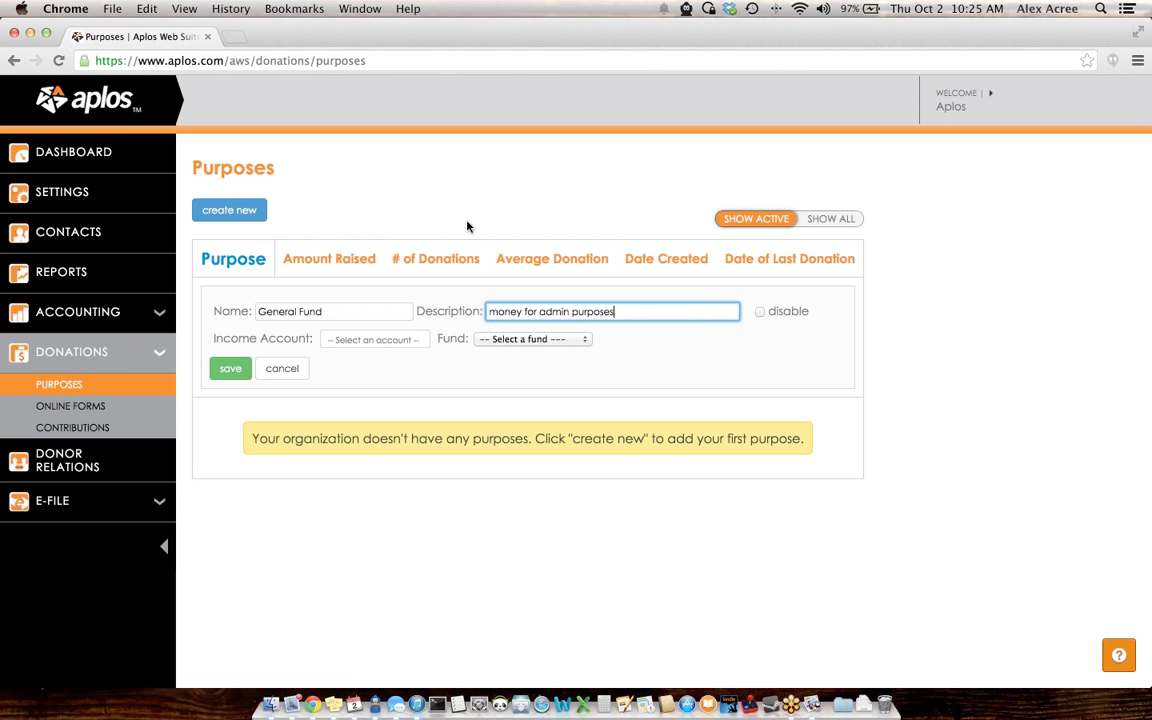
{"action": "left_click", "coordinate": [233, 369]}
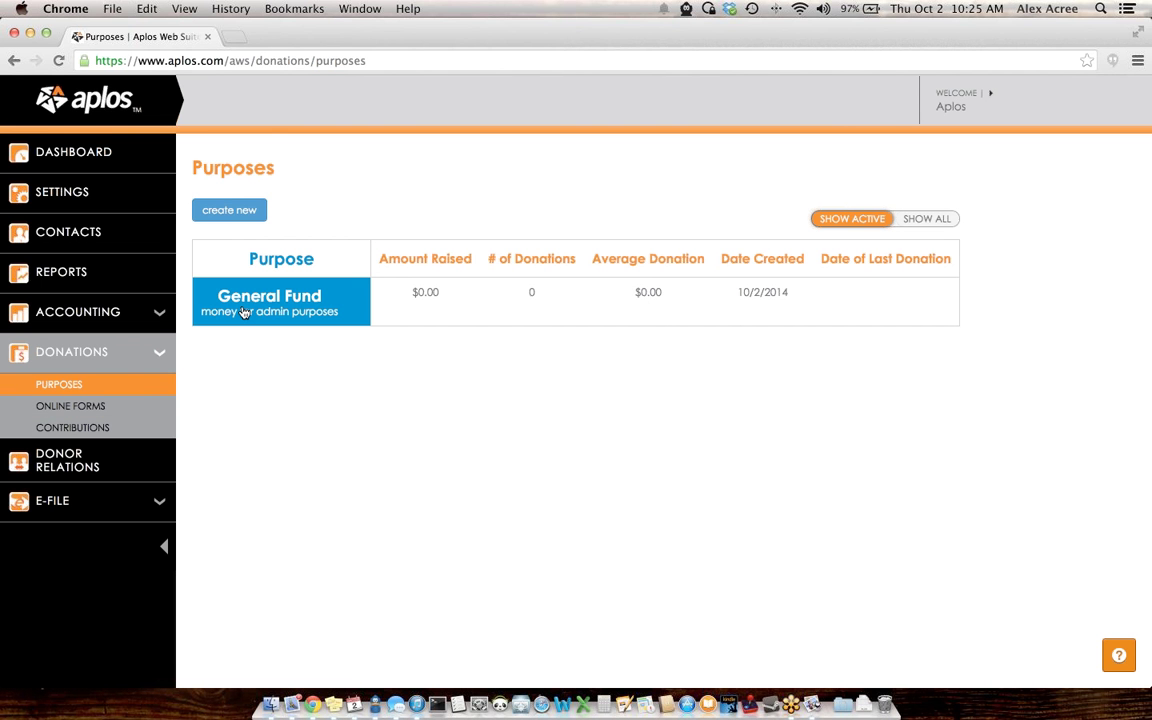
Step: Create and save a second donation purpose named Missions Fund
{"action": "left_click", "coordinate": [234, 215]}
{"action": "type", "text": "Missios"}
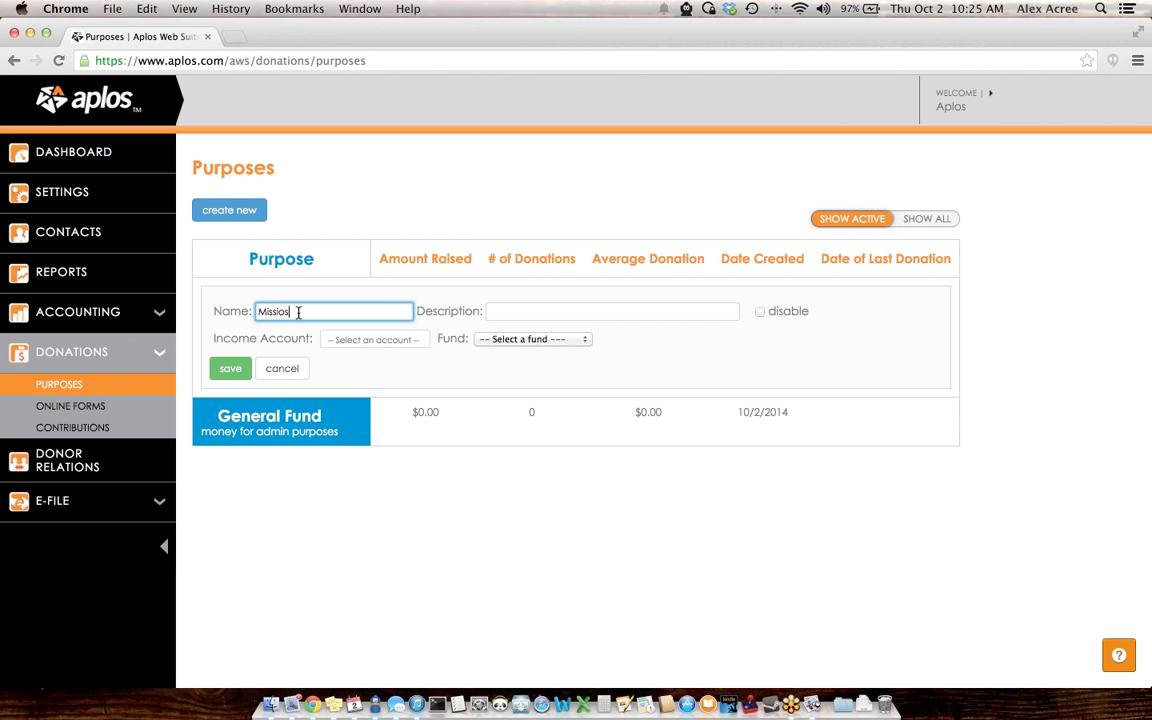
{"action": "key", "text": "BackSpace"}
{"action": "type", "text": "ns"}
{"action": "key", "text": "Tab"}
{"action": "key", "text": "shift+Tab"}
{"action": "key", "text": "Right"}
{"action": "type", "text": "Fund"}
{"action": "key", "text": "Tab"}
{"action": "left_click", "coordinate": [226, 374]}
Step: Create and save a third donation purpose named Building Fund
{"action": "left_click", "coordinate": [232, 211]}
{"action": "type", "text": "Building Fund"}
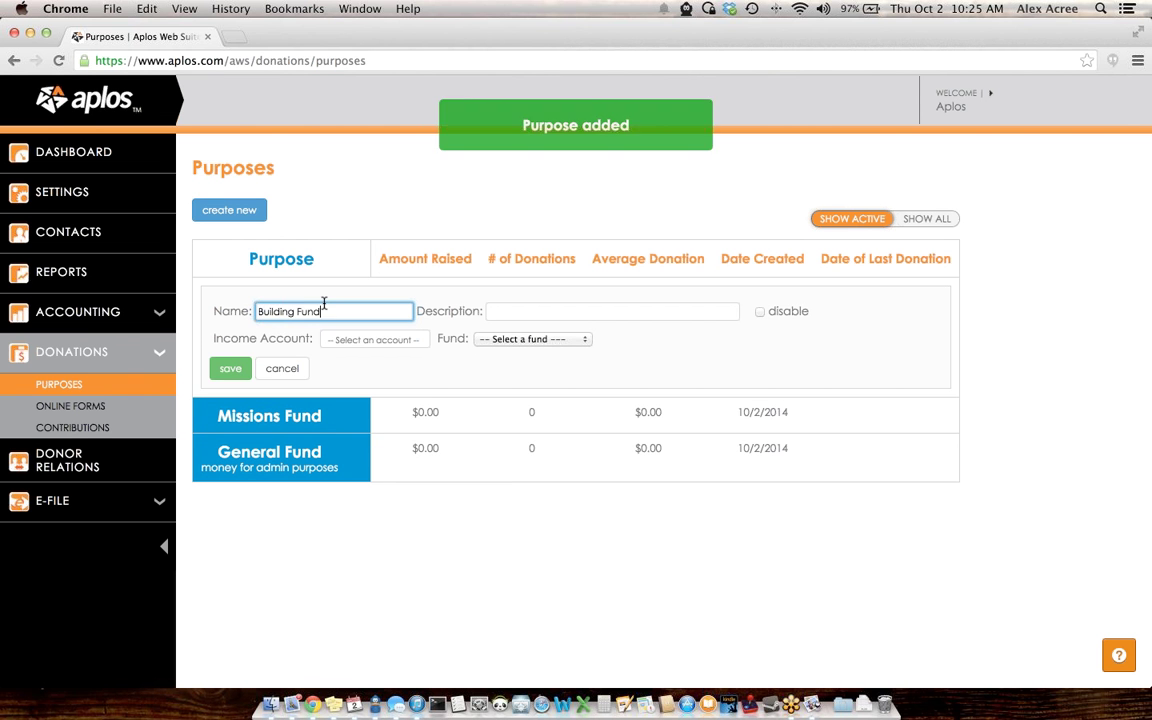
{"action": "left_click", "coordinate": [222, 369]}
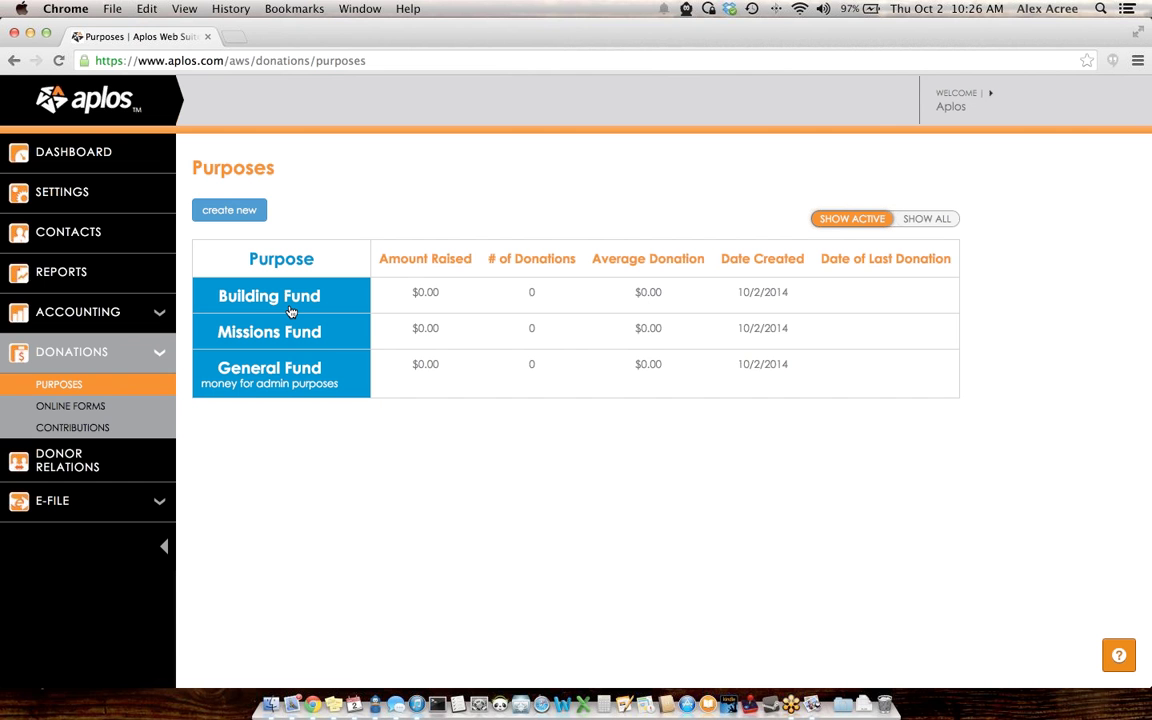
Step: Link the General Fund purpose to income account 4000 - Contributions Income and fund 3000 - General Fund, and save it
{"action": "left_click", "coordinate": [305, 369]}
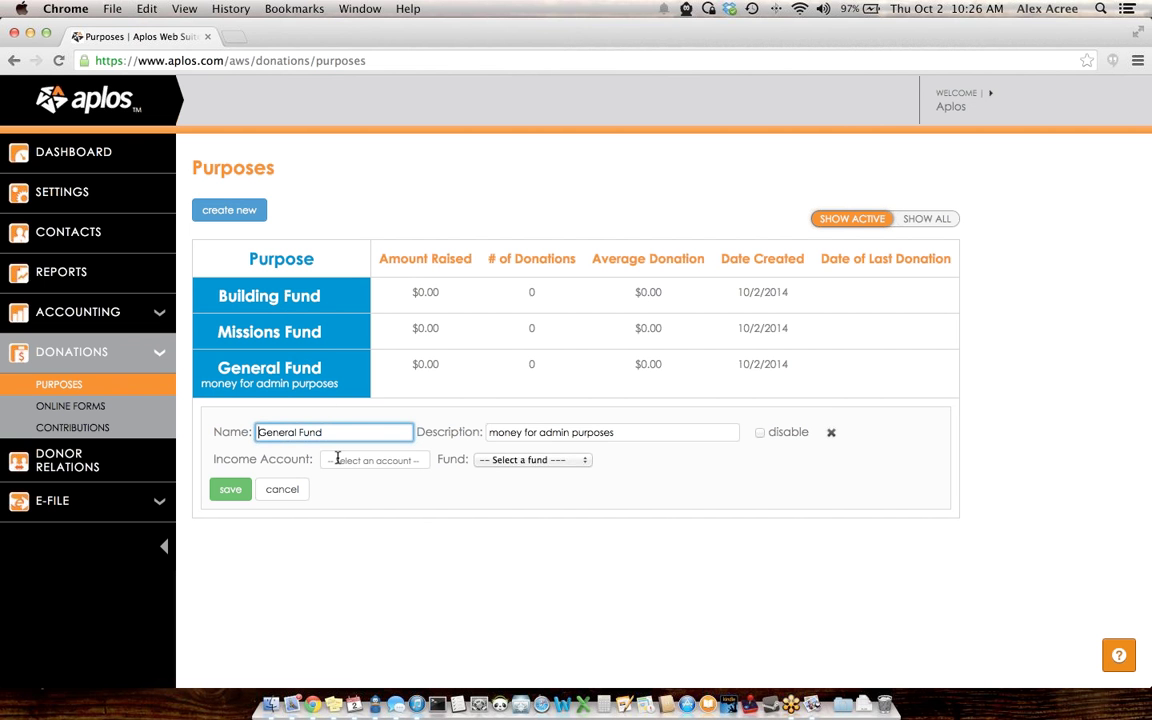
{"action": "left_click", "coordinate": [337, 458]}
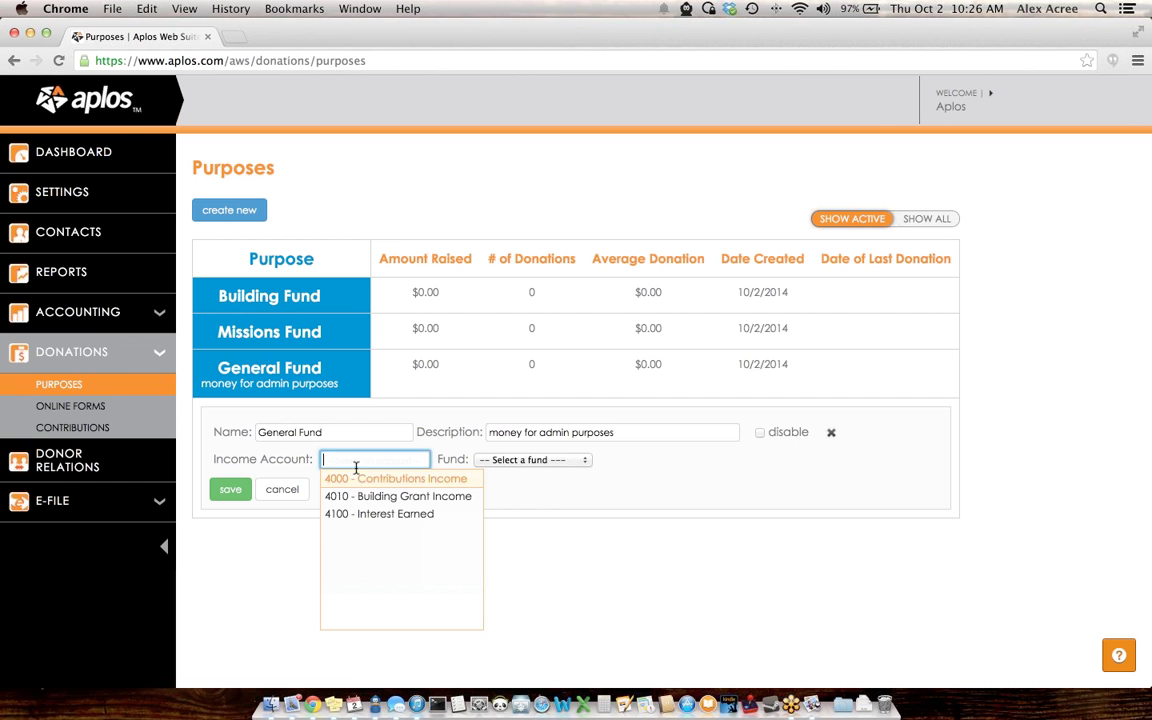
{"action": "left_click", "coordinate": [364, 479]}
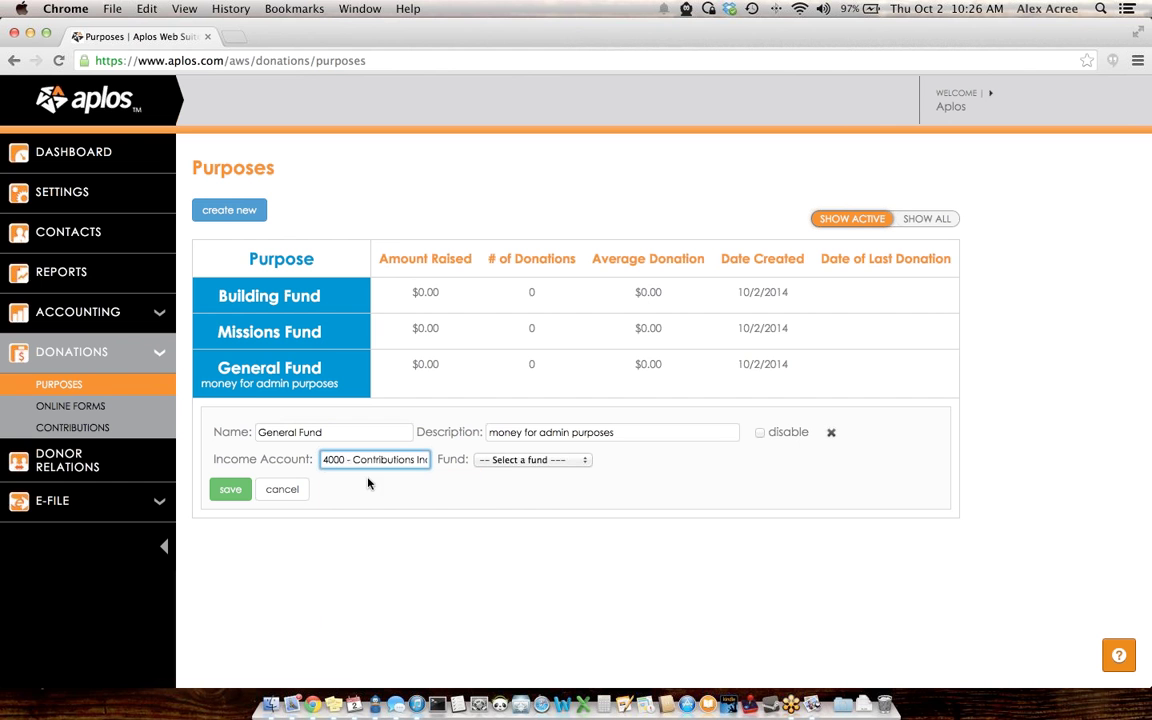
{"action": "left_click", "coordinate": [537, 462]}
{"action": "left_click", "coordinate": [541, 472]}
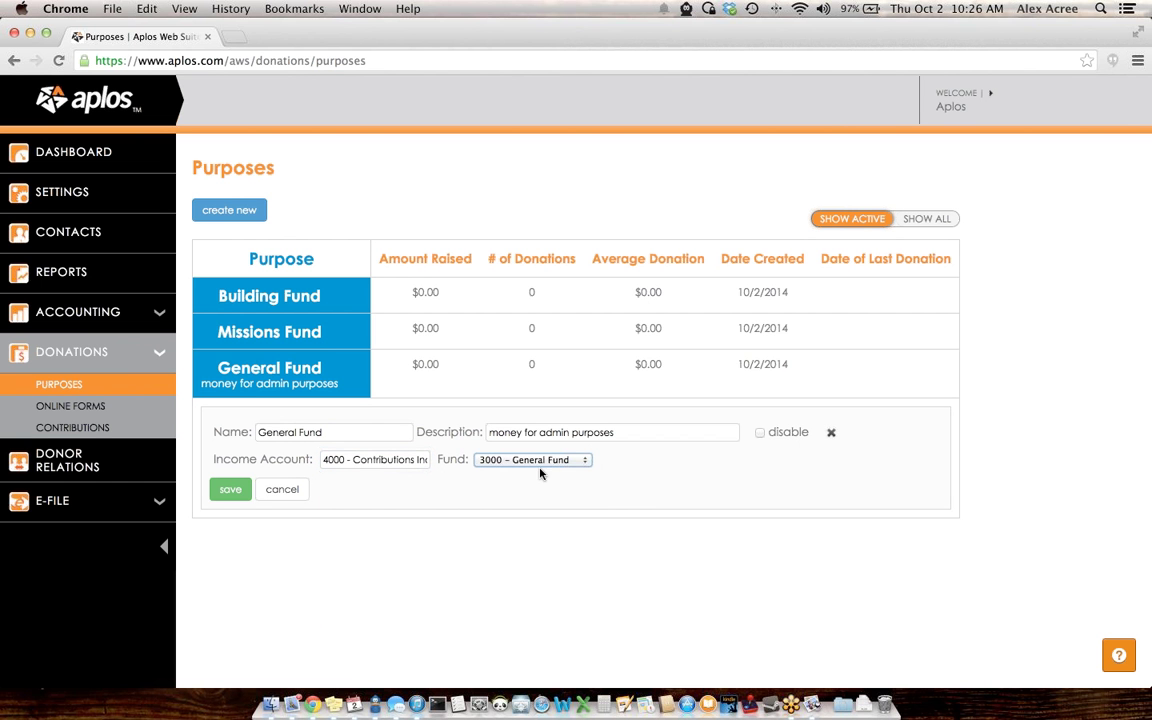
{"action": "left_click", "coordinate": [228, 489]}
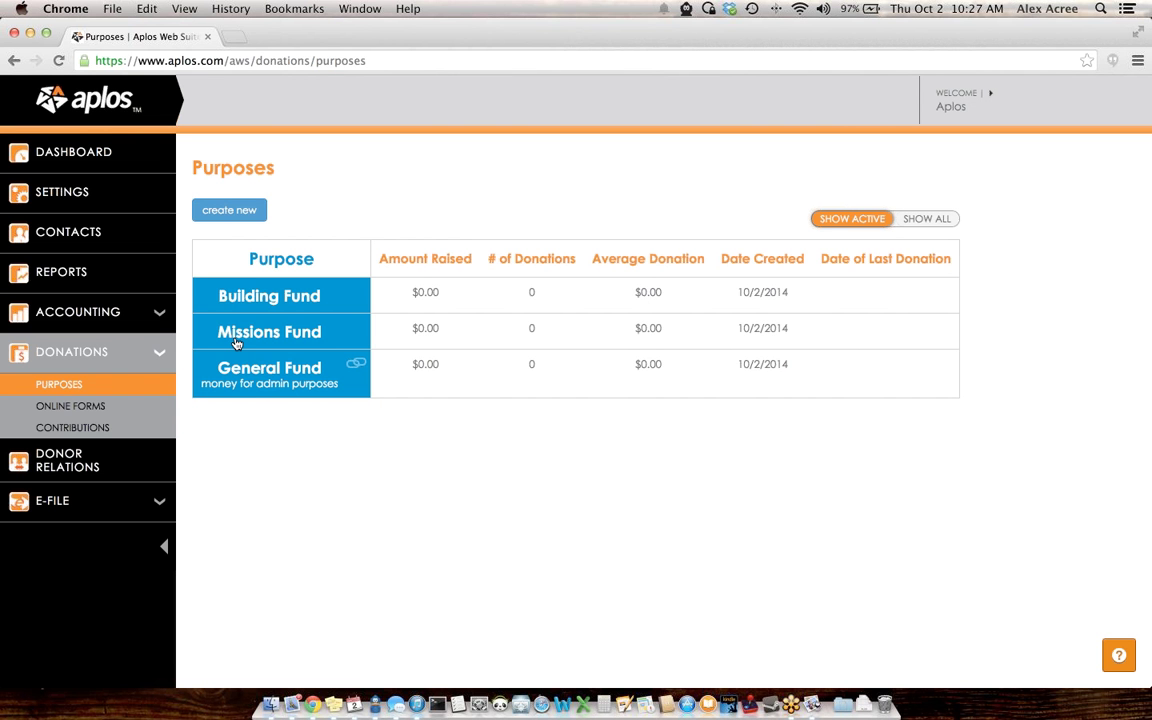
Step: View the online donation forms page and the Contributions Management page, showing and hiding the previous entries
{"action": "left_click", "coordinate": [75, 408]}
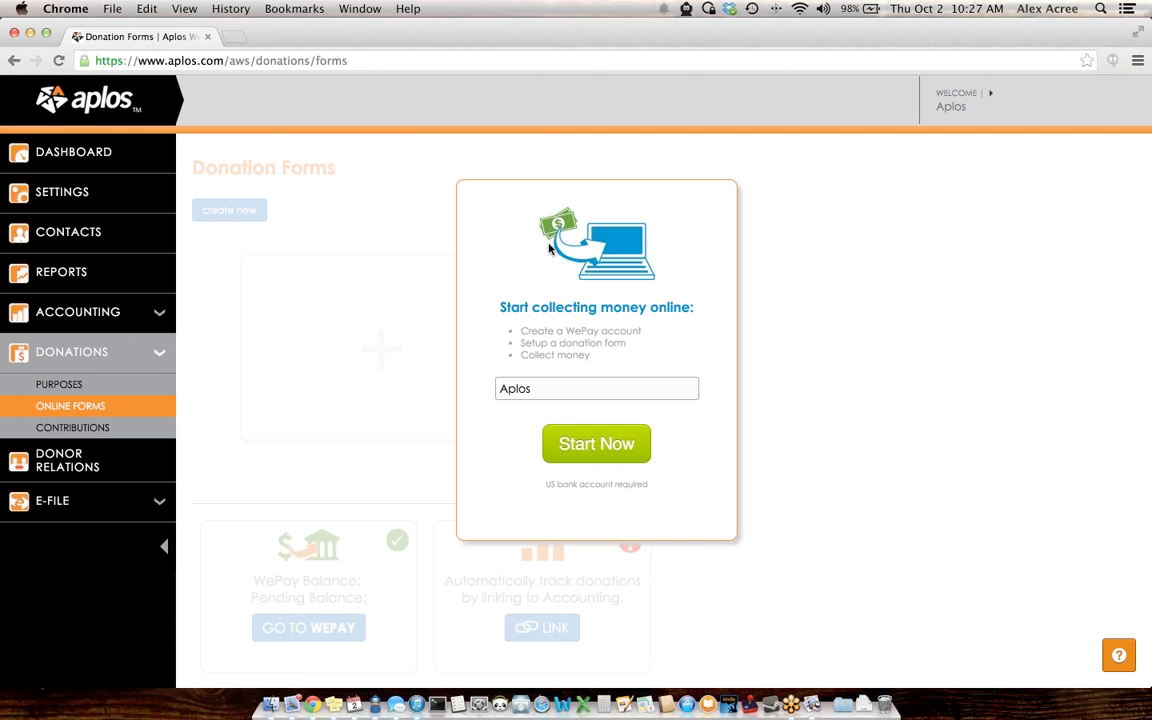
{"action": "left_click", "coordinate": [92, 428]}
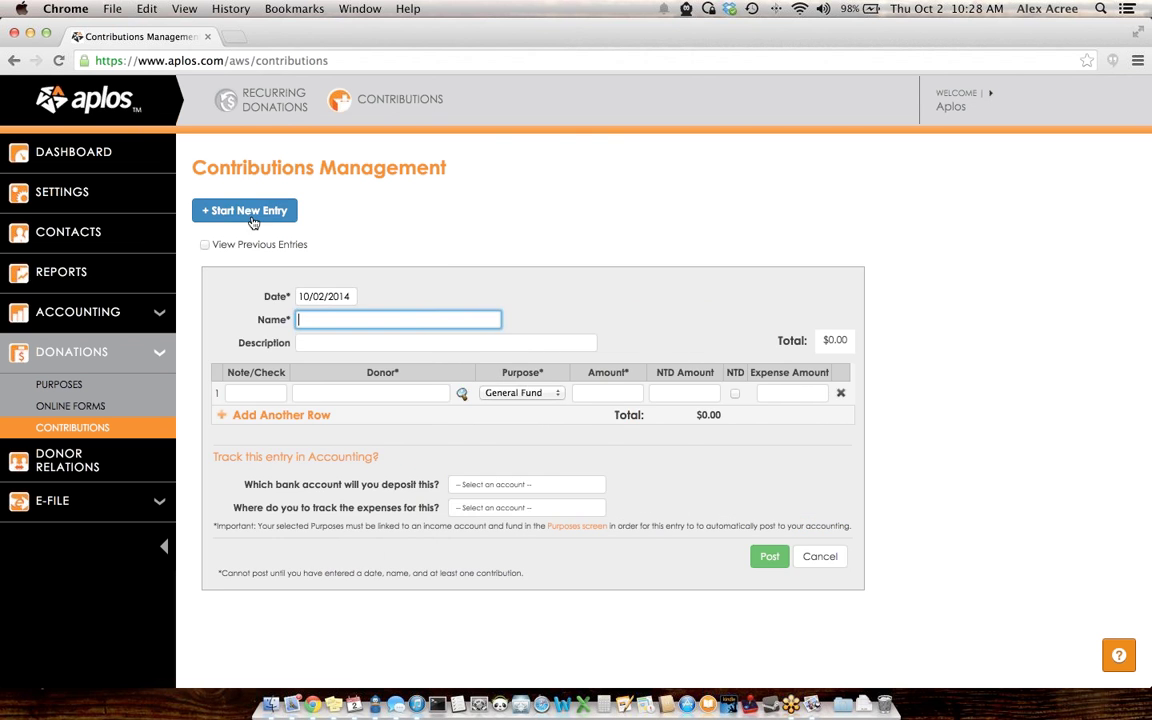
{"action": "left_click", "coordinate": [205, 244]}
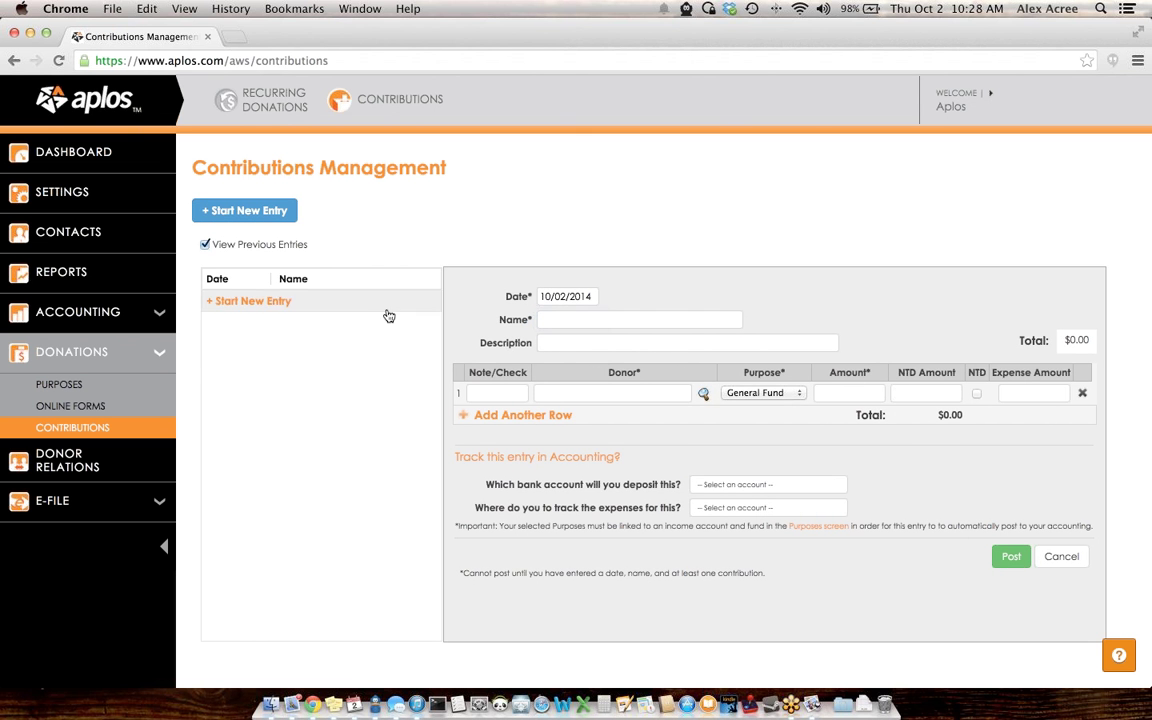
{"action": "left_click", "coordinate": [205, 246]}
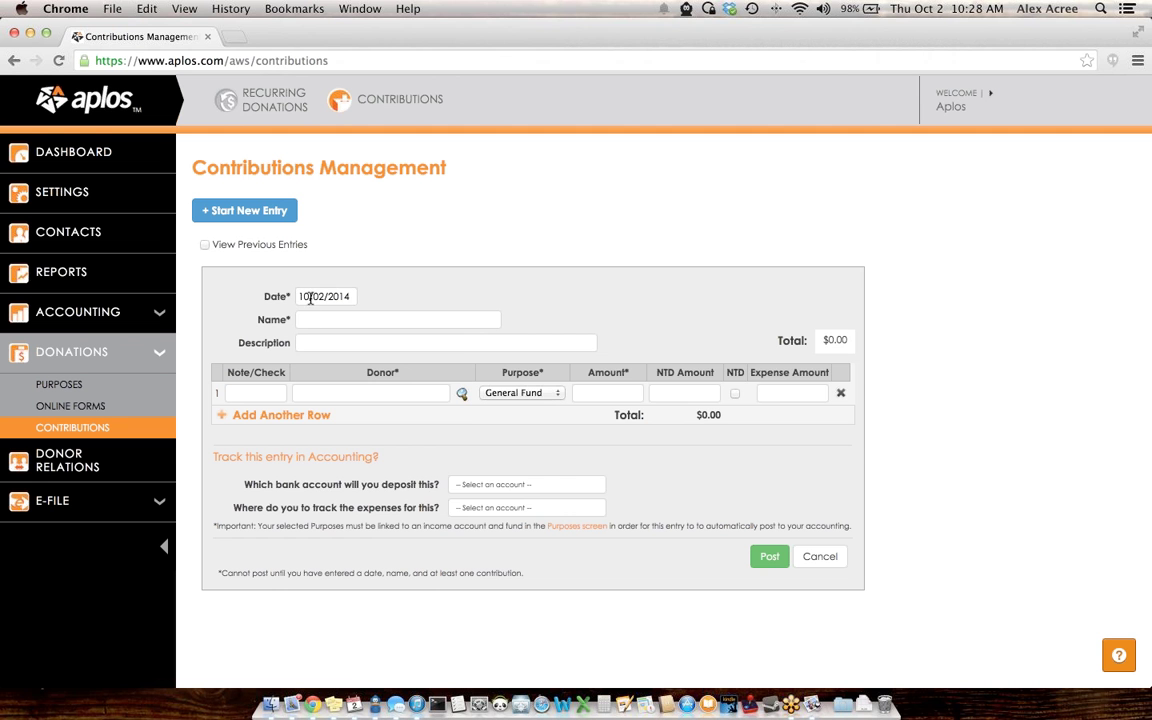
Step: Look over the new contribution entry's date, name, note, donor and purpose fields, including the selectable purposes
{"action": "left_click", "coordinate": [310, 297]}
{"action": "left_click", "coordinate": [336, 321]}
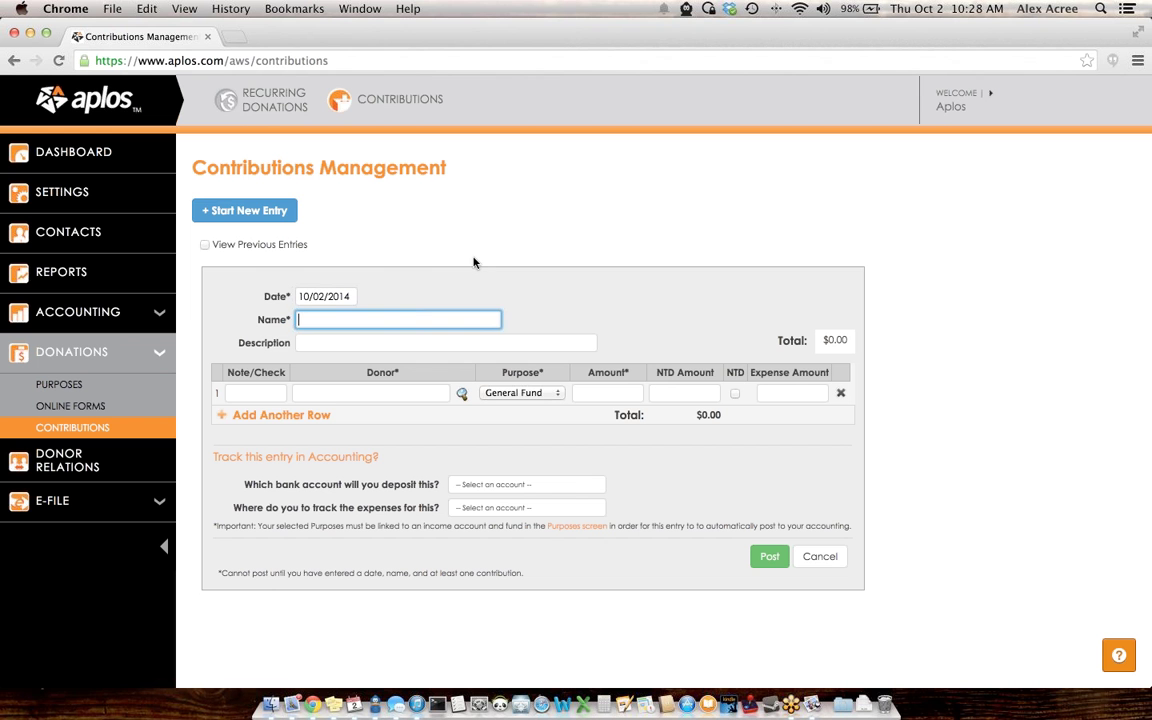
{"action": "left_click", "coordinate": [244, 392]}
{"action": "left_click", "coordinate": [326, 392]}
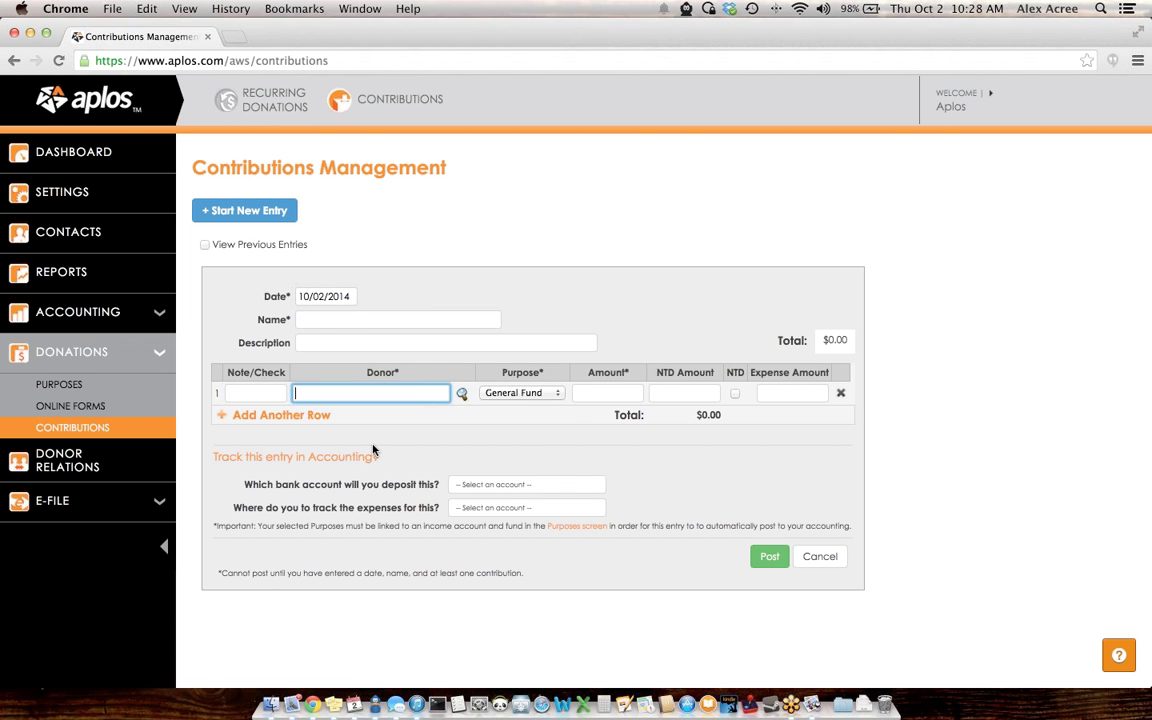
{"action": "left_click", "coordinate": [522, 393]}
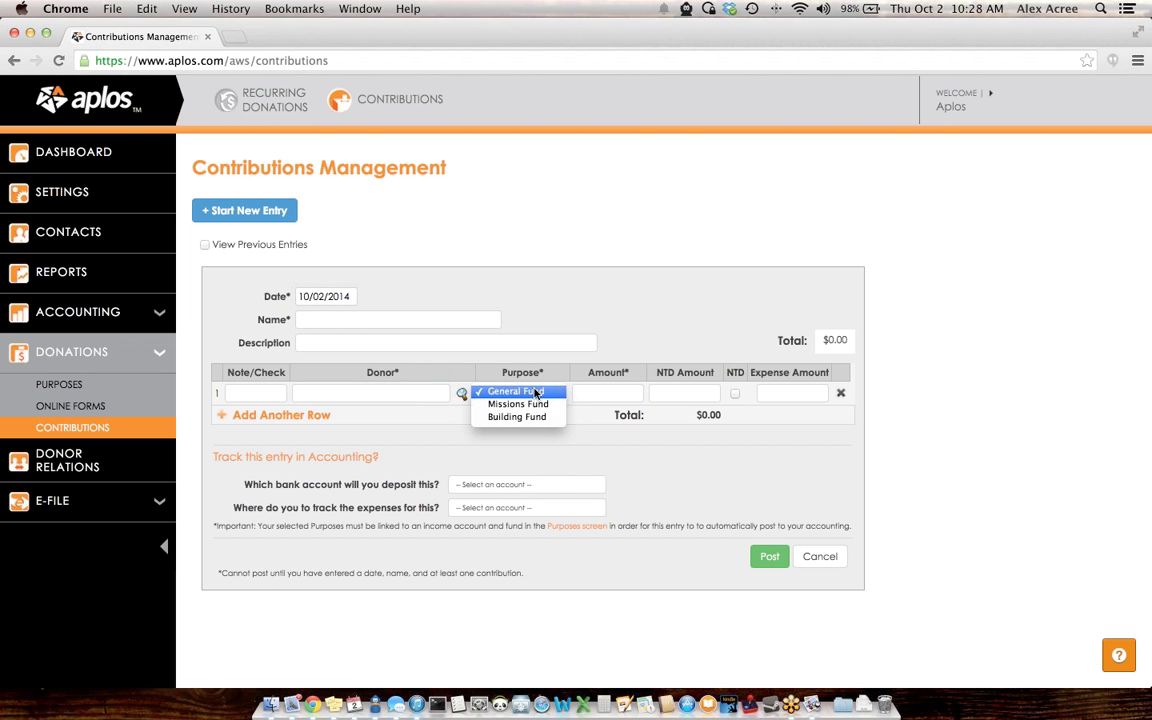
{"action": "left_click", "coordinate": [535, 393]}
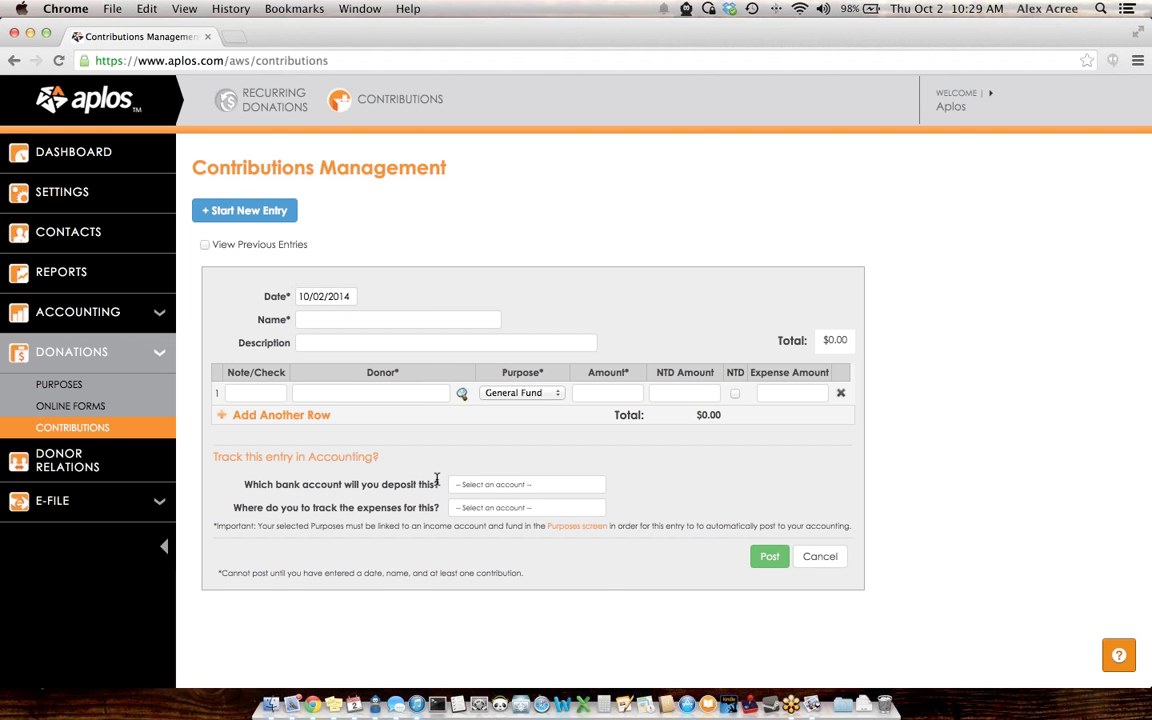
Step: Set the contribution entry's deposit account to 1000 - Checking and review the purpose choices again
{"action": "left_click", "coordinate": [468, 484]}
{"action": "left_click", "coordinate": [489, 506]}
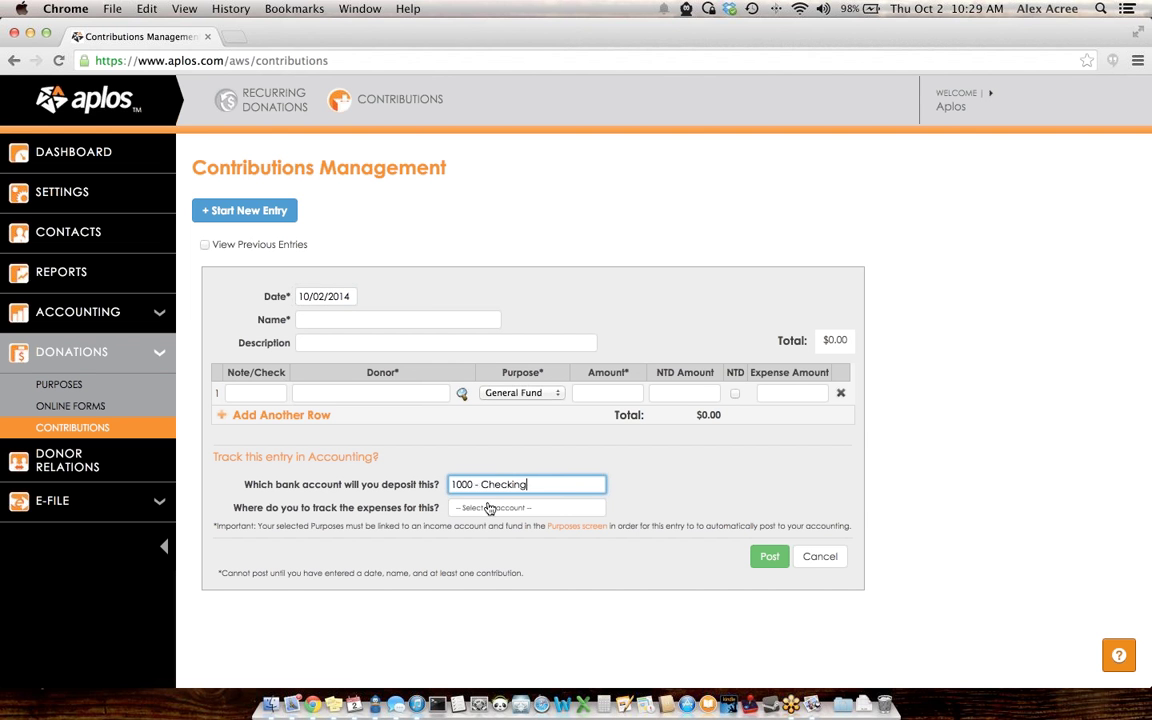
{"action": "left_click", "coordinate": [679, 453]}
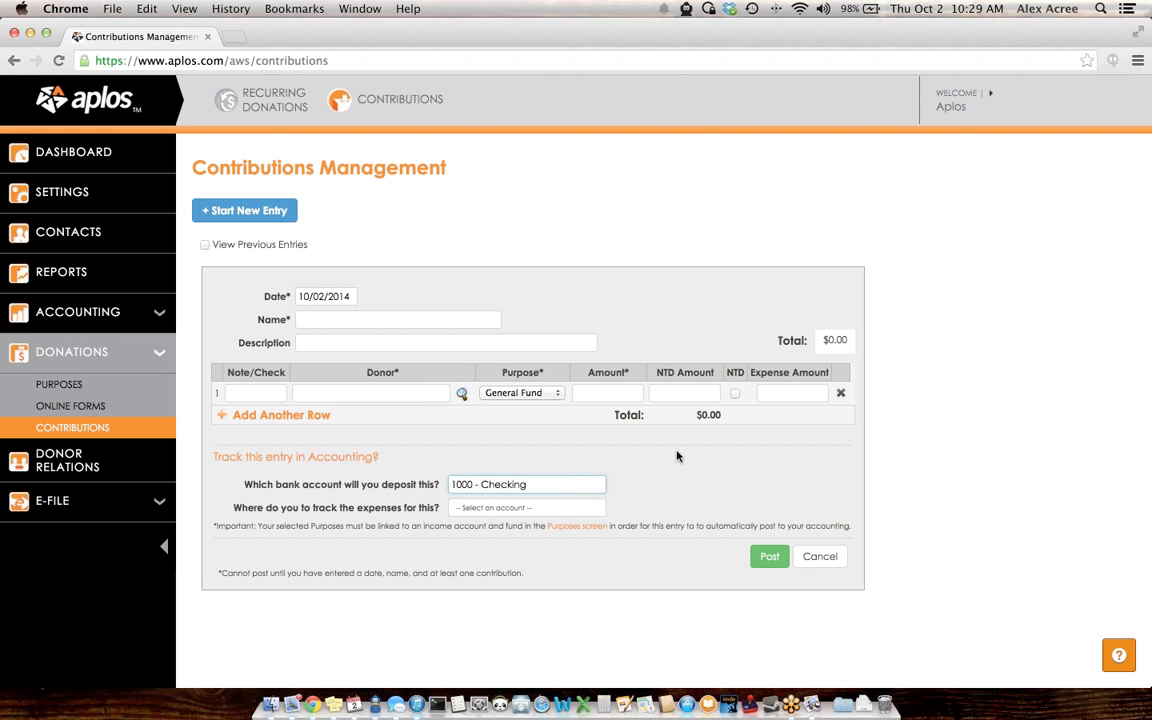
{"action": "left_click", "coordinate": [520, 392]}
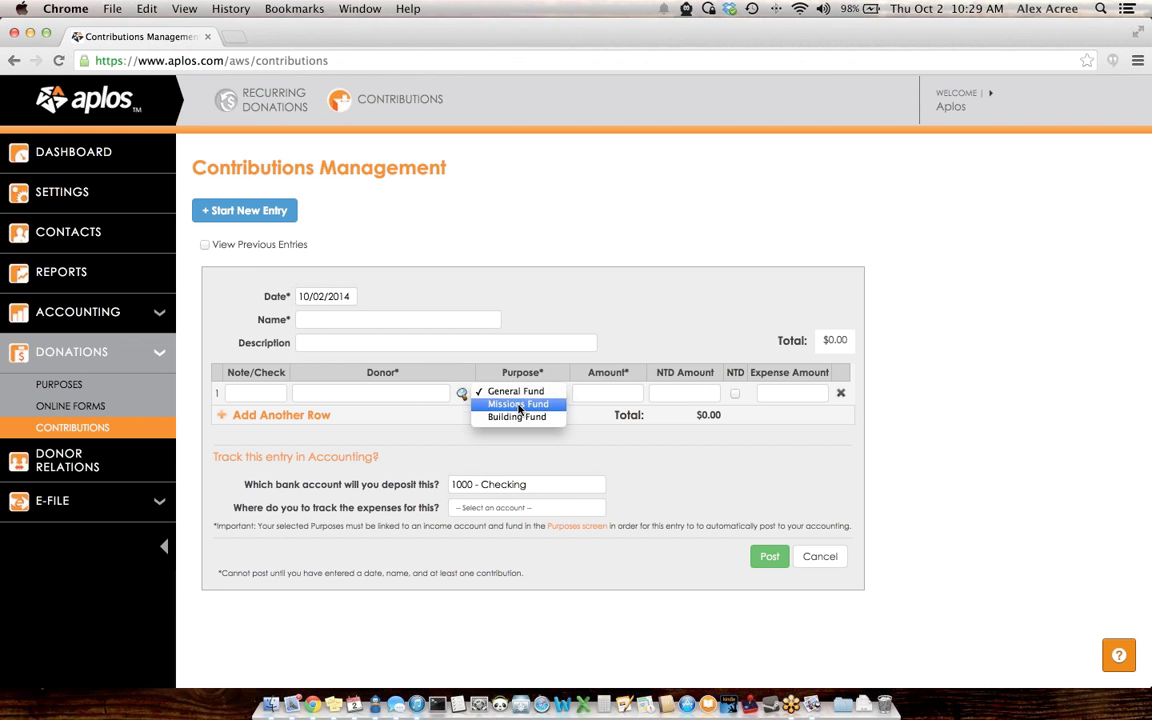
{"action": "left_click", "coordinate": [631, 330]}
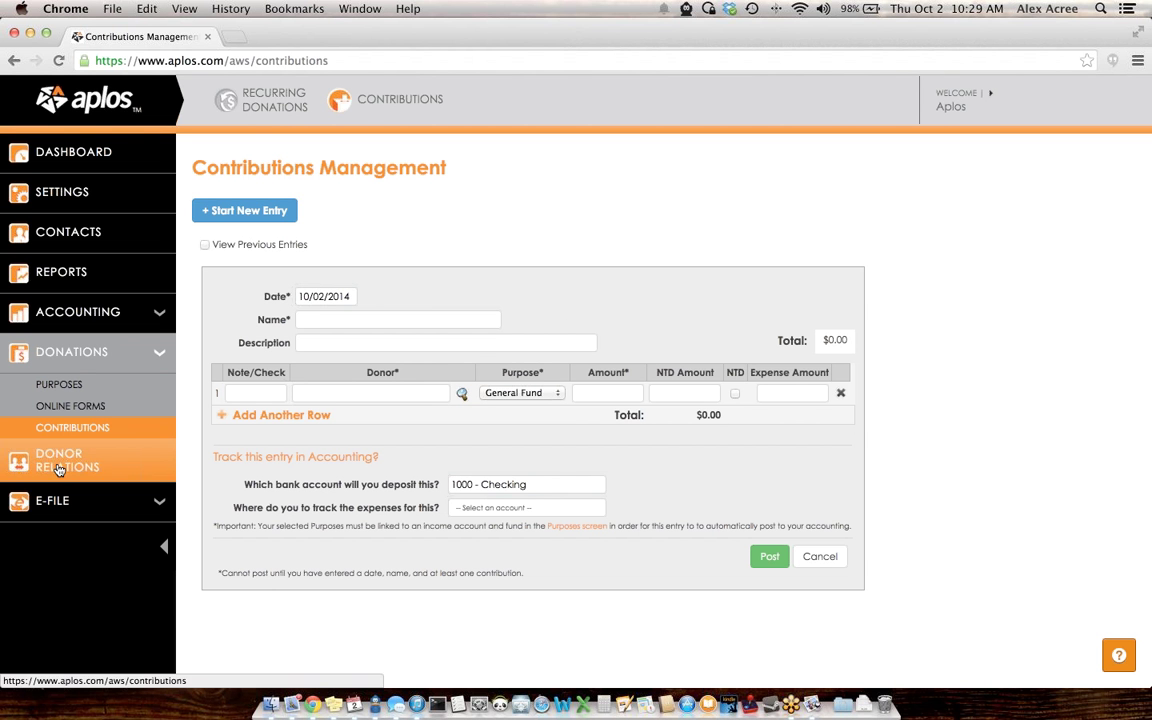
Step: View the Donor Relations page and the e-File pages for new filings, in-progress returns and filing history
{"action": "left_click", "coordinate": [90, 467]}
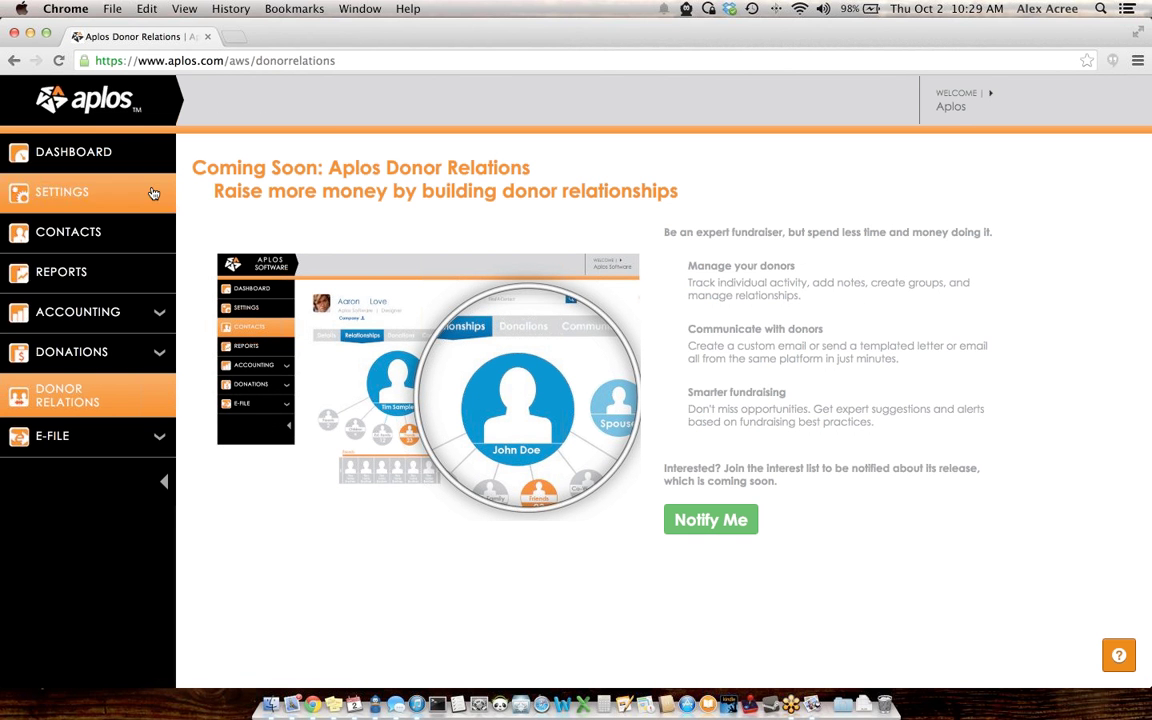
{"action": "left_click", "coordinate": [66, 438]}
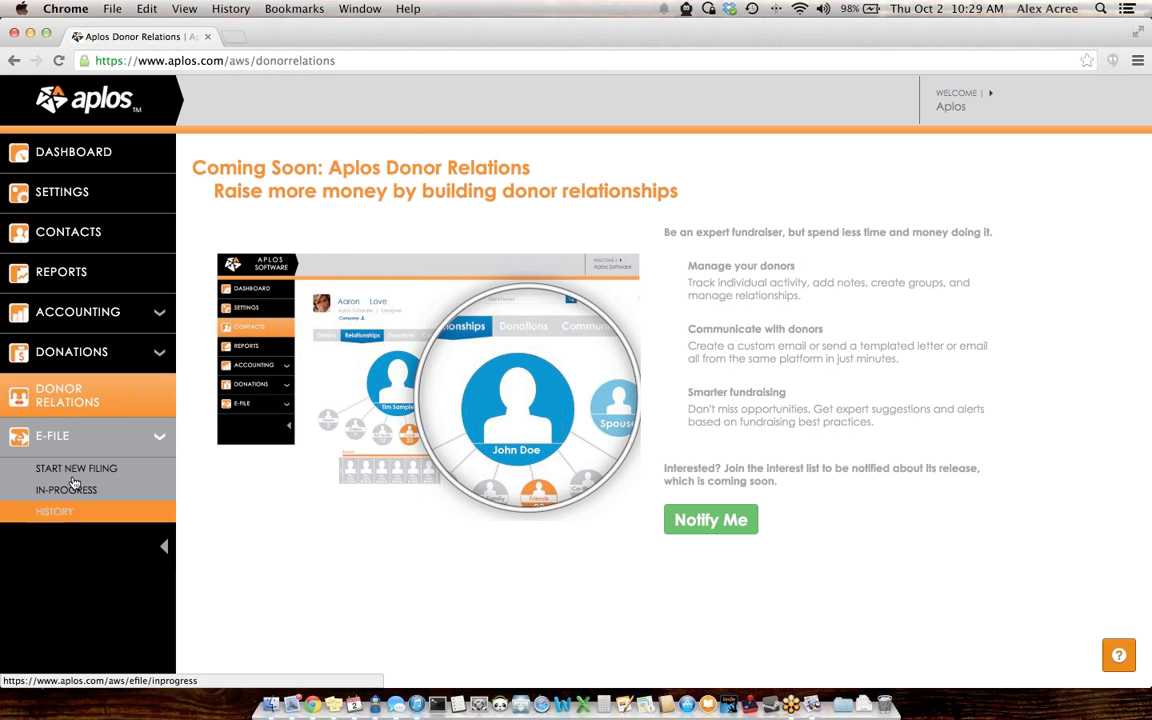
{"action": "left_click", "coordinate": [67, 471]}
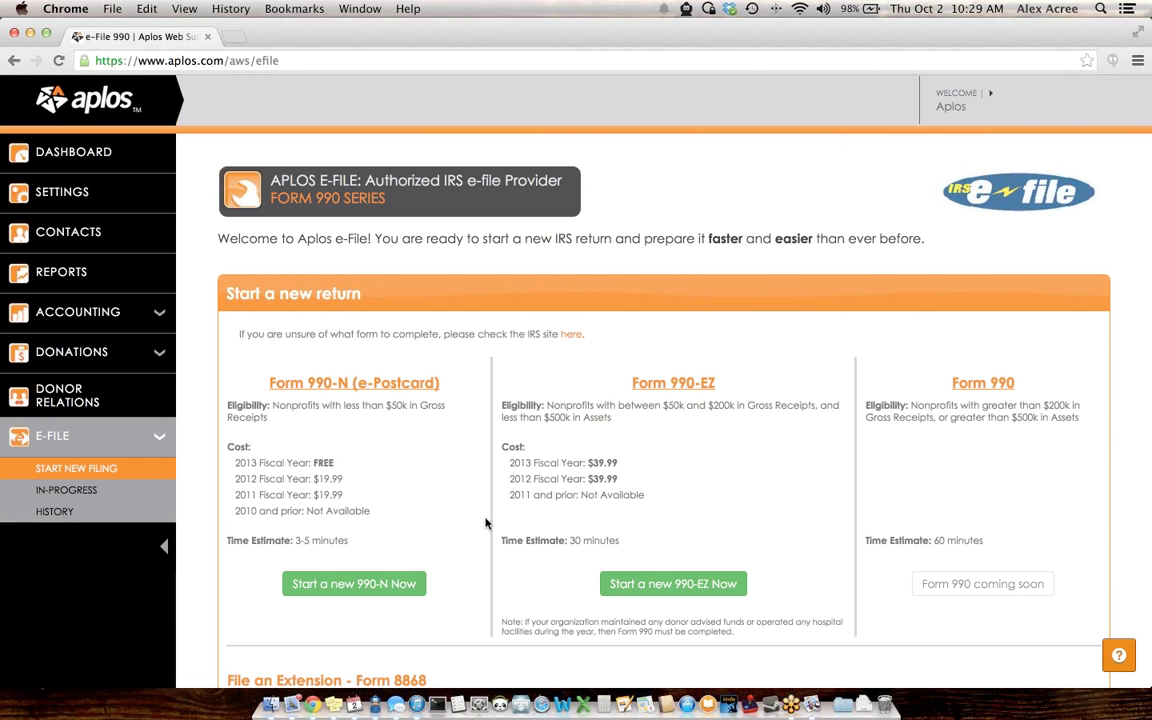
{"action": "left_click", "coordinate": [85, 492]}
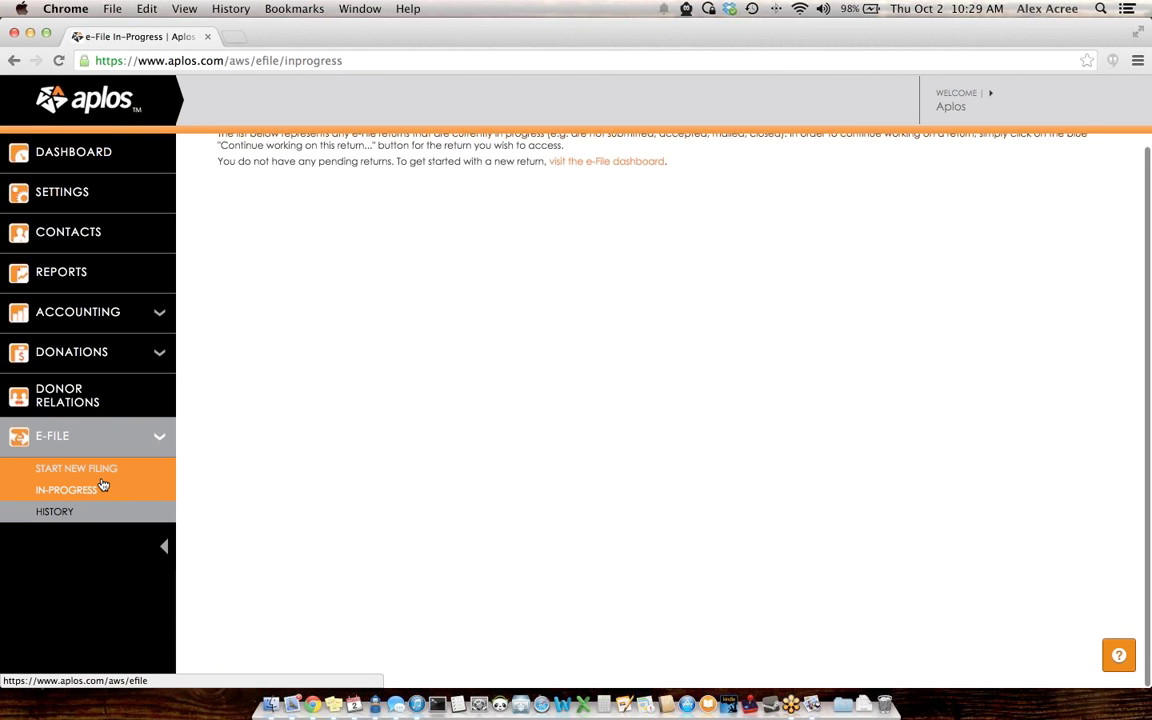
{"action": "left_click", "coordinate": [56, 515]}
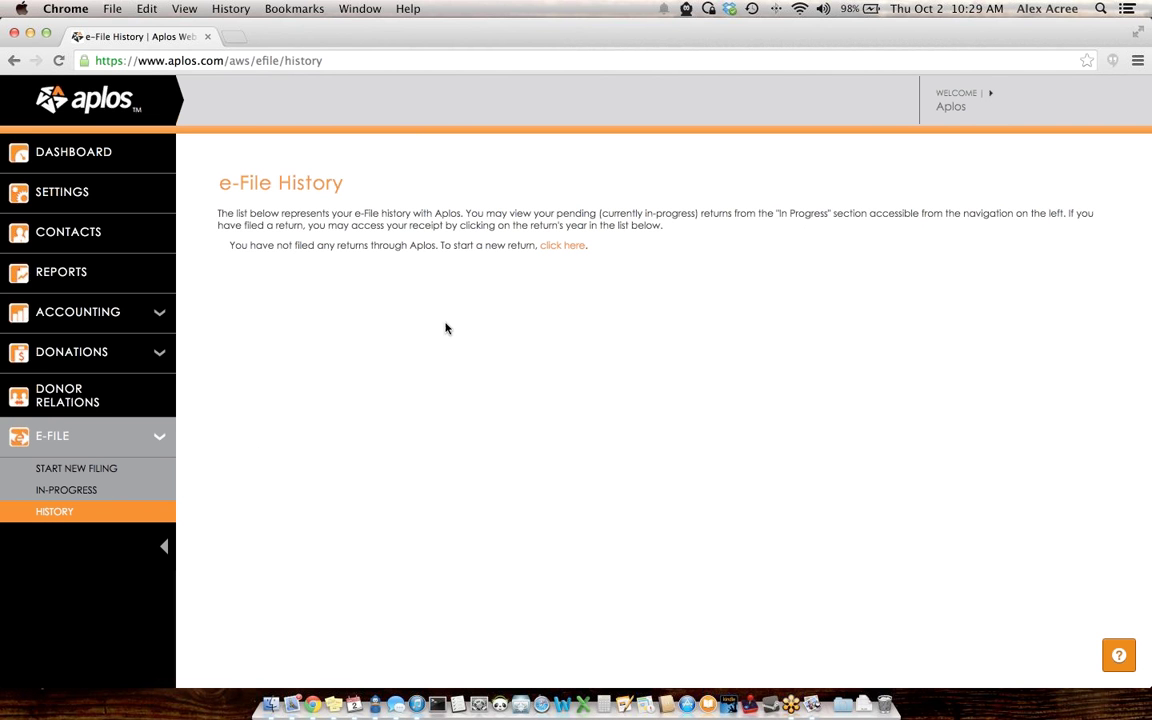
Step: Collapse the side navigation to its compact icon view
{"action": "left_click", "coordinate": [162, 543]}
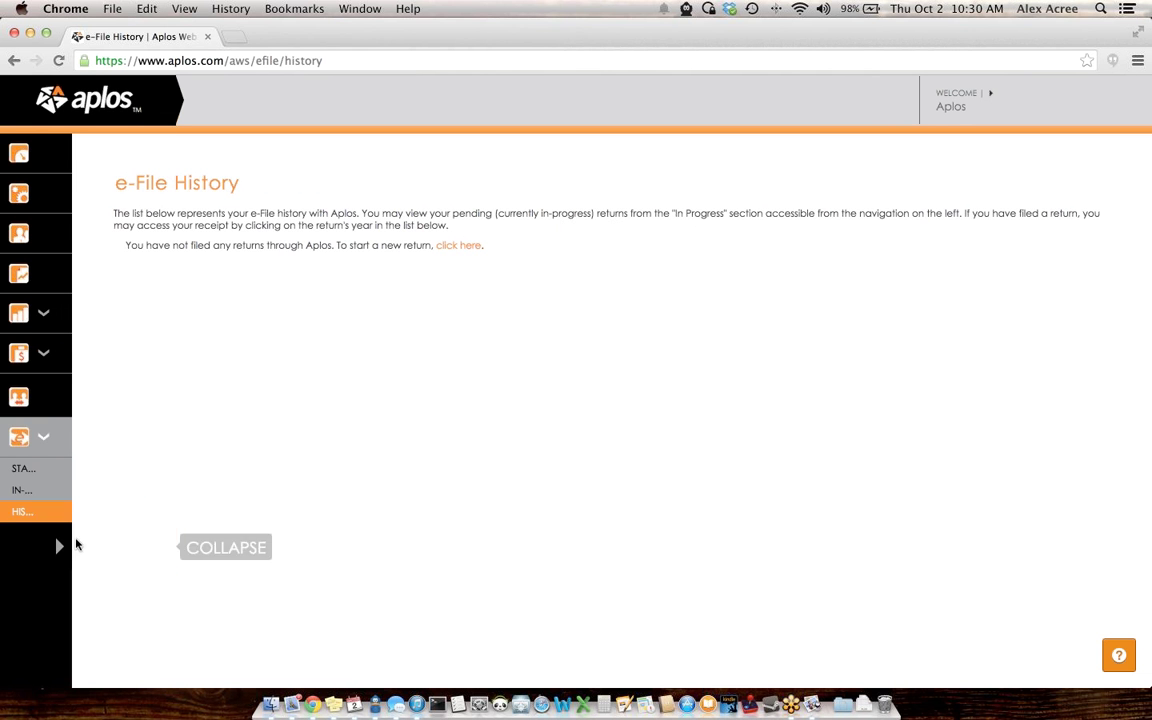
Step: Expand the side navigation to show its full labels and return to the Dashboard
{"action": "left_click", "coordinate": [55, 545]}
{"action": "scroll", "coordinate": [121, 518], "scroll_direction": "down", "scroll_amount": 1}
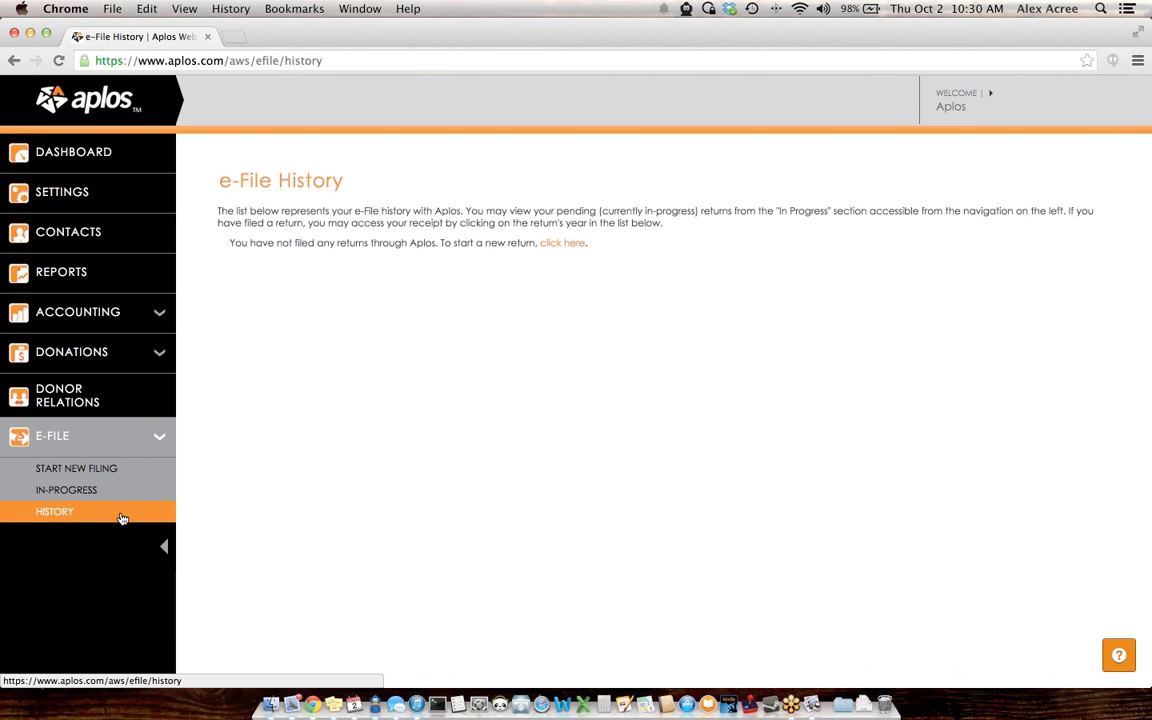
{"action": "left_click", "coordinate": [119, 160]}
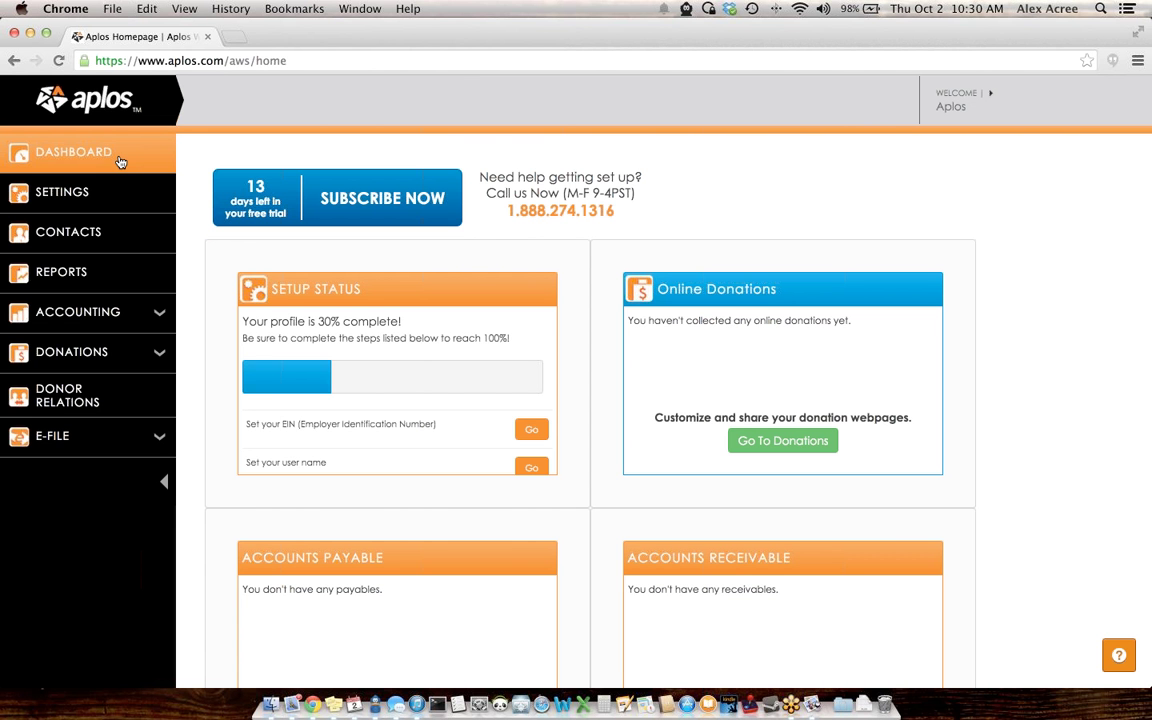
Step: Open the public aplos.com homepage in a new browser tab and look over its product sections and footer links
{"action": "left_click", "coordinate": [227, 37]}
{"action": "type", "text": "aplos"}
{"action": "key", "text": "Return"}
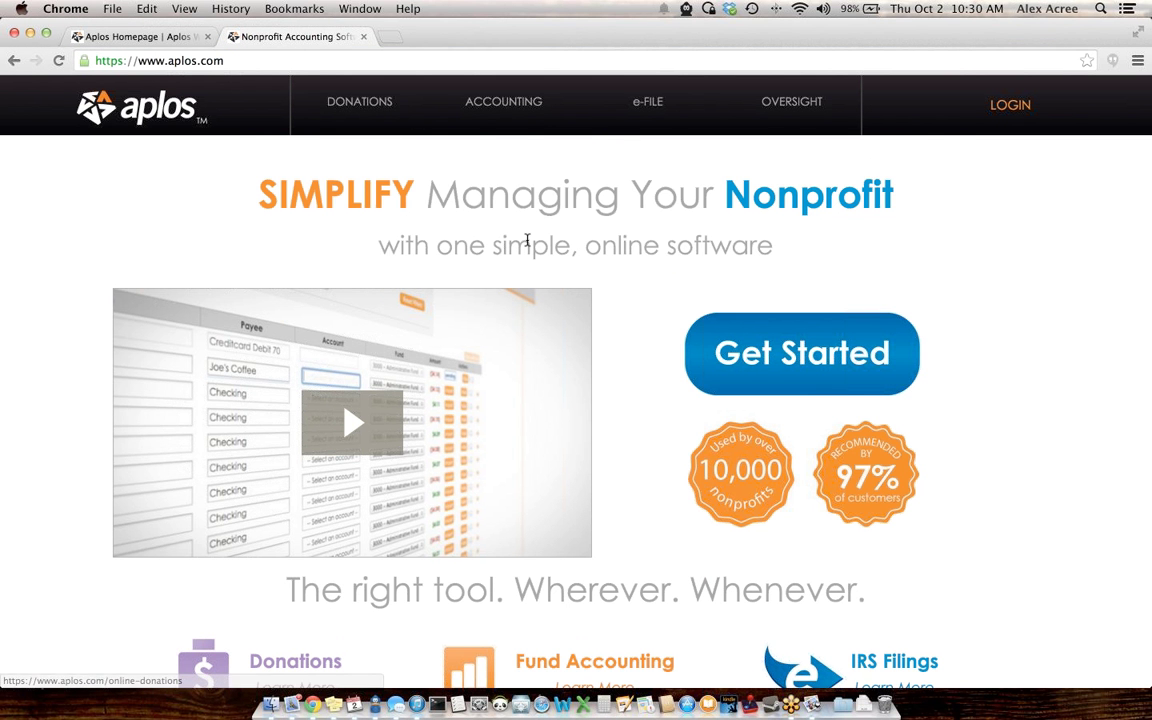
{"action": "scroll", "coordinate": [528, 246], "scroll_direction": "down", "scroll_amount": 5}
{"action": "scroll", "coordinate": [528, 246], "scroll_direction": "down", "scroll_amount": 3}
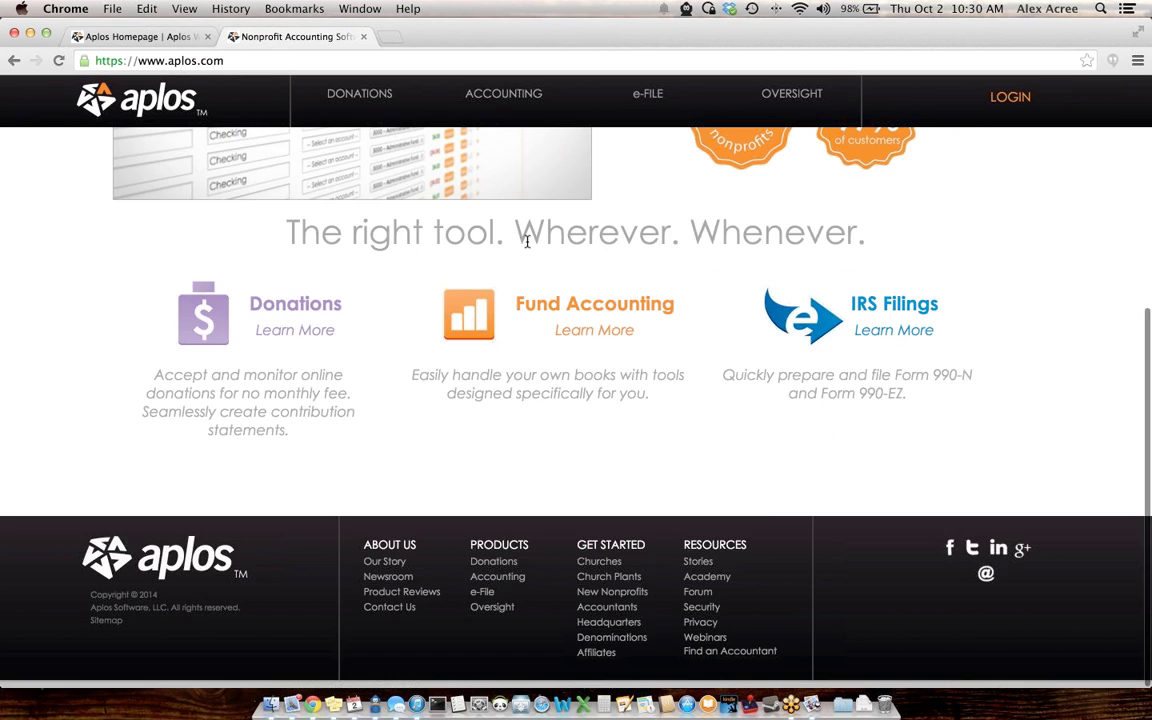
{"action": "scroll", "coordinate": [527, 240], "scroll_direction": "up", "scroll_amount": 10}
Step: Back in the Aplos account, review the Subscription settings' product plans and pricing, and return to the Dashboard
{"action": "left_click", "coordinate": [152, 37]}
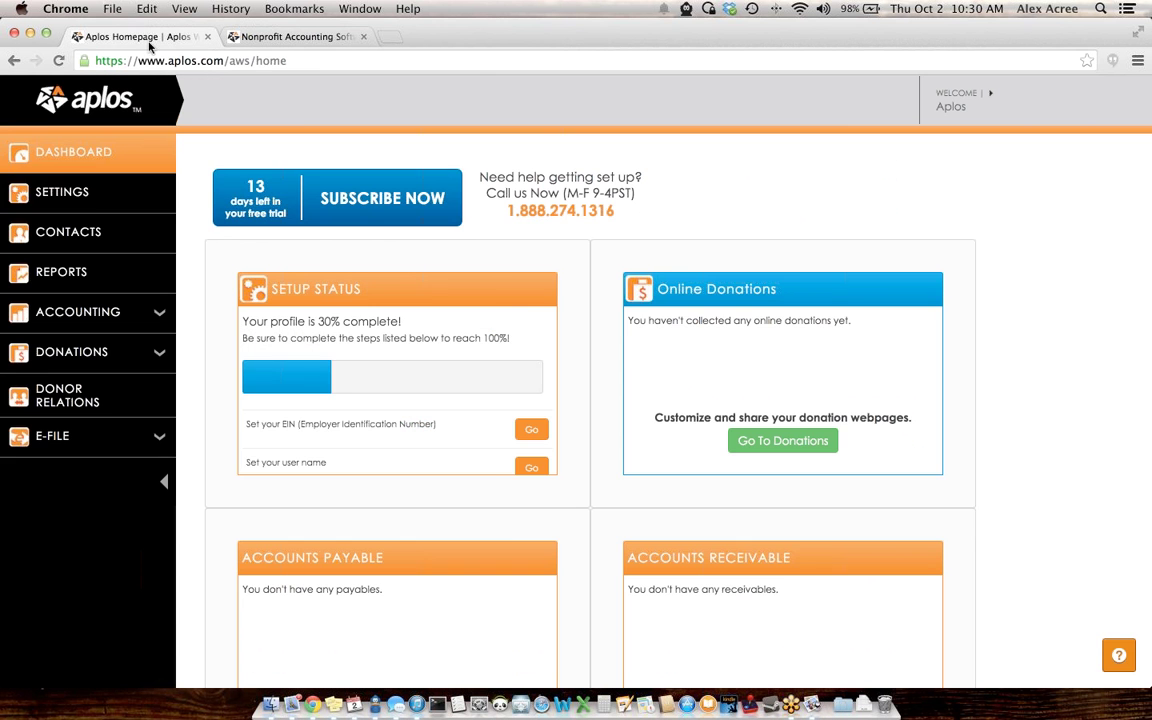
{"action": "left_click", "coordinate": [70, 200]}
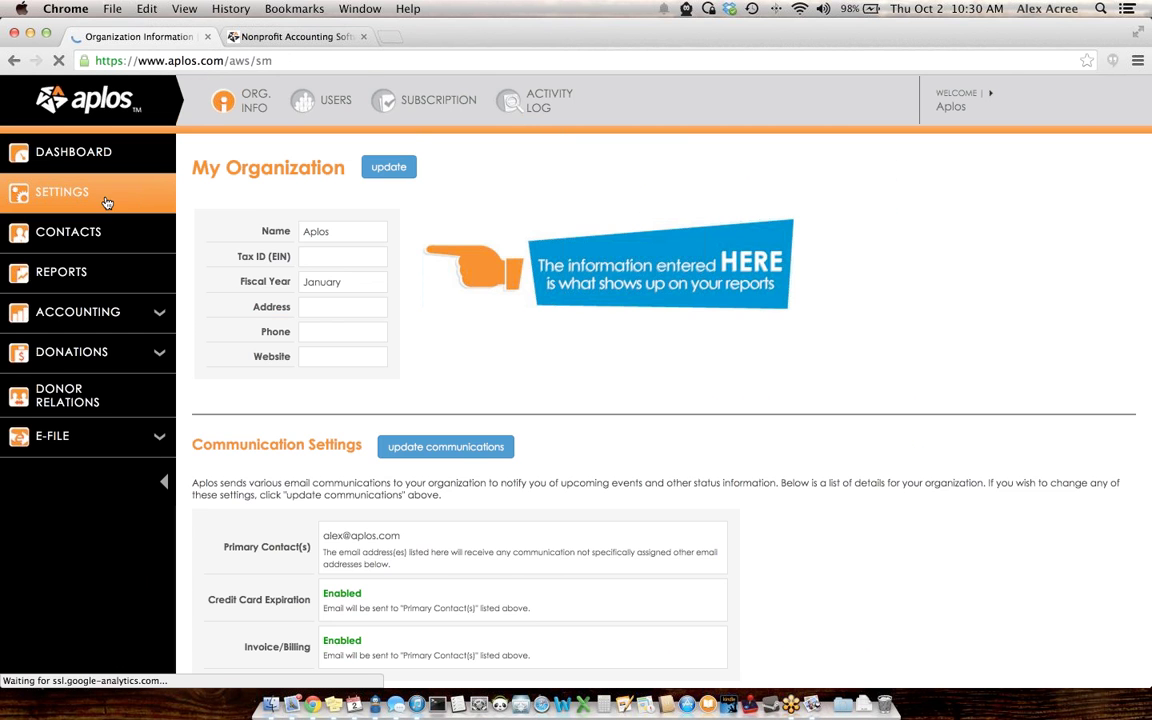
{"action": "left_click", "coordinate": [420, 103]}
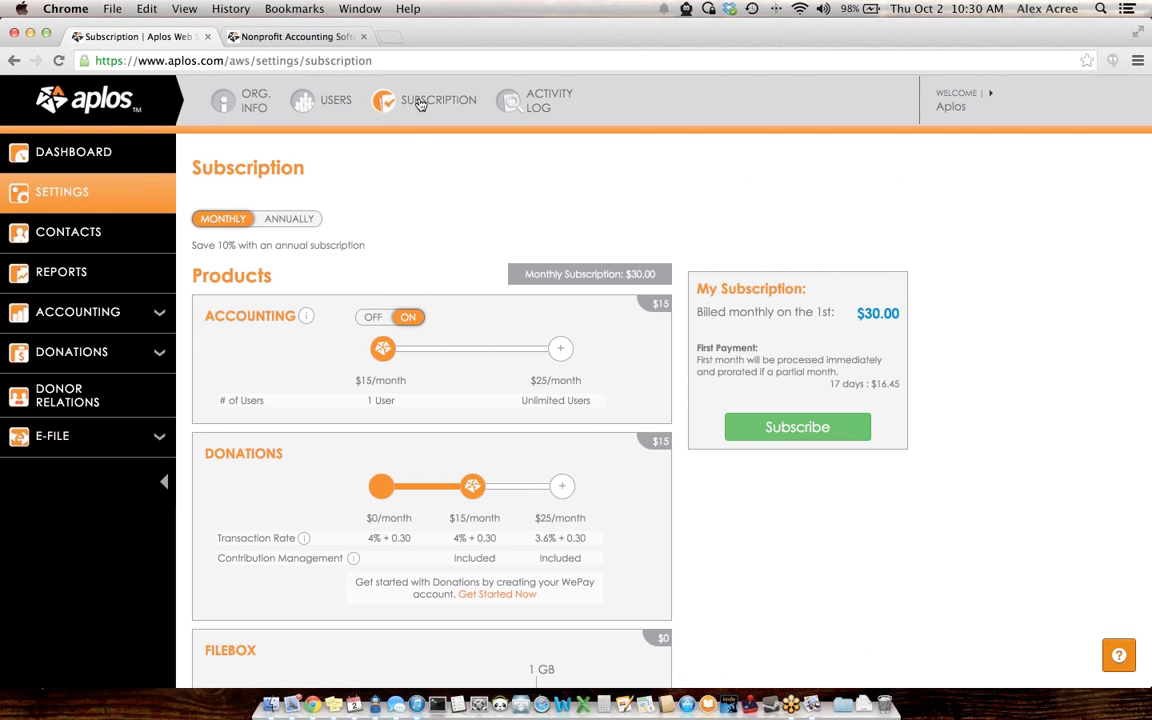
{"action": "scroll", "coordinate": [447, 313], "scroll_direction": "down", "scroll_amount": 3}
{"action": "scroll", "coordinate": [427, 504], "scroll_direction": "down", "scroll_amount": 2}
{"action": "scroll", "coordinate": [600, 437], "scroll_direction": "up", "scroll_amount": 5}
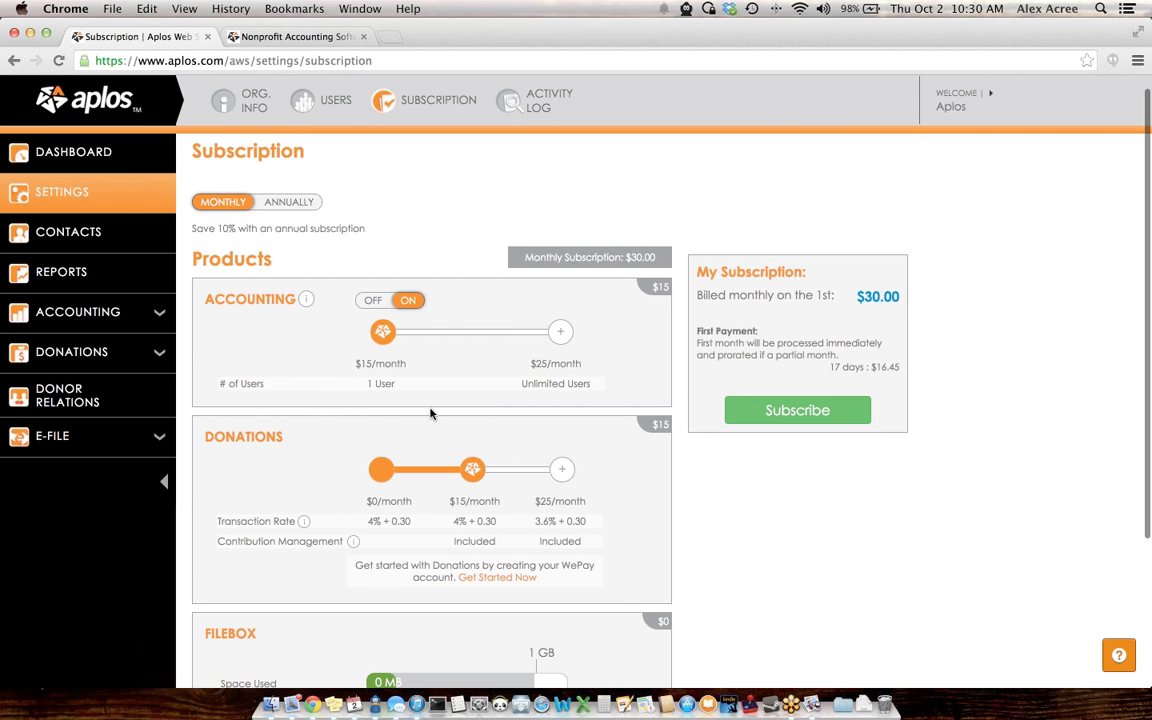
{"action": "left_click", "coordinate": [122, 160]}
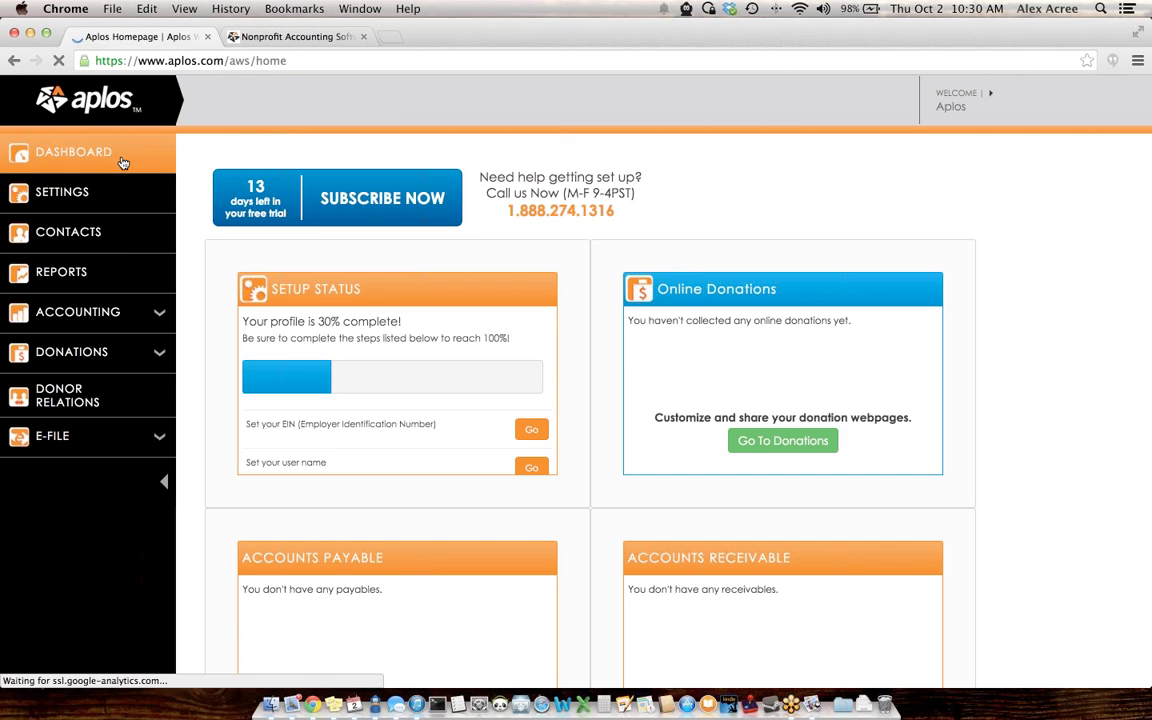